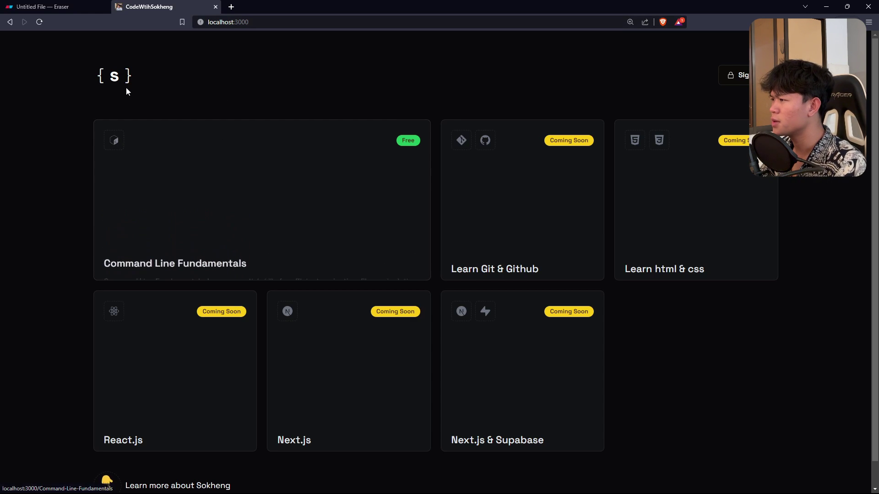
Examine the Command Line Fundamentals course page and its basic command line lesson, ending back on the site's home page.
scroll(110, 250, down, 1)
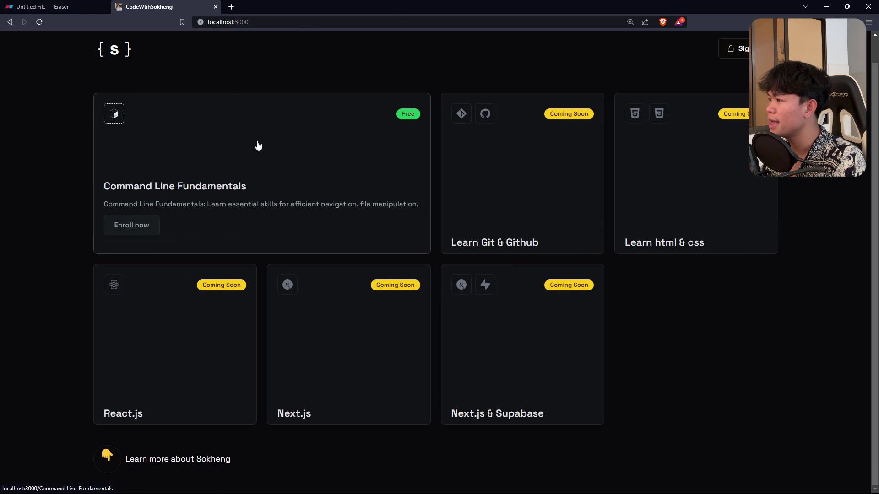
click(200, 237)
scroll(297, 259, down, 3)
scroll(300, 302, up, 3)
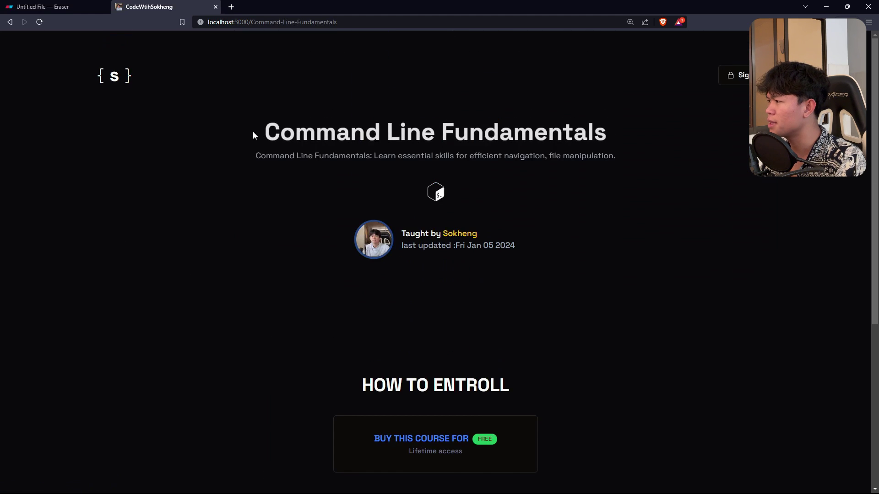
drag(254, 134, 715, 153)
scroll(492, 274, down, 5)
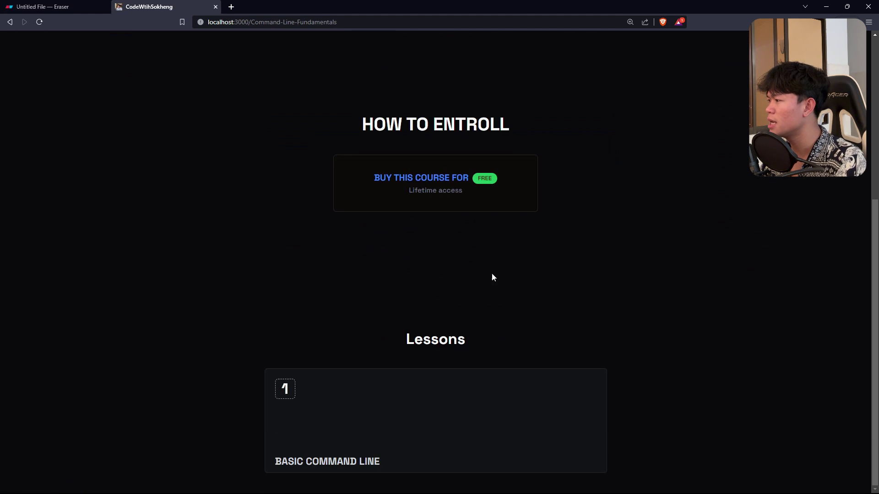
drag(399, 341, 380, 462)
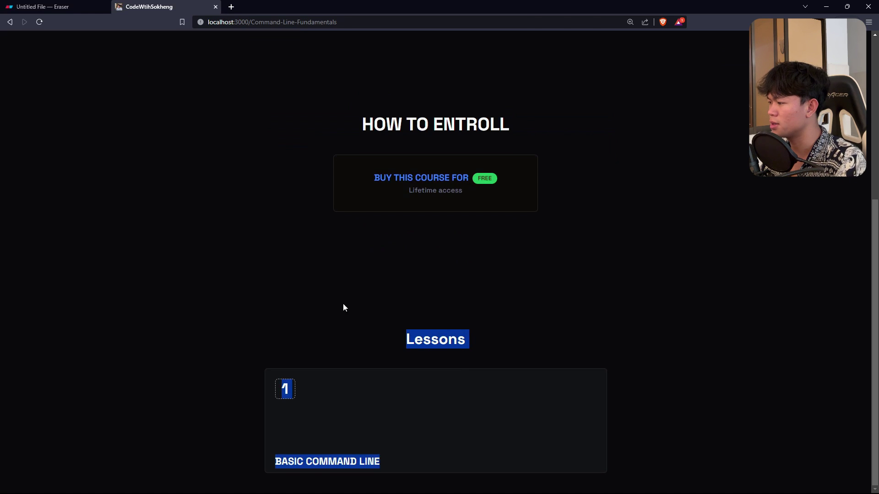
key(Return)
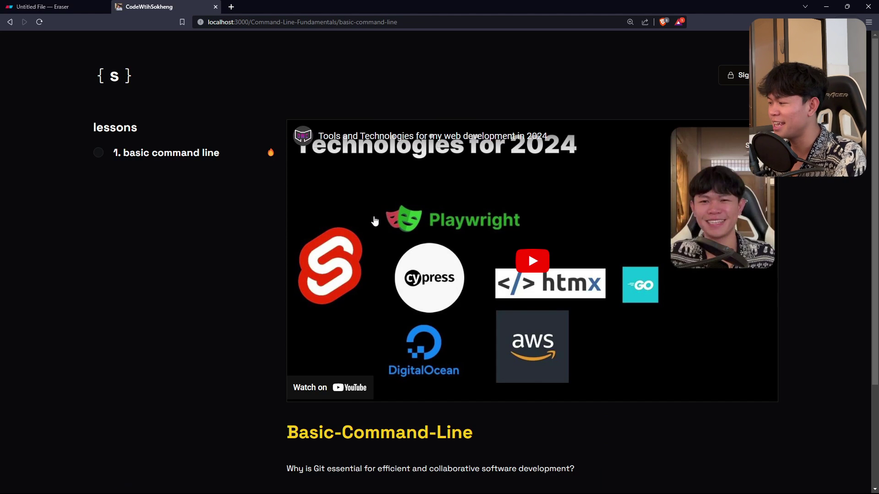
click(121, 78)
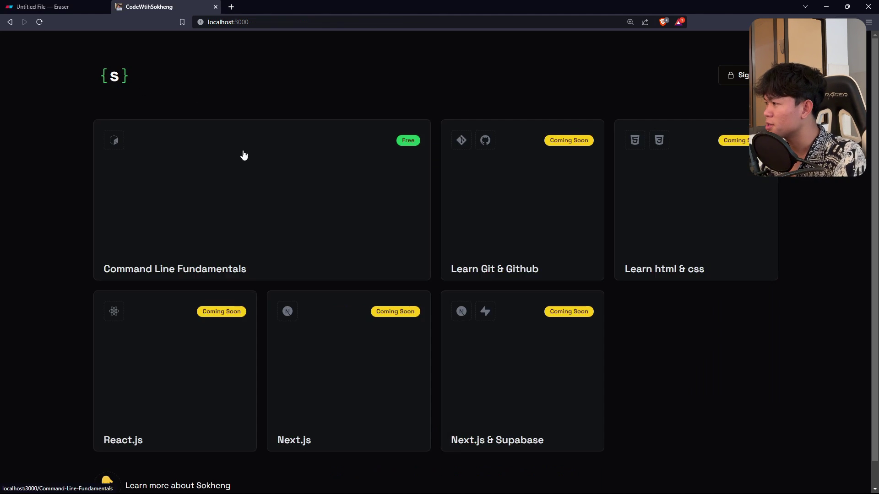
Retrace the visitor path from the free course card through its enrolment and lessons sections to the first lesson and back home.
click(188, 199)
scroll(282, 277, down, 5)
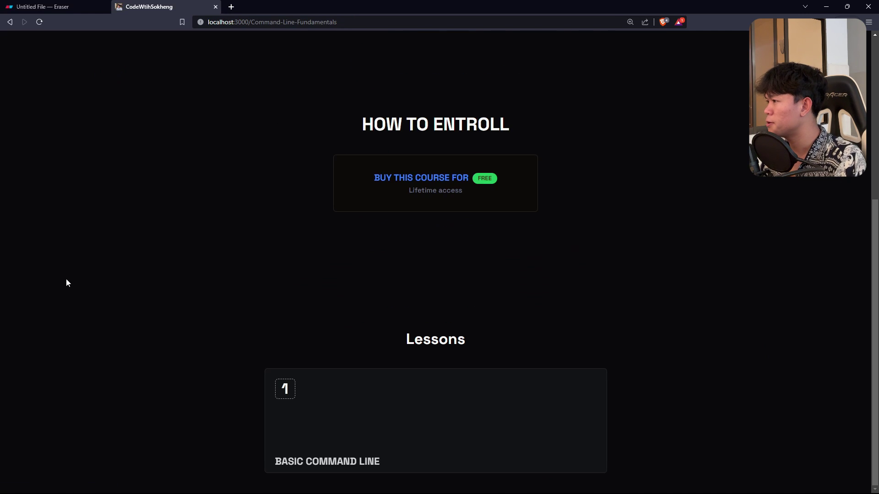
scroll(64, 279, up, 5)
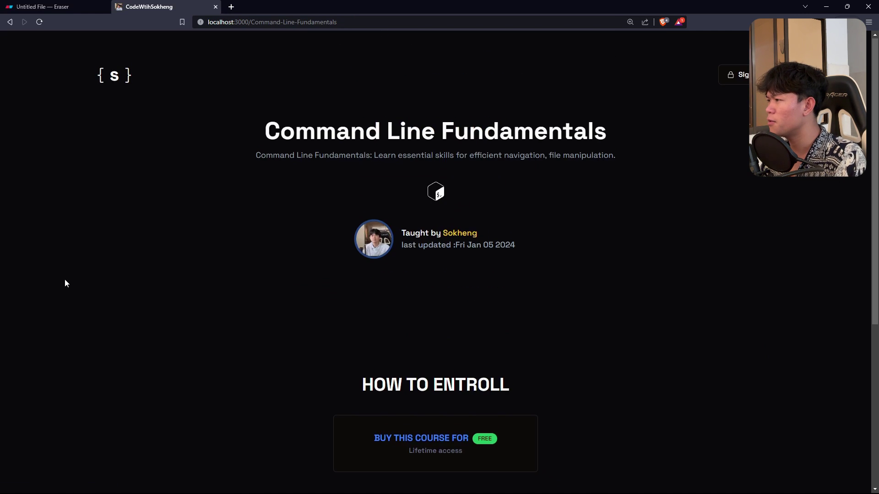
scroll(65, 282, down, 5)
click(430, 417)
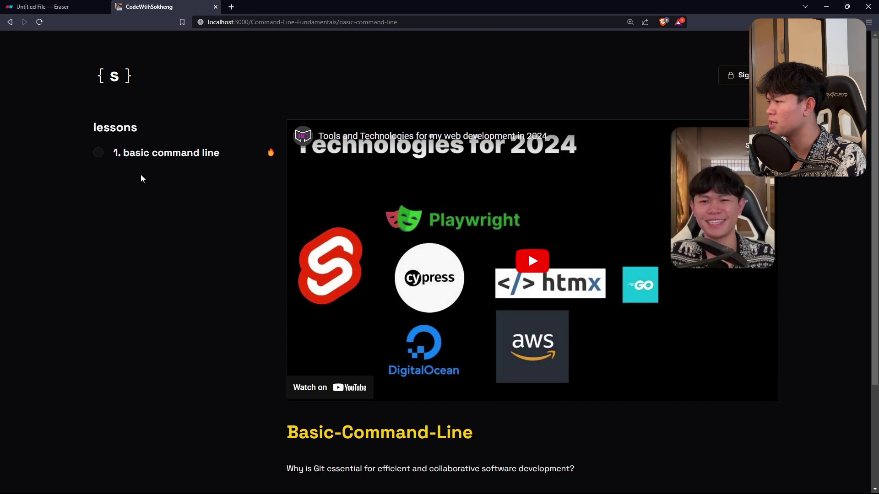
click(111, 81)
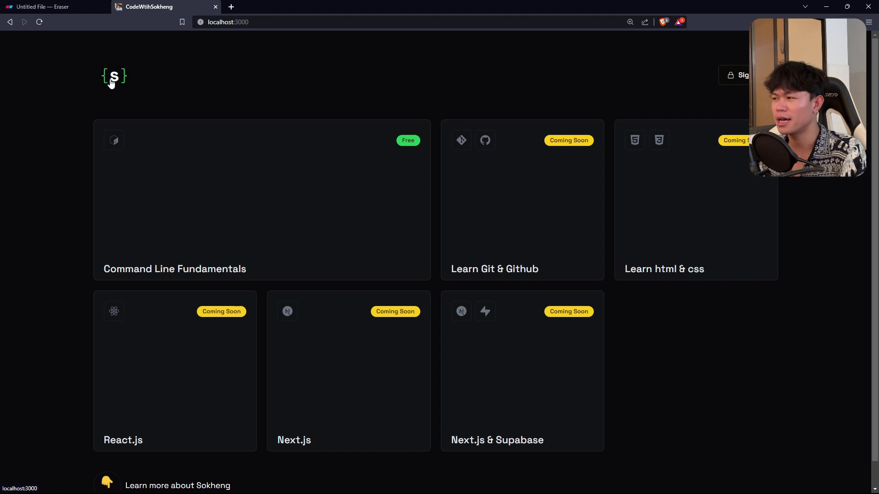
Switch to Eraser, insert an Entity Relationship diagram on the canvas and enlarge it.
click(68, 7)
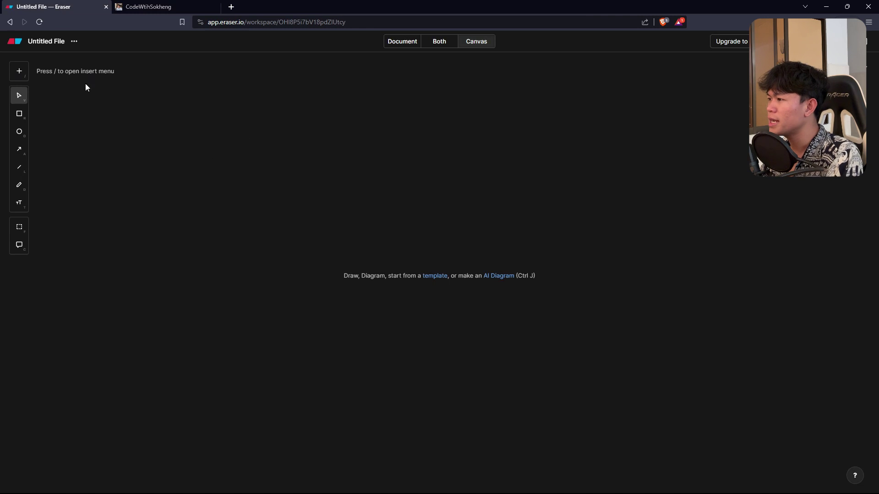
key(slash)
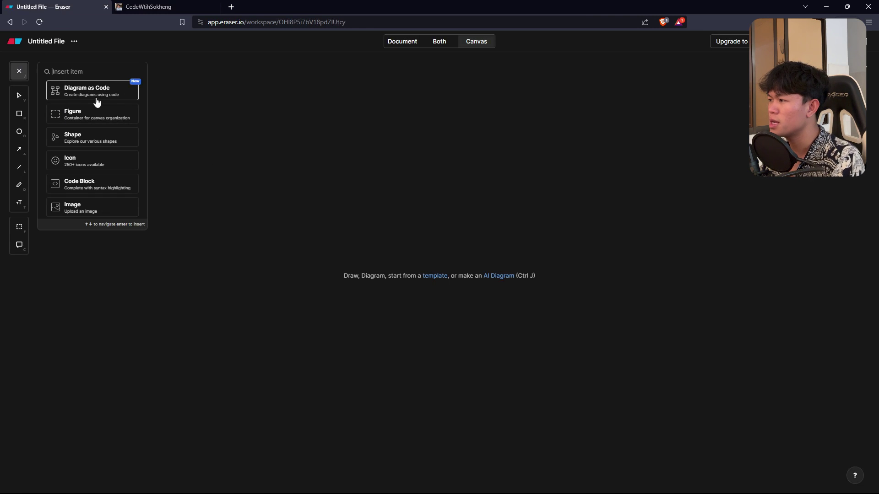
click(74, 92)
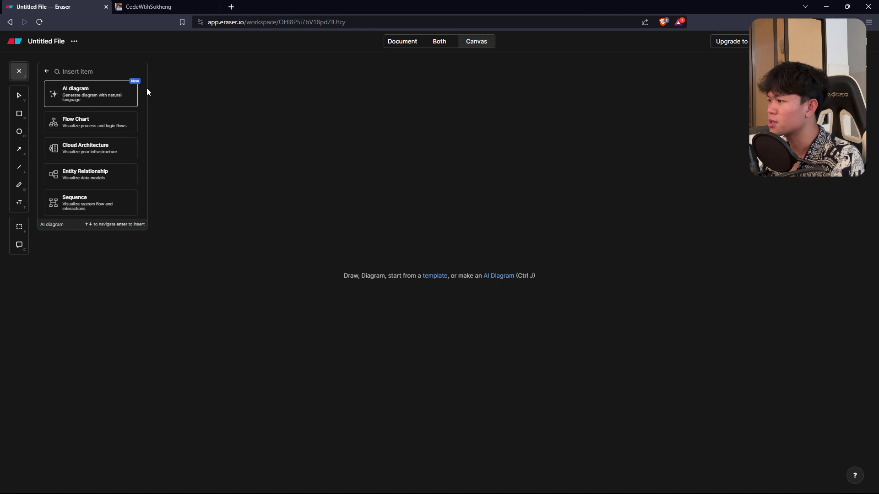
click(72, 182)
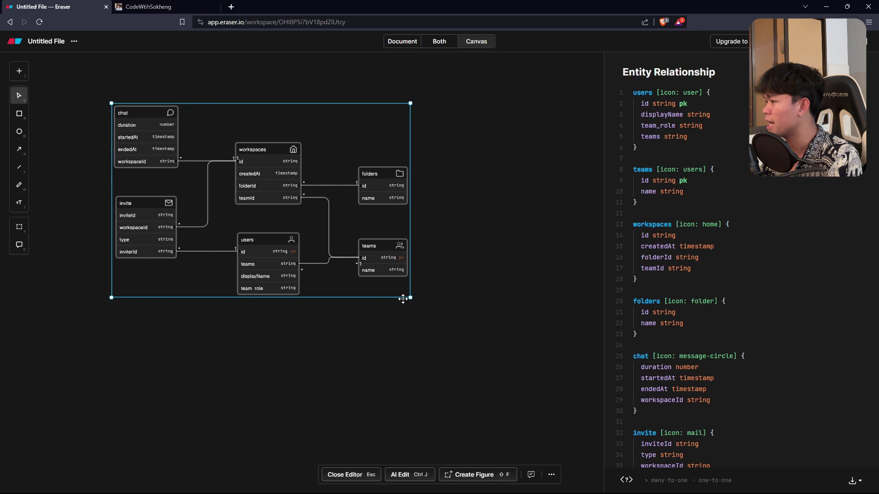
drag(411, 299, 503, 358)
drag(456, 304, 363, 288)
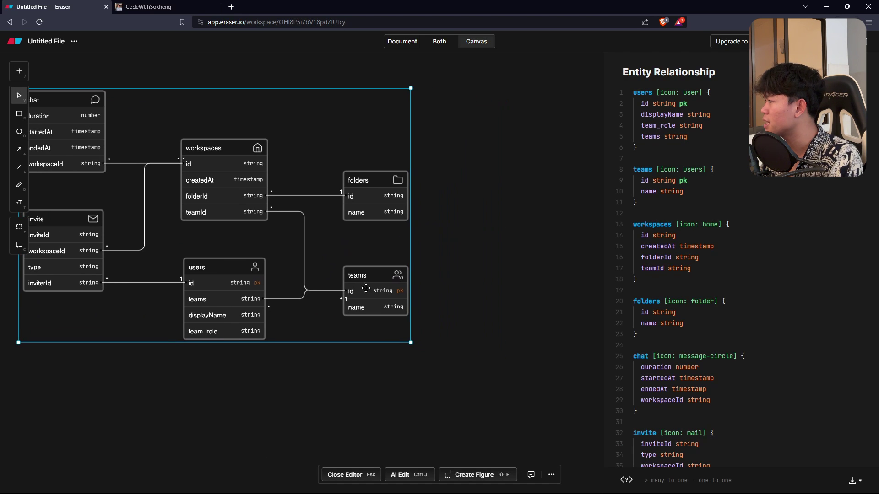
Delete all the sample entities and relationships after the users entity from the diagram code.
click(698, 154)
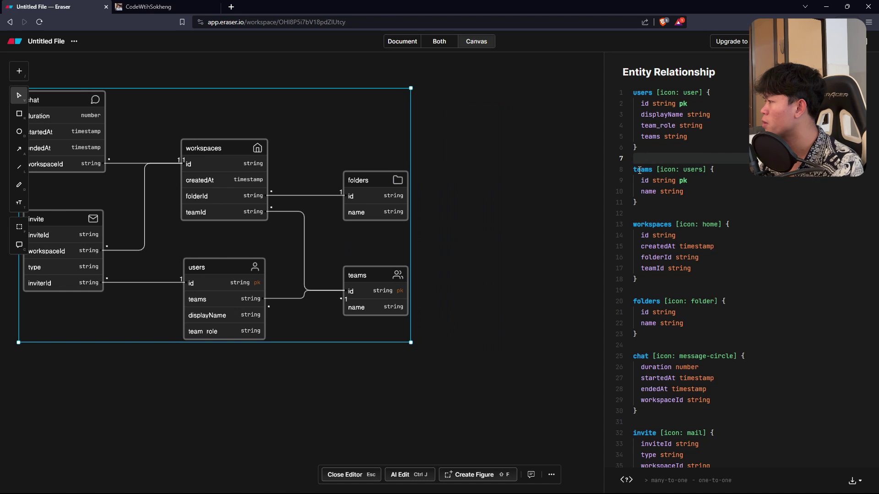
drag(635, 170, 752, 455)
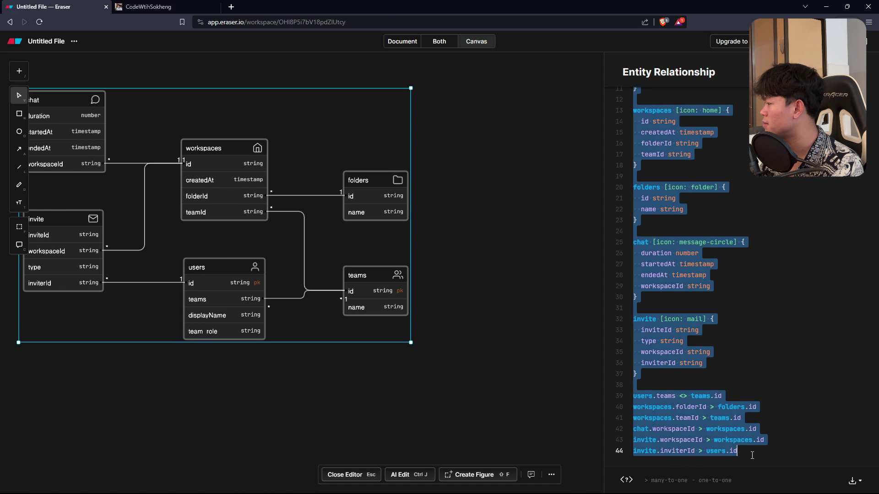
key(BackSpace)
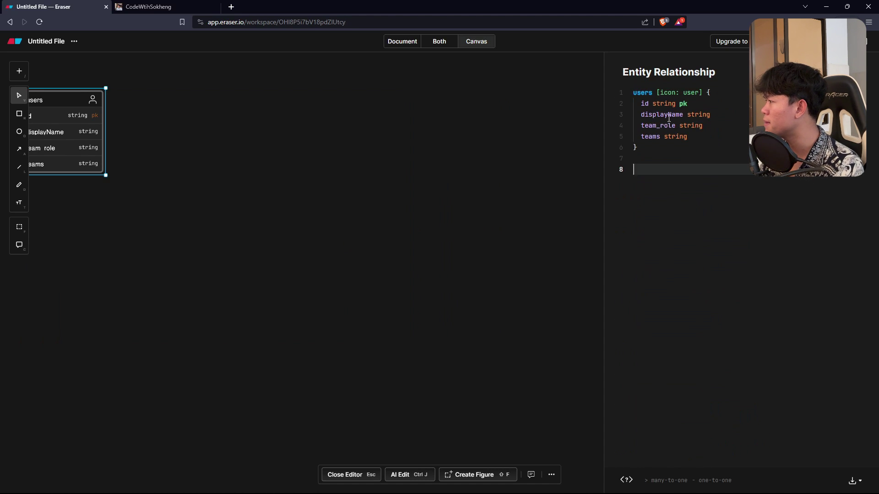
Bring the users table fully into view on the canvas and enlarge it.
click(667, 93)
drag(57, 135, 117, 146)
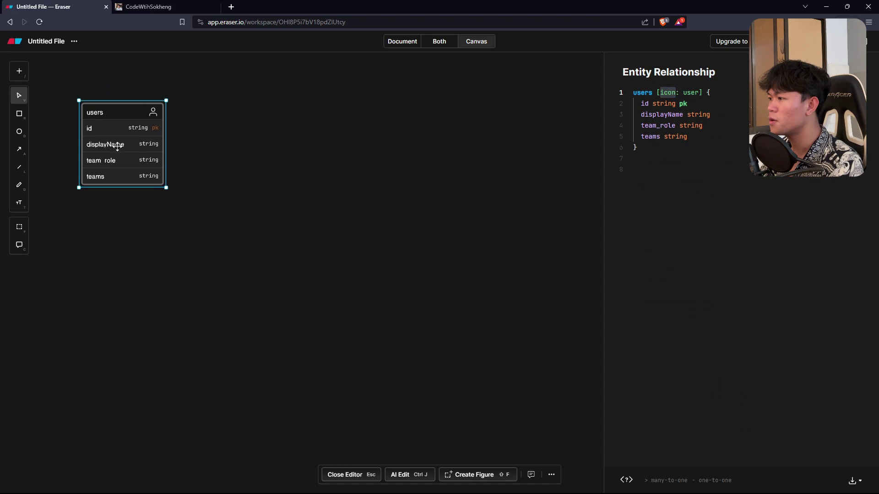
drag(165, 187, 287, 283)
drag(241, 241, 207, 208)
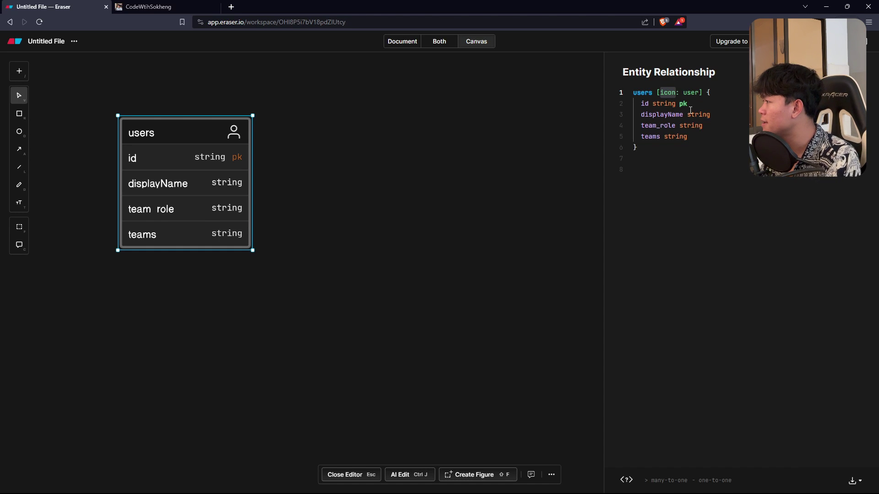
In the users entity, set the id field's type to uuid and rename the team_role field as email.
double_click(667, 104)
text(uuid)
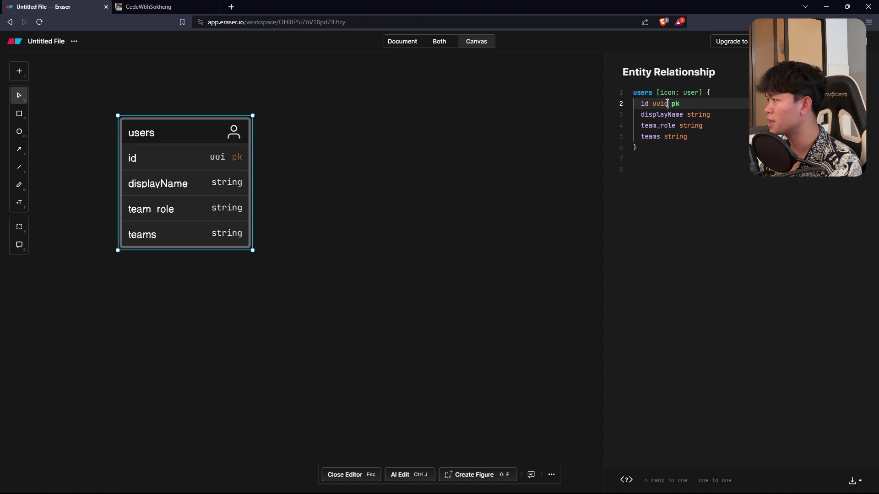
double_click(654, 126)
key(BackSpace)
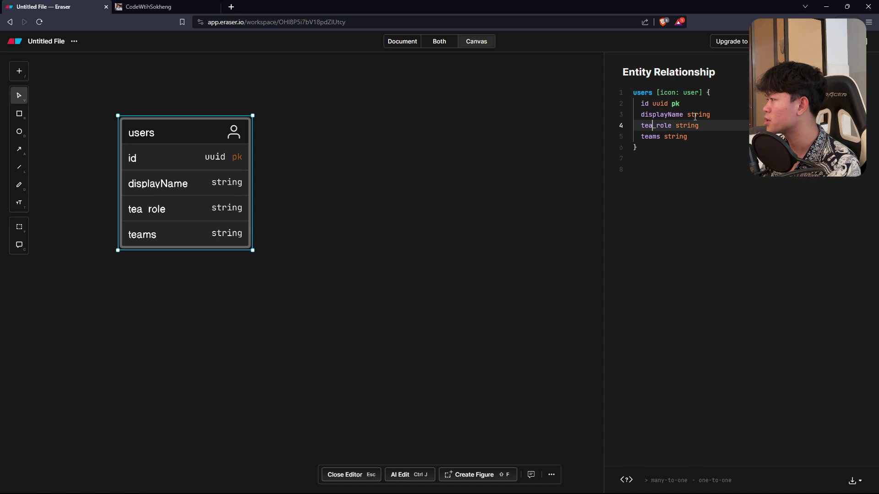
key(End)
key(BackSpace)
key(BackSpace)
key(BackSpace)
key(BackSpace)
key(BackSpace)
key(BackSpace)
key(BackSpace)
key(BackSpace)
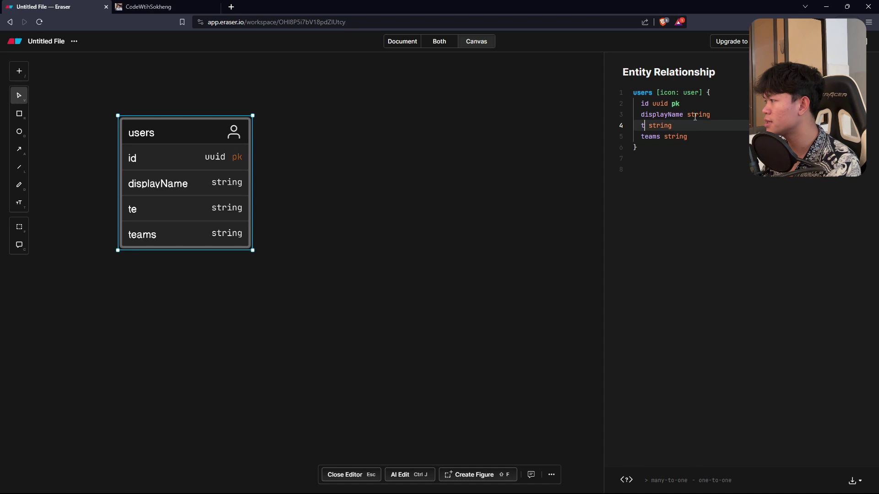
text(email)
Rename the teams field of the users entity as imageUrl.
double_click(646, 137)
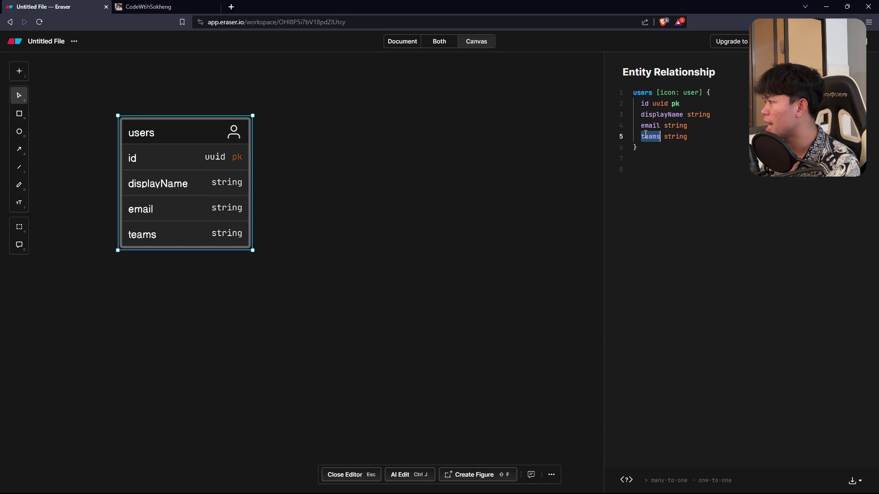
key(BackSpace)
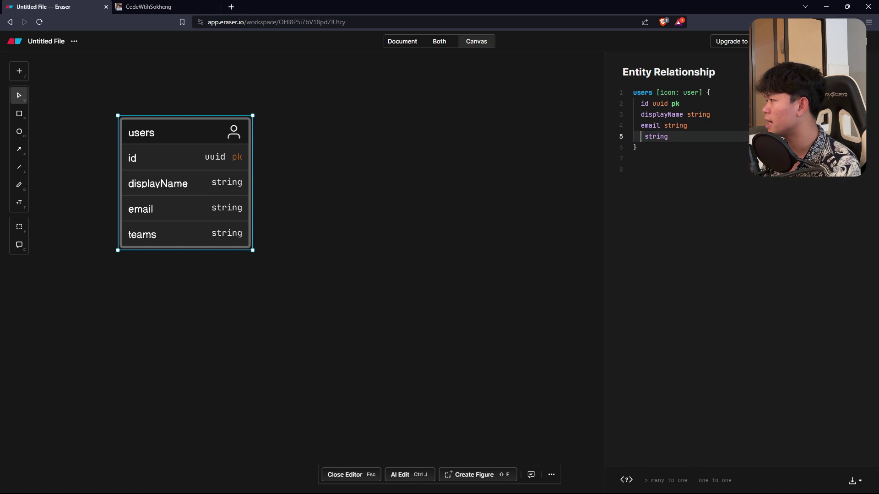
text(imageUr)
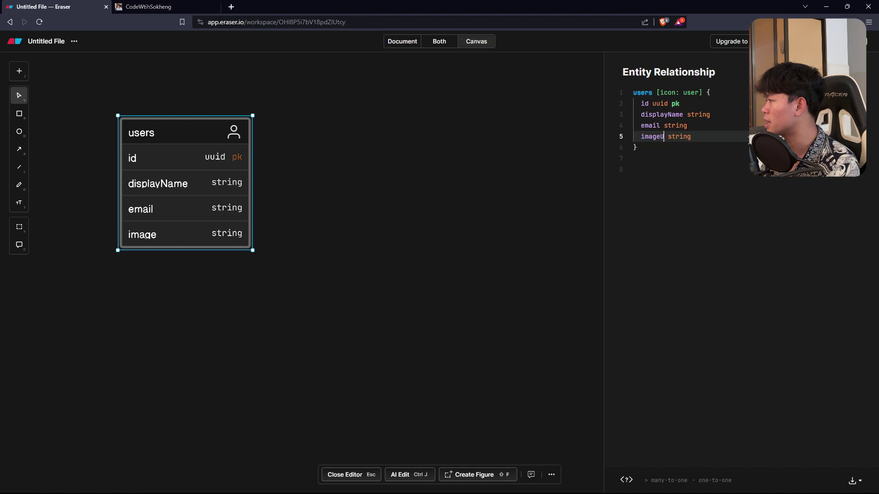
text(l)
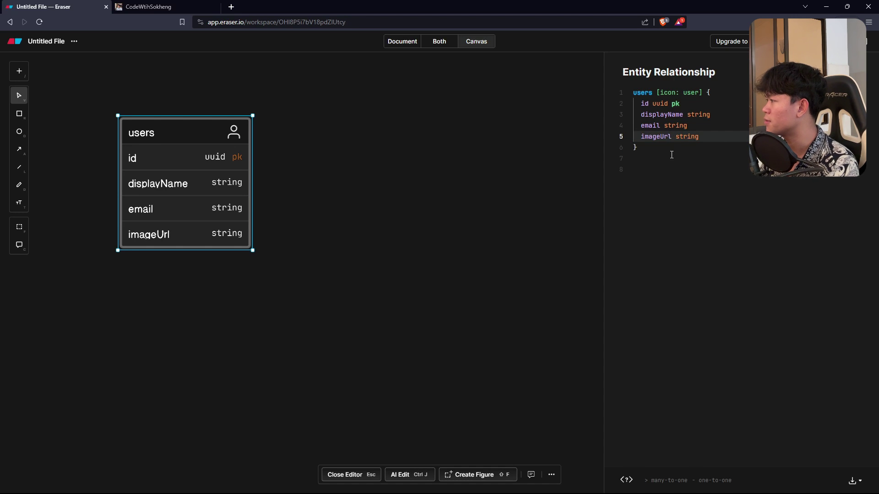
Shift the finished users table slightly on the canvas and scale it up further.
drag(671, 155, 605, 76)
drag(168, 167, 147, 172)
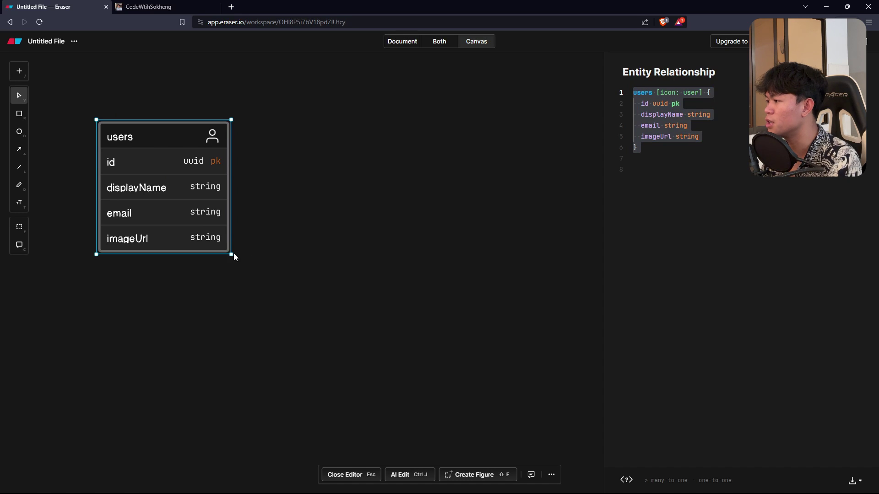
drag(229, 255, 260, 266)
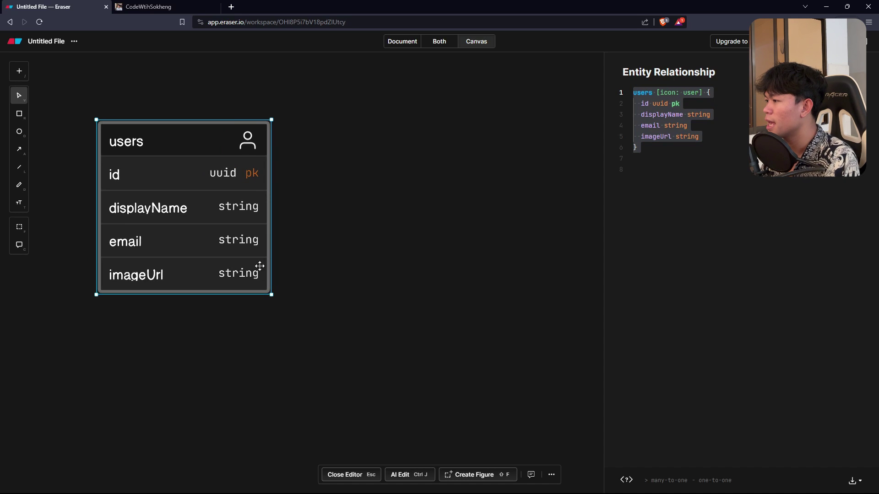
Check the course cards on the website's home page and return to the users table in Eraser.
click(174, 7)
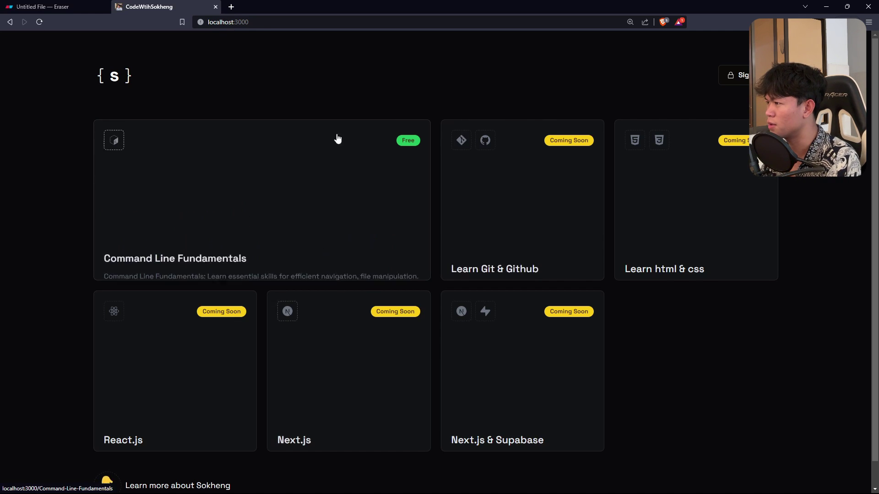
click(70, 10)
double_click(233, 221)
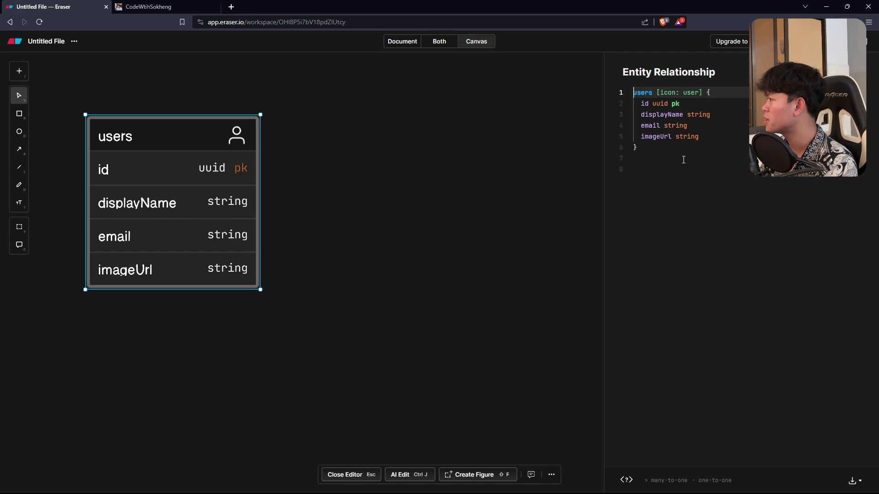
Duplicate the whole users entity block below the original in the diagram code.
click(659, 155)
drag(659, 158, 624, 92)
key(ctrl+c)
click(657, 177)
key(Return)
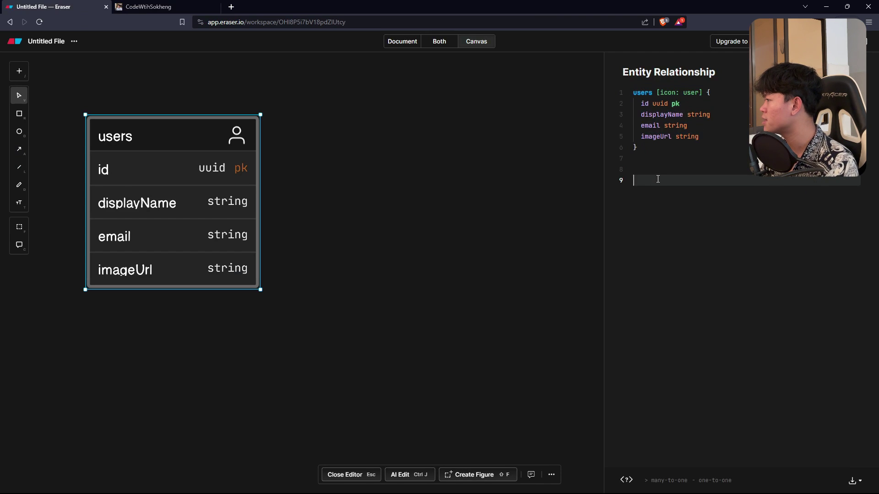
key(ctrl+v)
Rename the duplicated users entity as Courses and remove its user icon attribute.
double_click(642, 181)
text(Cour)
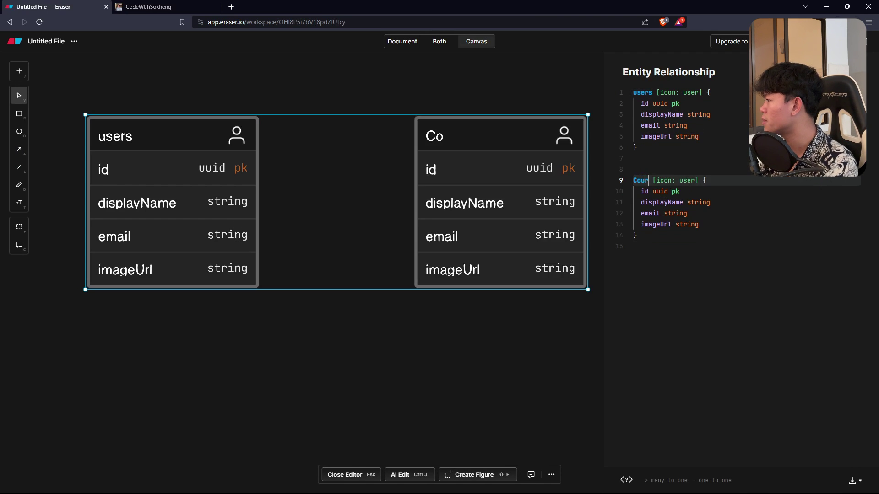
text(ses)
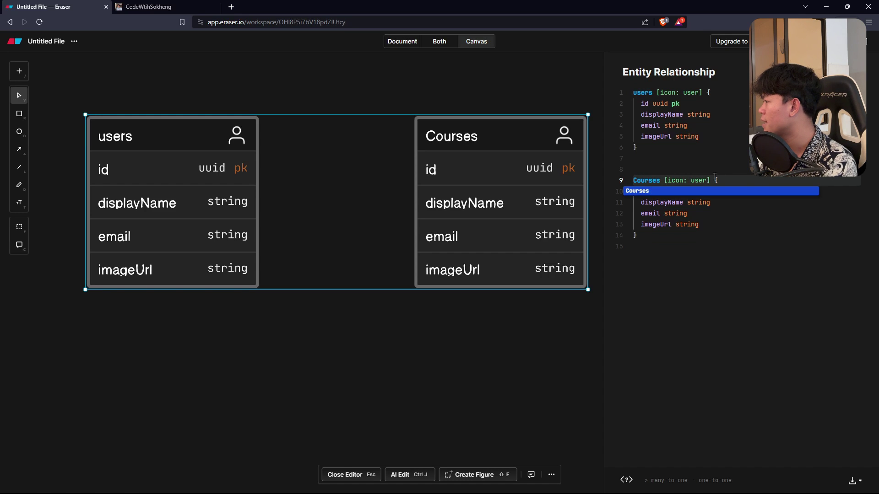
drag(706, 181, 665, 180)
key(BackSpace)
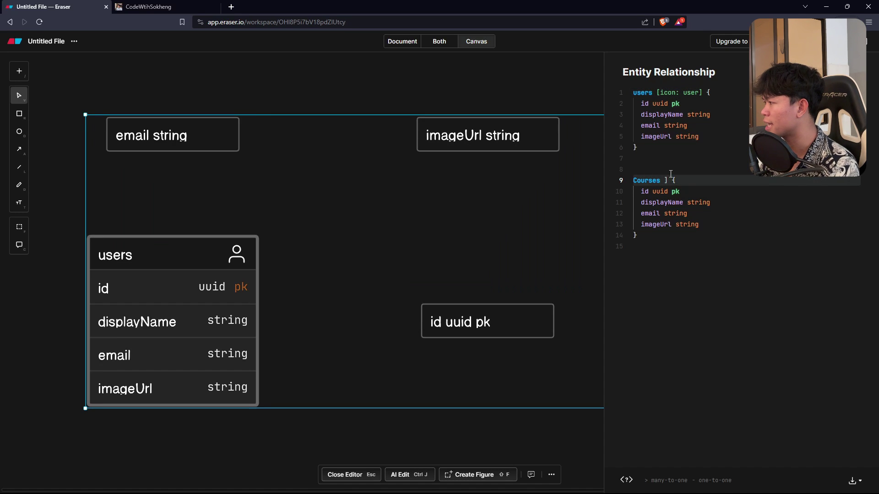
key(Delete)
key(Delete)
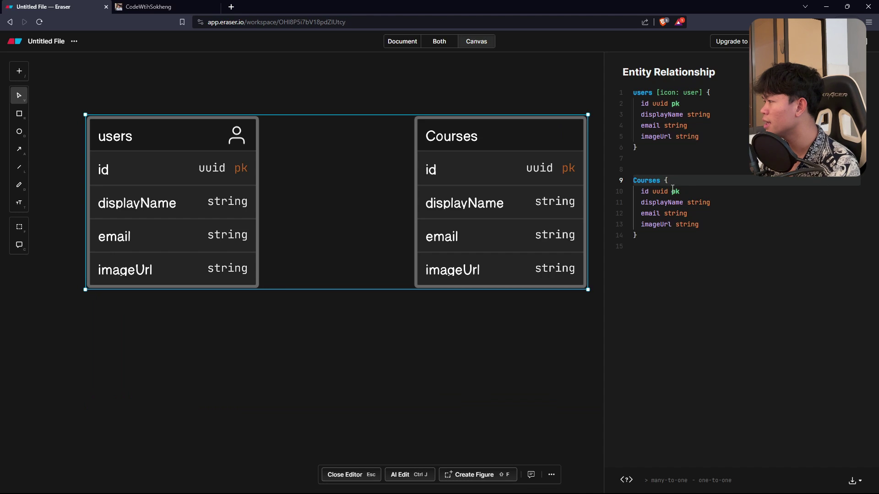
Rename the displayName field of the Courses entity as title.
drag(643, 191, 680, 191)
double_click(665, 202)
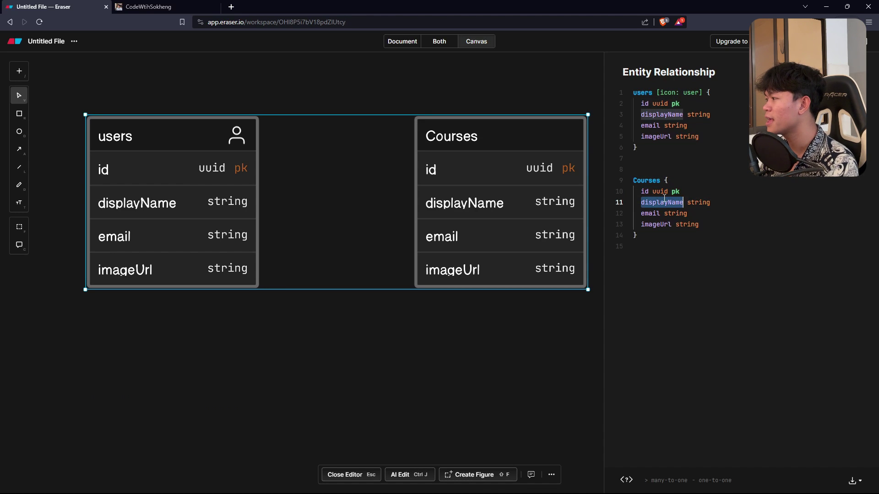
text(tit)
key(BackSpace)
key(BackSpace)
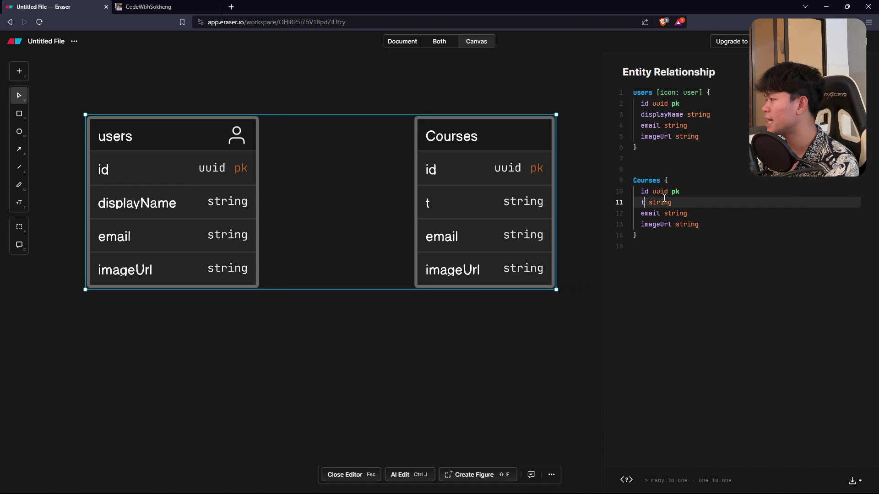
text(itle)
Check the course cards on the website's home page, and rename the Courses entity's email field in Eraser as description.
click(157, 7)
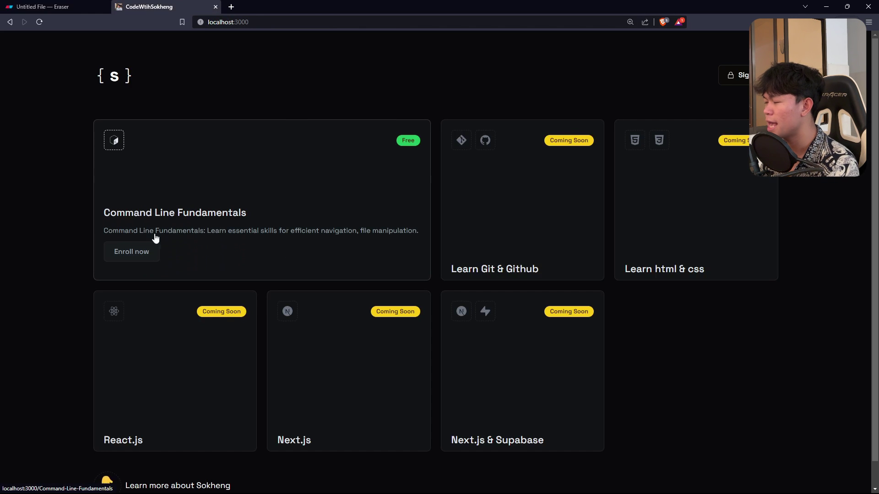
click(46, 6)
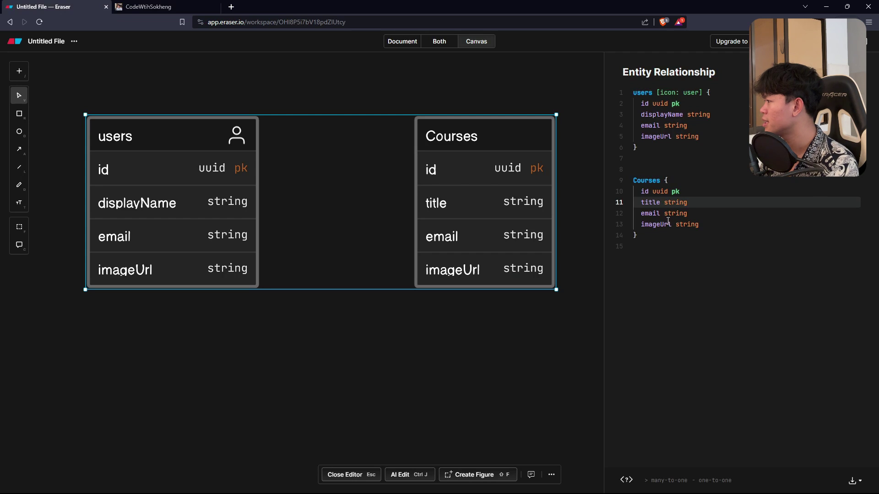
double_click(652, 215)
text(descrioton)
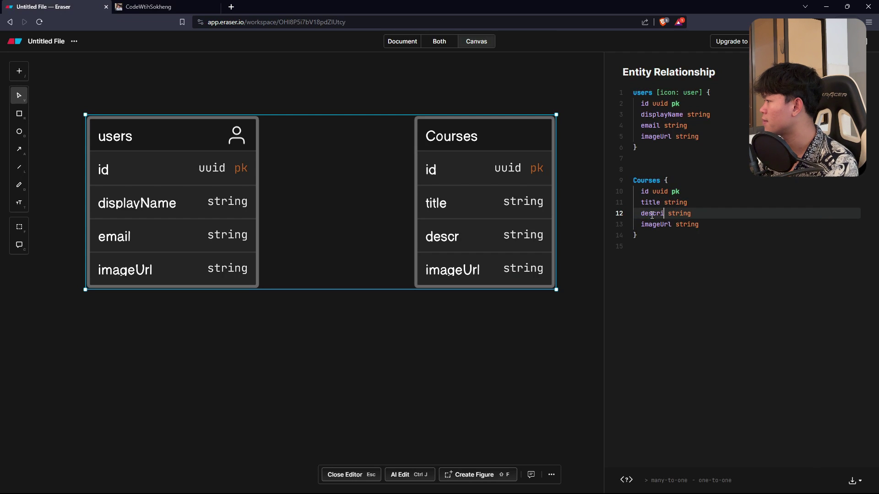
key(BackSpace)
key(BackSpace)
key(BackSpace)
text(ption)
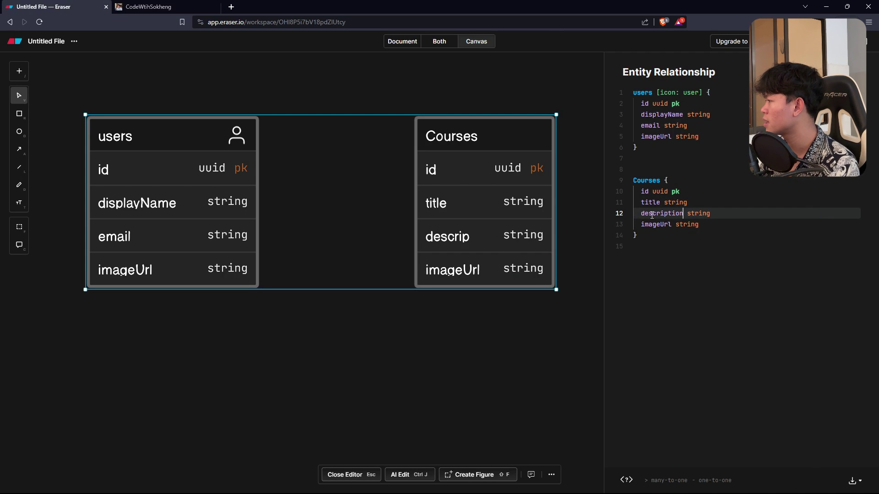
Replace the imageUrl field of the Courses entity with a boolean field named is_pro.
double_click(656, 224)
triple_click(693, 226)
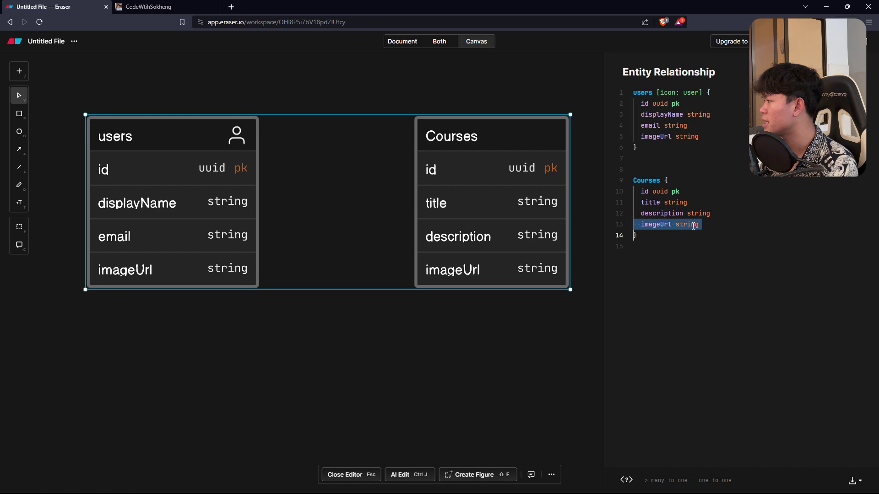
key(BackSpace)
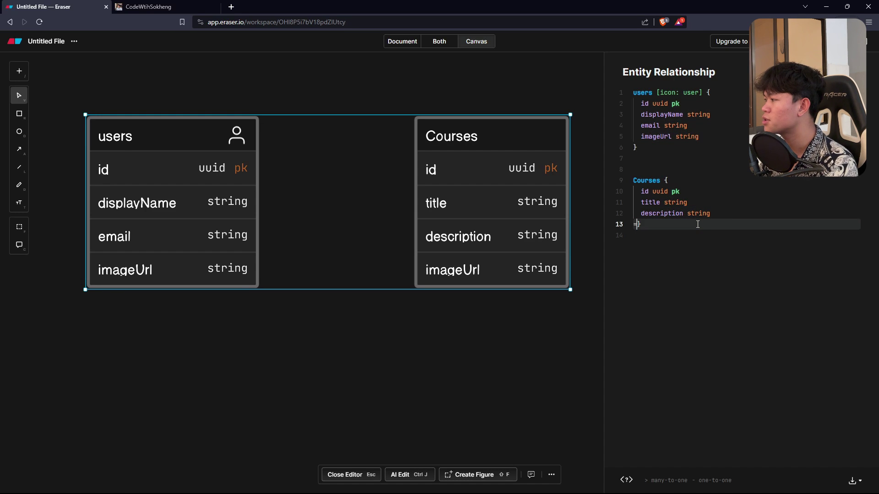
key(Return)
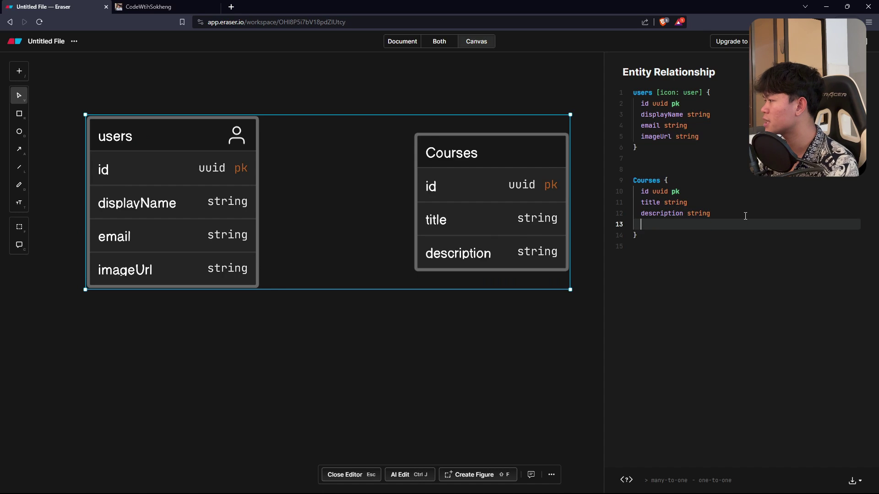
text(is_pre)
key(BackSpace)
key(BackSpace)
key(BackSpace)
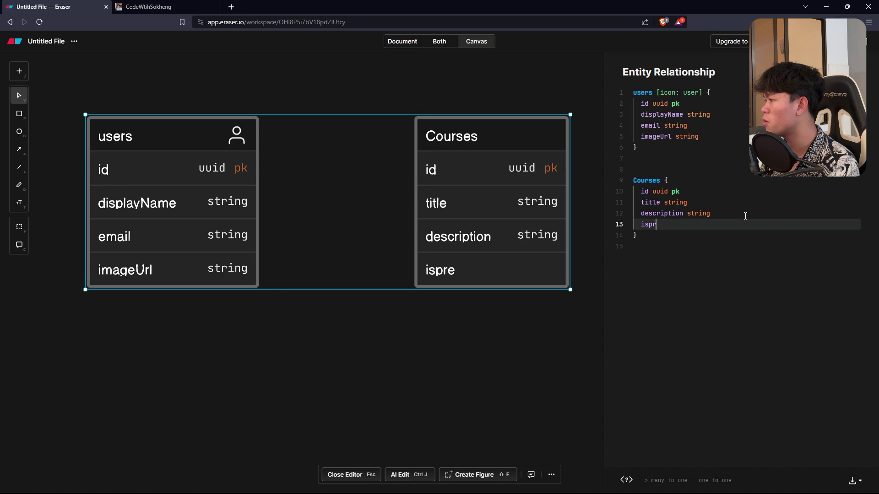
text(pro bo)
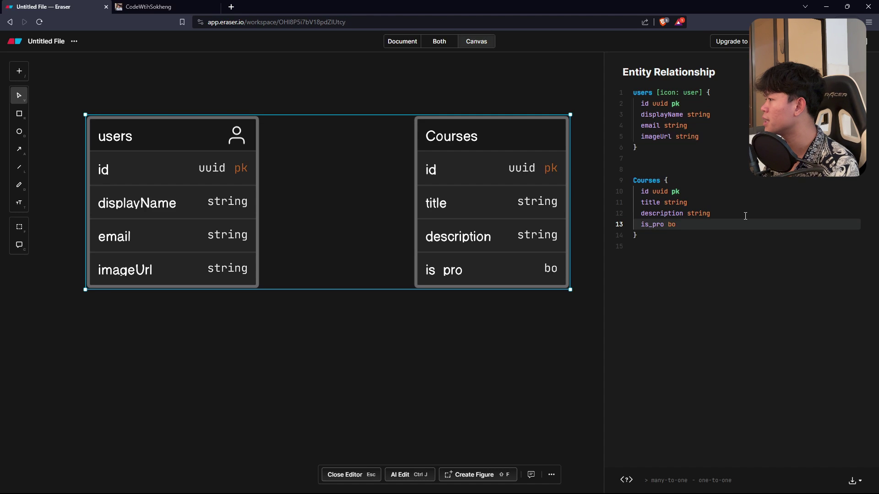
text(olean)
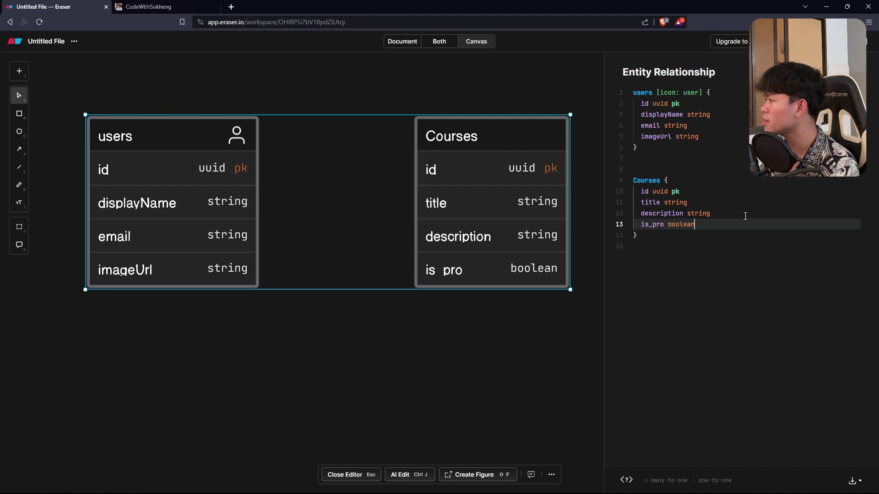
Convert the users entity's displayName and imageUrl field names to snake case as display_name and image_url.
click(665, 112)
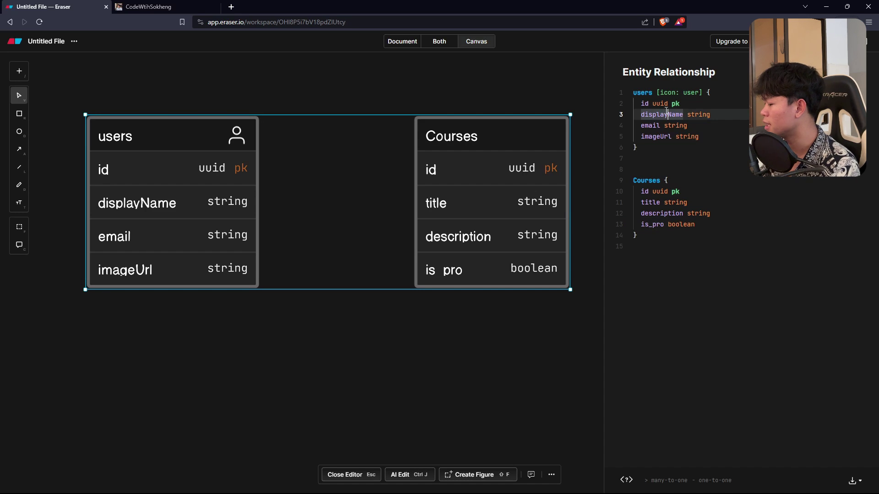
text(_)
key(Delete)
text(n)
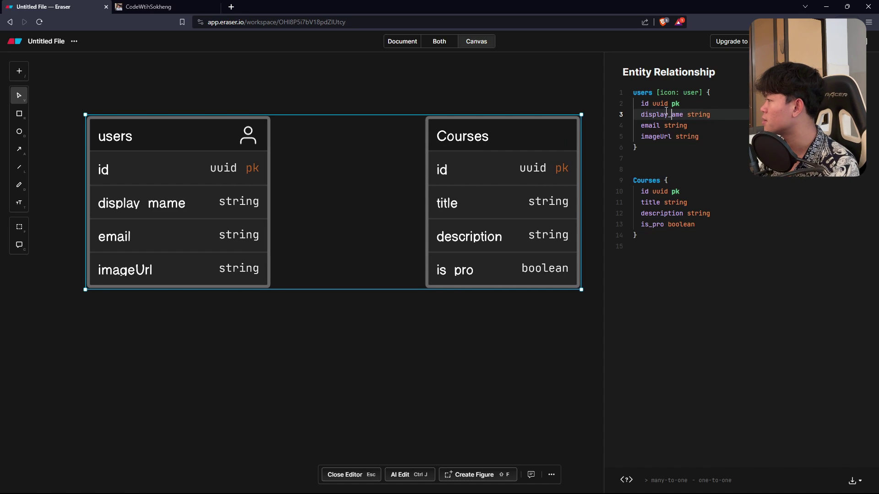
text(n)
click(656, 136)
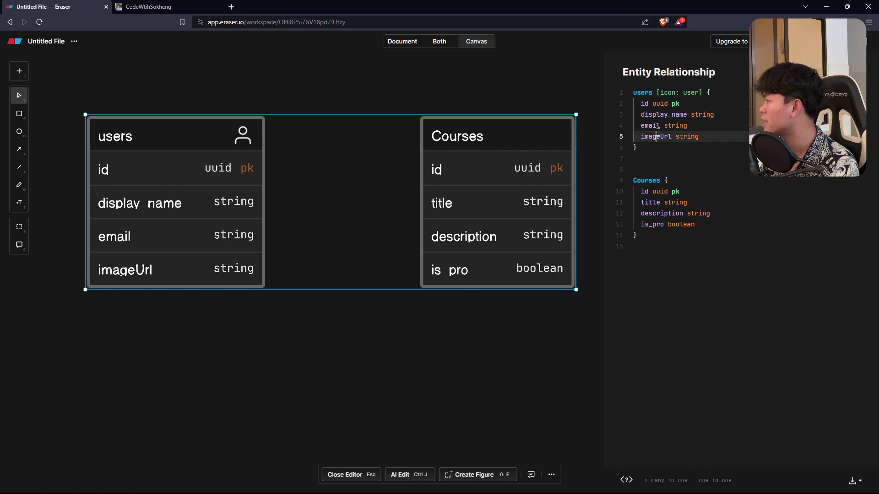
key(Right)
text(_)
key(Delete)
text(u)
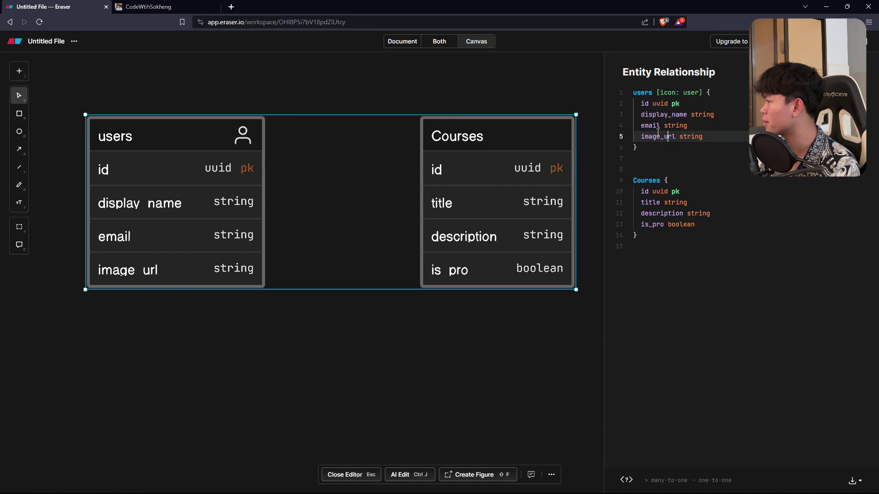
Add a string field named price_id below is_pro in the Courses entity.
double_click(660, 226)
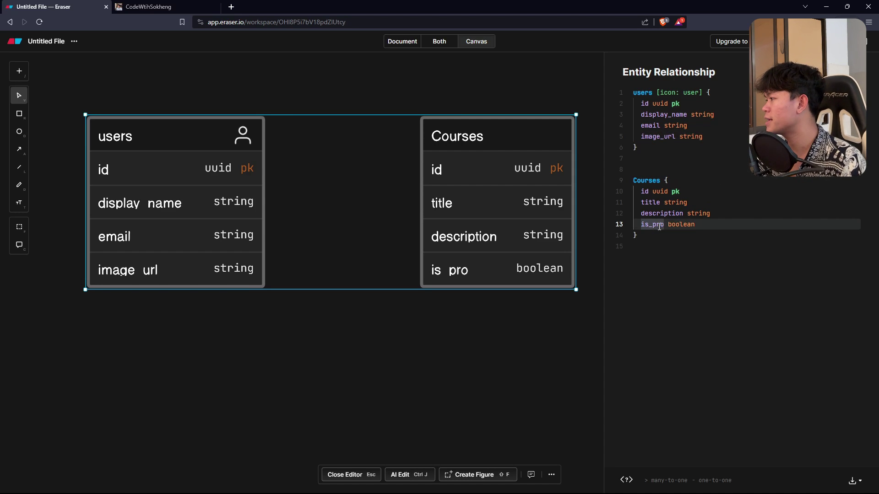
click(726, 225)
key(Return)
text(pri)
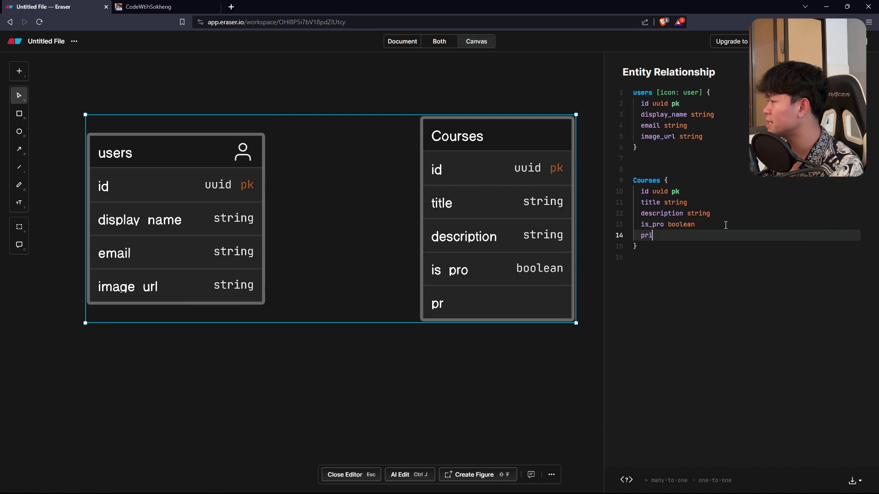
text(ce_idf)
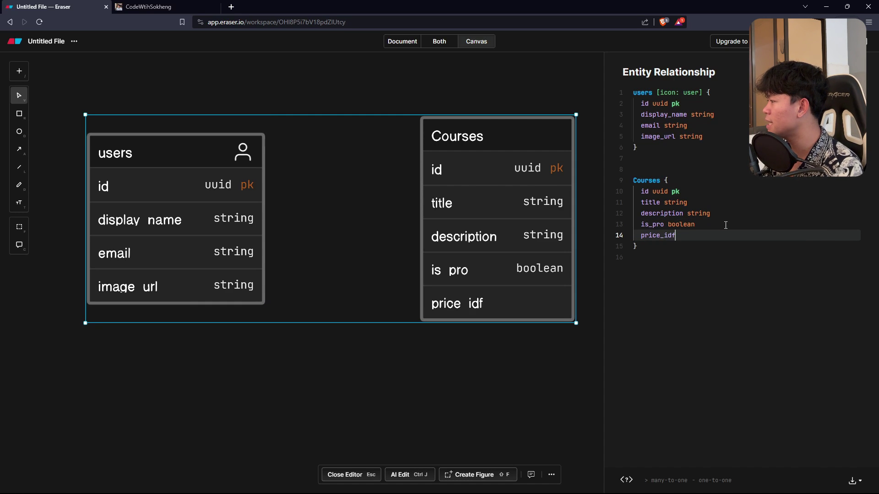
key(BackSpace)
text(string)
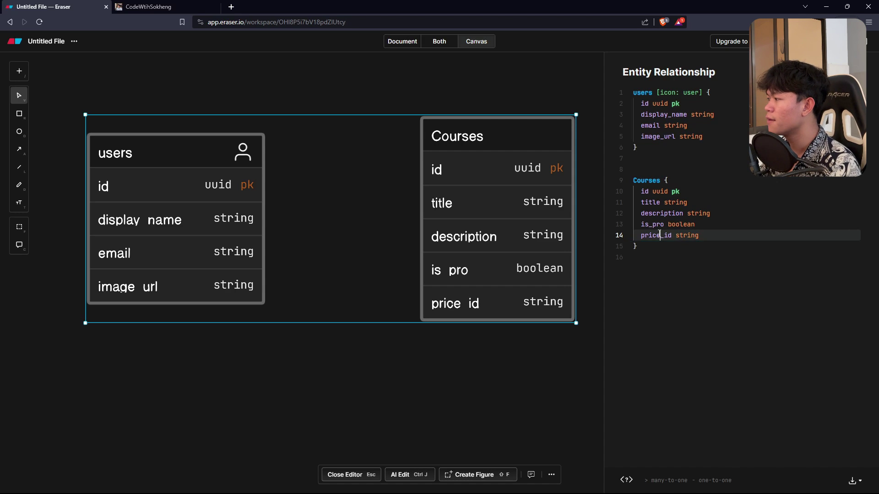
double_click(660, 235)
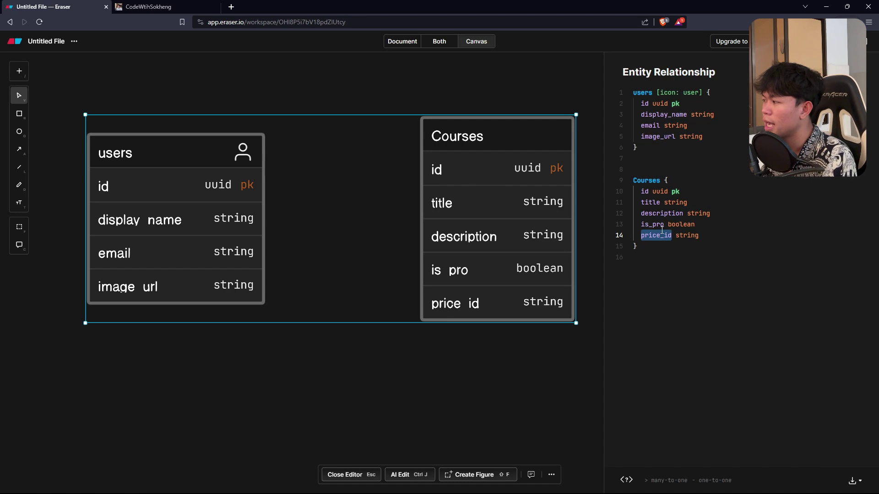
double_click(661, 225)
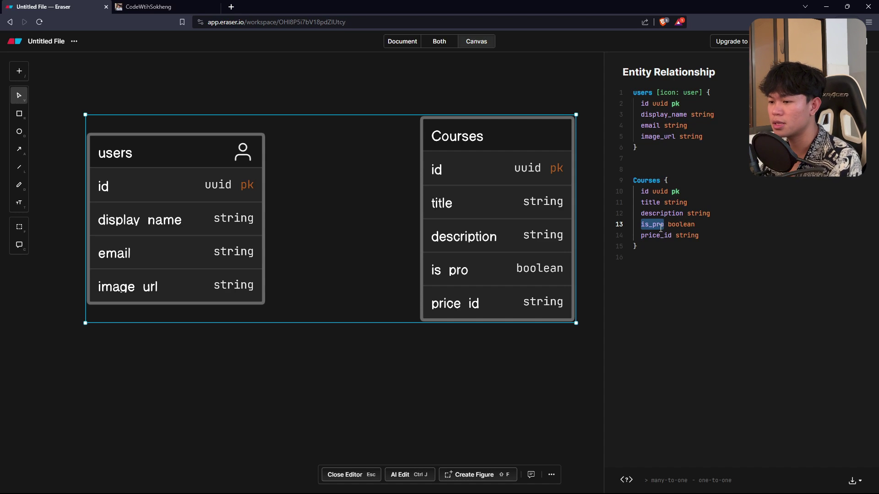
Add a string field named icon below price_id in Courses, checking the course card icons on the website.
click(727, 245)
click(718, 236)
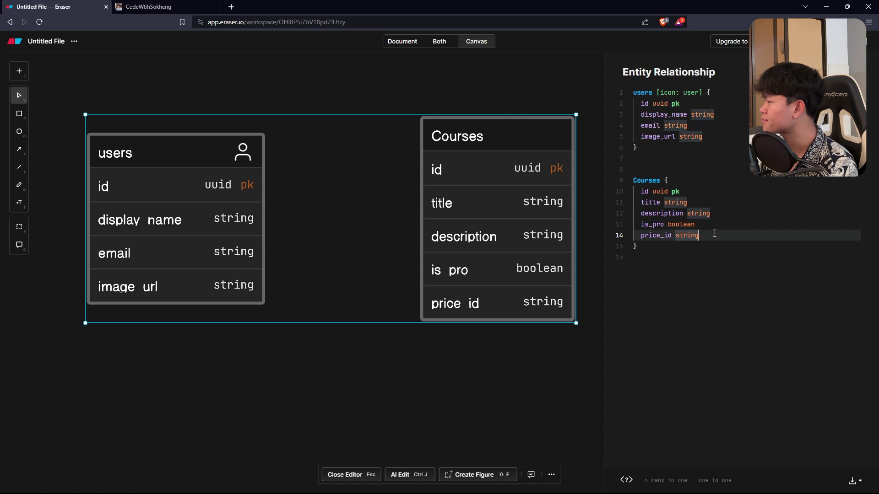
key(Return)
text(icon)
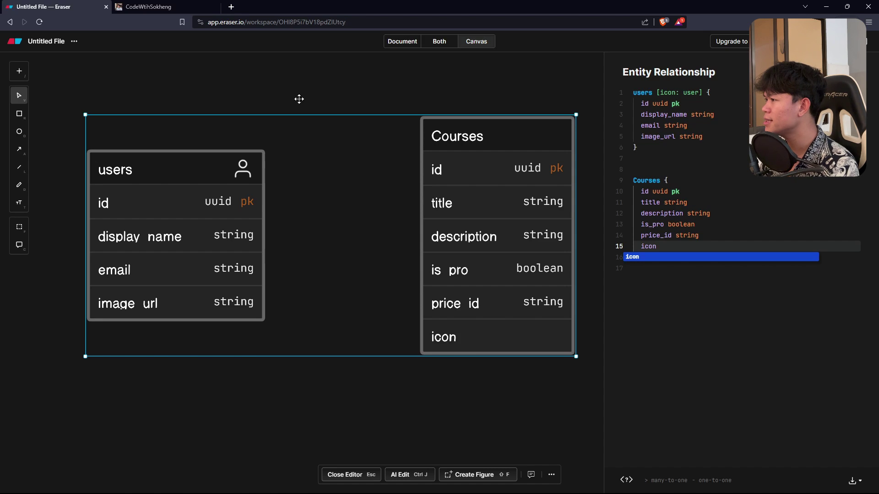
click(149, 7)
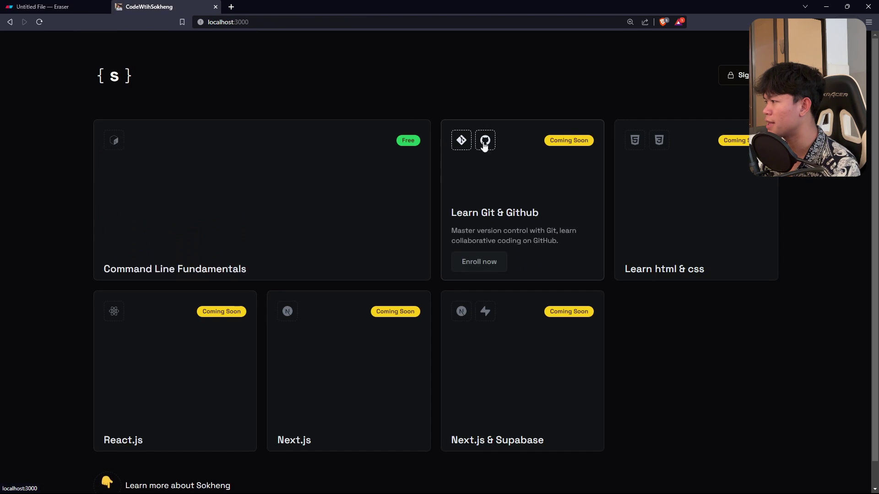
click(95, 6)
text(string)
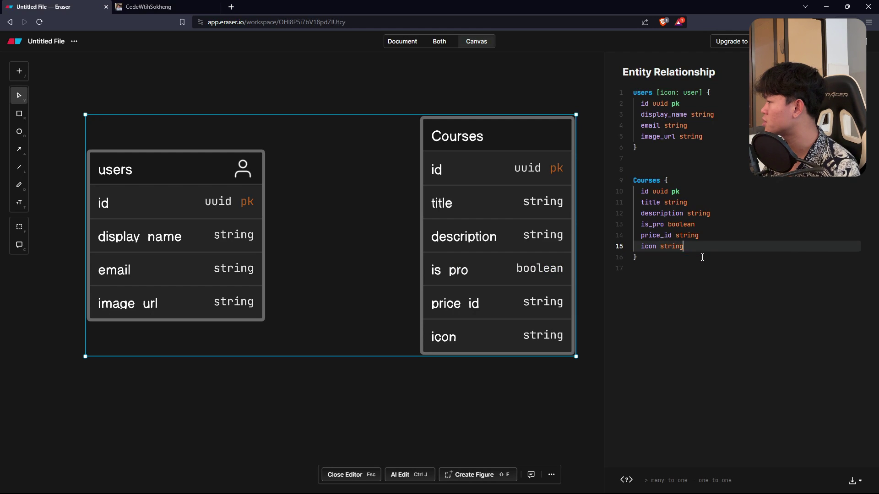
Add a field named number_of_lesson with type number at the end of the Courses entity.
key(Return)
text(number)
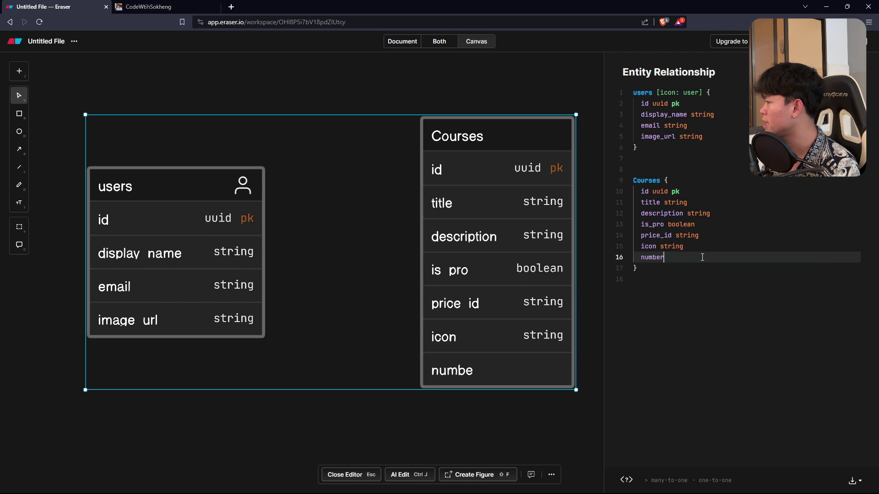
text(_of_lesson)
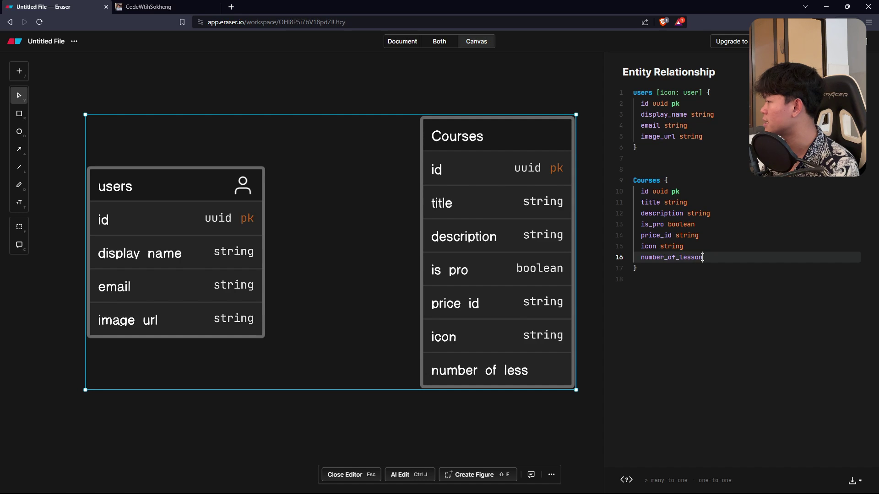
text( number)
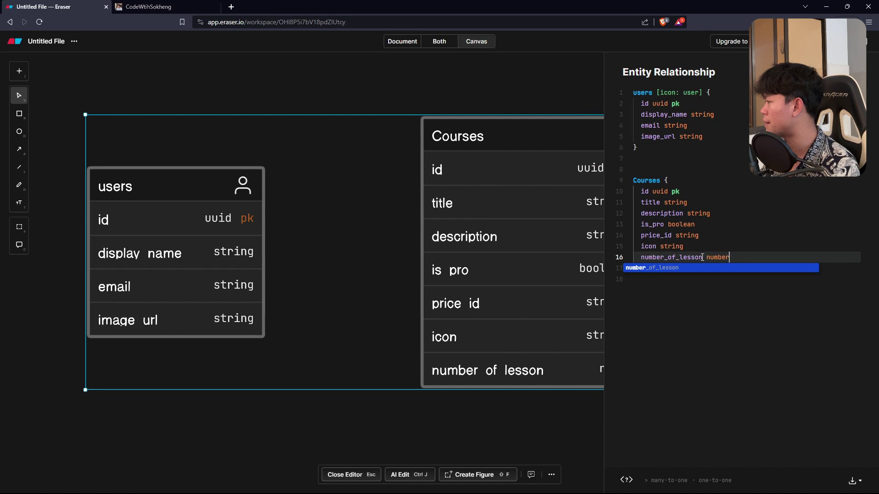
Rename the icon field of the Courses entity as icons.
click(648, 247)
double_click(649, 248)
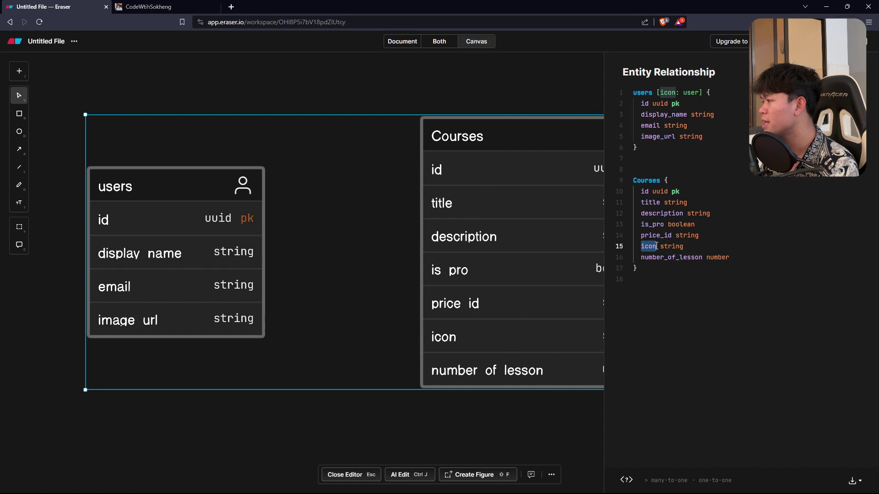
click(657, 246)
text(s)
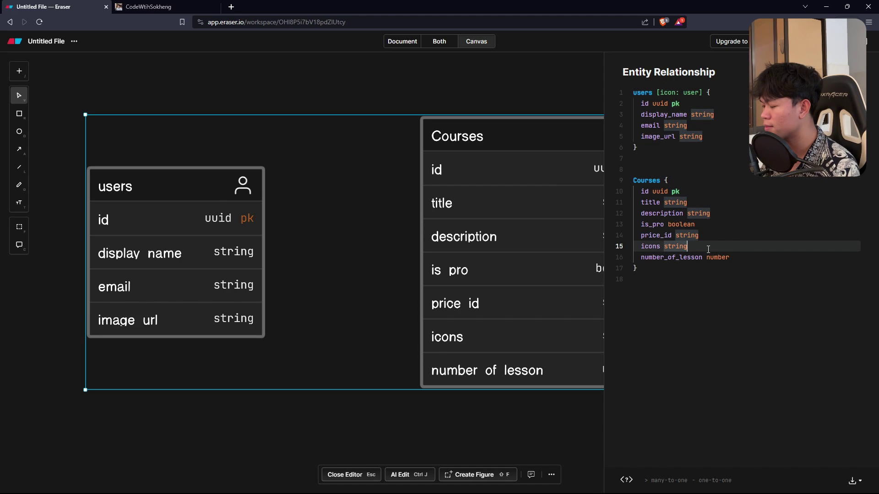
click(694, 288)
text(text)
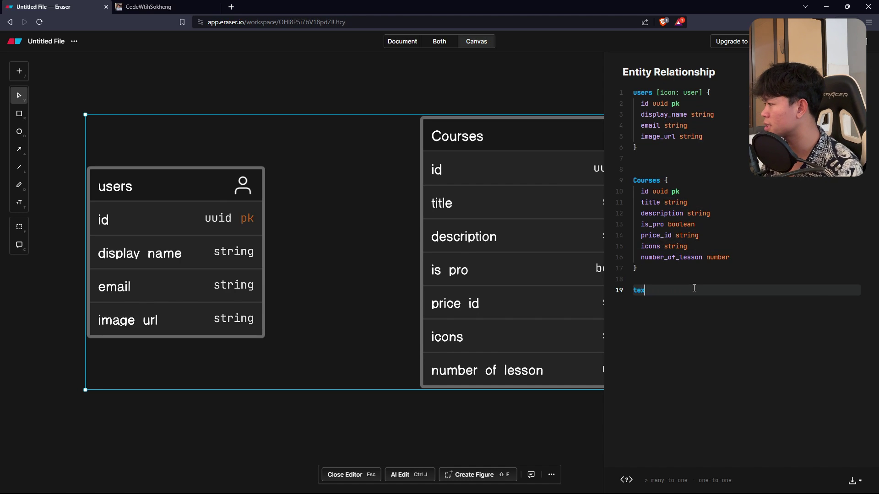
key(BackSpace)
key(BackSpace)
key(BackSpace)
key(BackSpace)
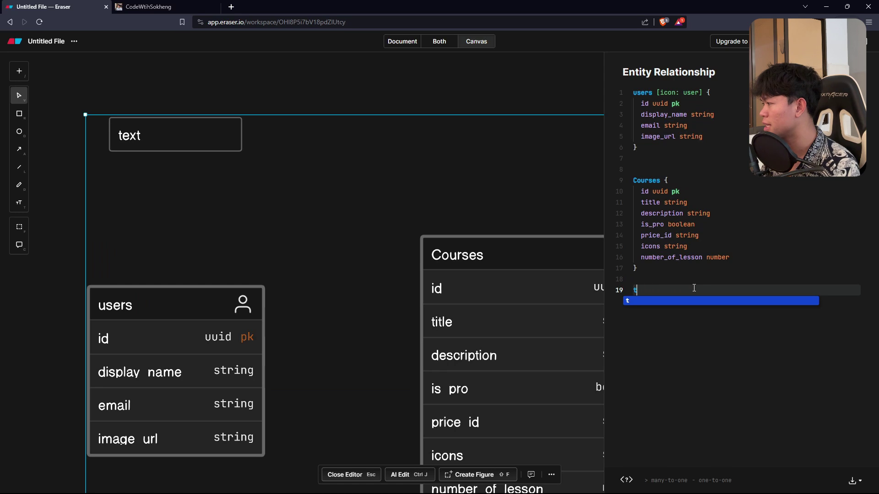
text(react,next)
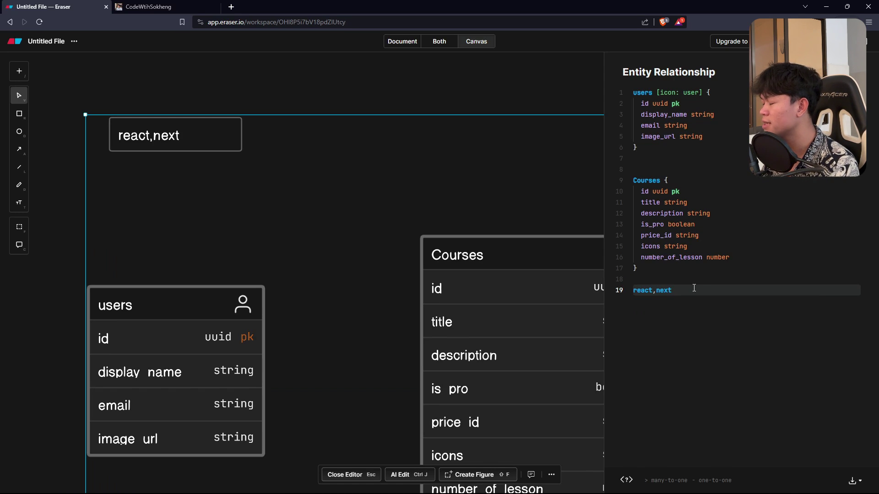
drag(672, 290, 609, 288)
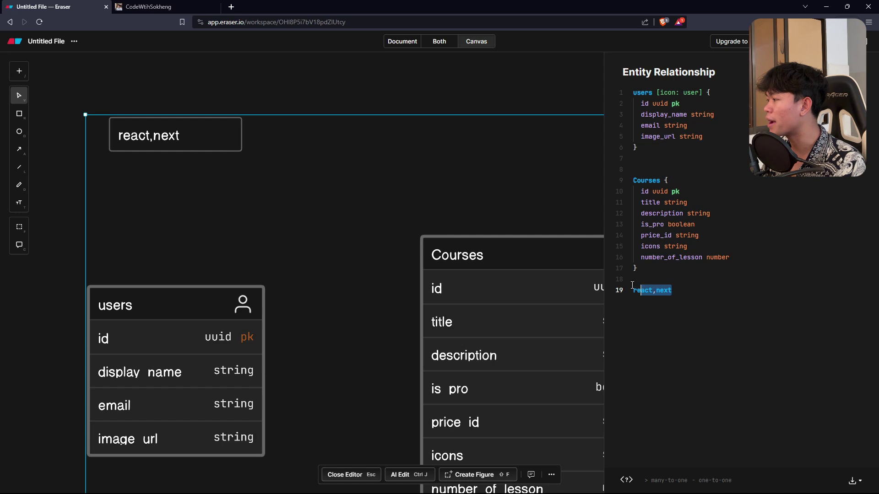
click(151, 7)
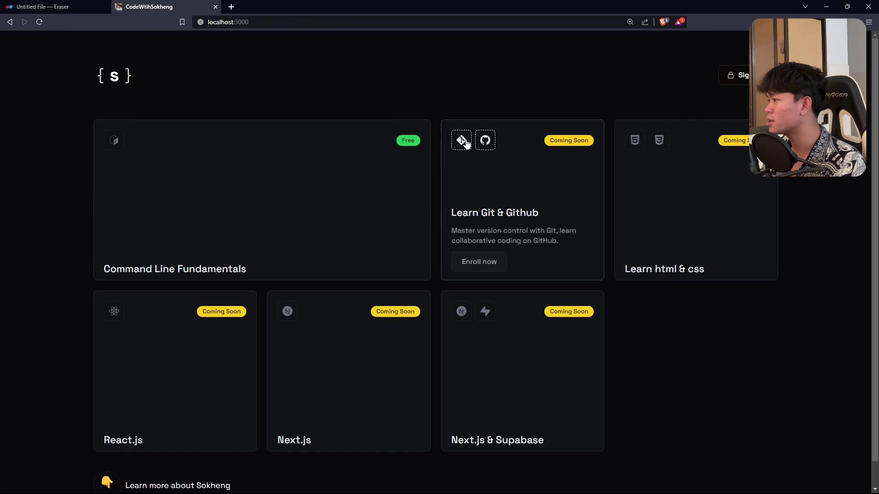
key(ctrl+Tab)
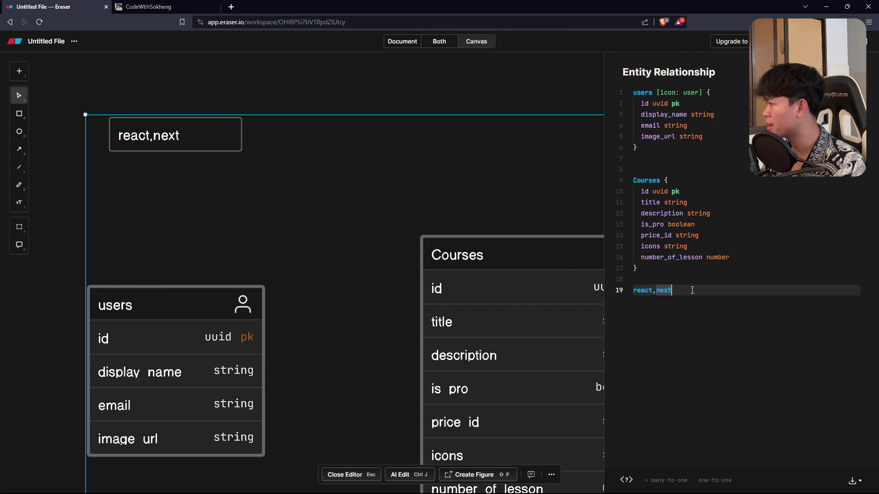
key(BackSpace)
key(BackSpace)
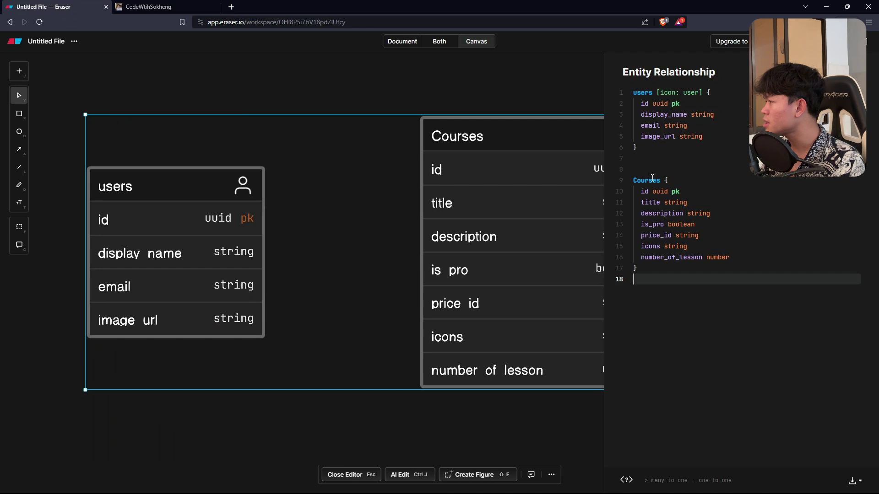
Review the Courses entity, and examine the title, description and instructor details on the website's Command Line Fundamentals course page.
double_click(652, 178)
click(646, 269)
key(ctrl+a)
click(646, 269)
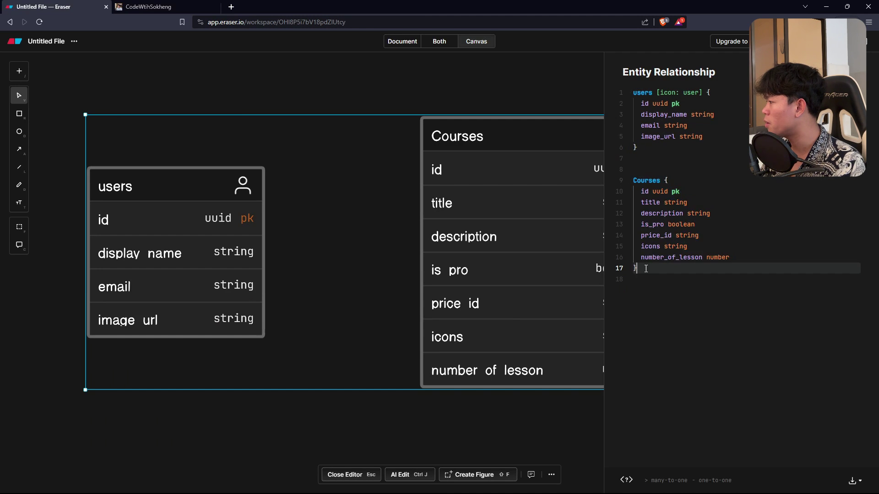
drag(646, 269, 633, 180)
click(137, 7)
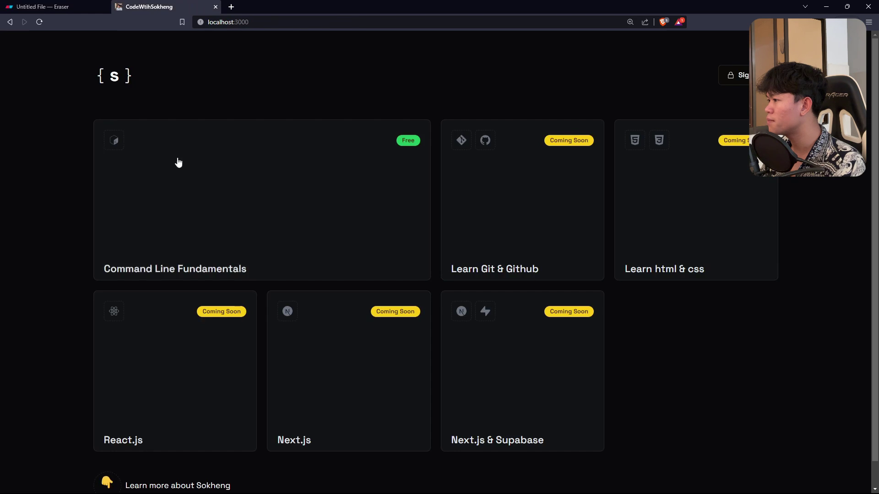
scroll(178, 162, down, 1)
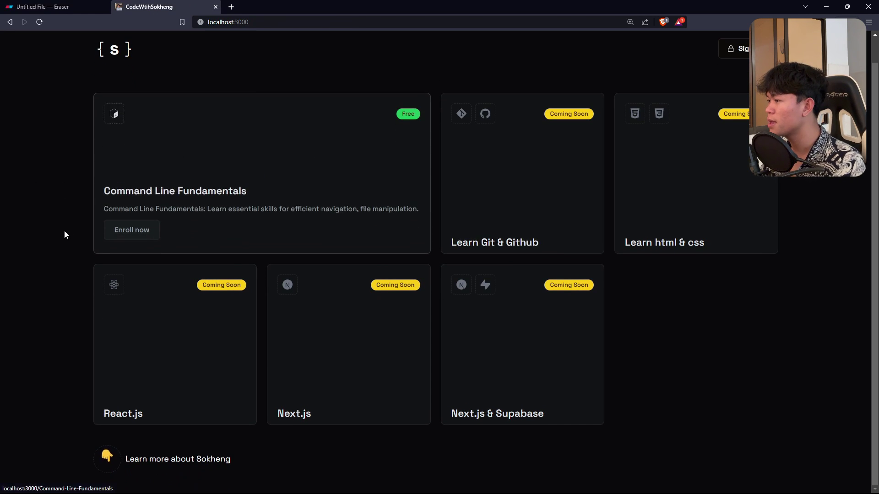
click(243, 187)
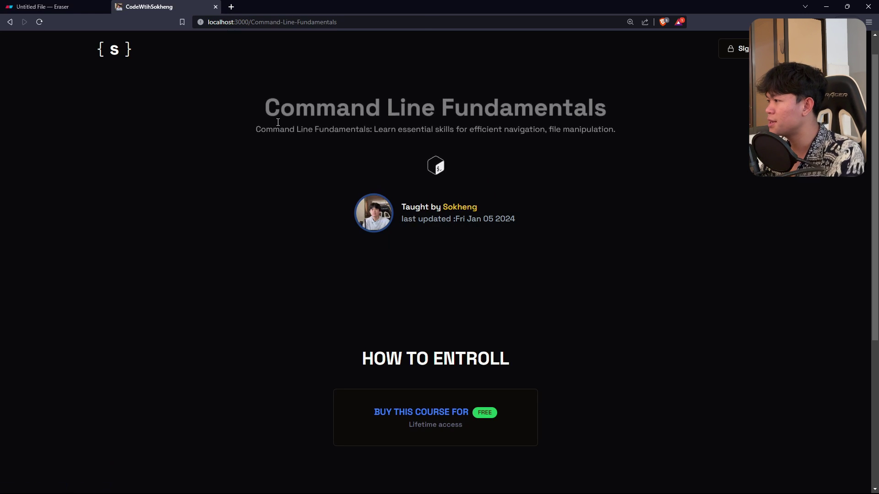
drag(265, 104, 712, 135)
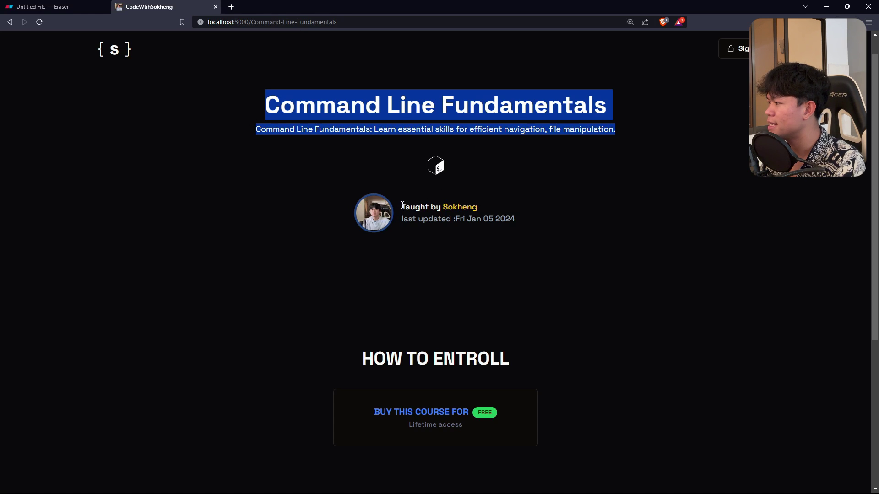
drag(402, 205, 567, 221)
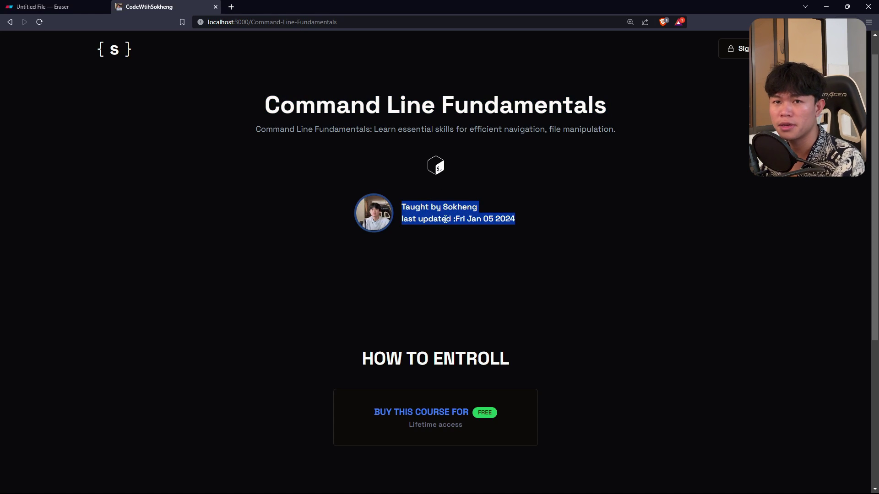
click(448, 237)
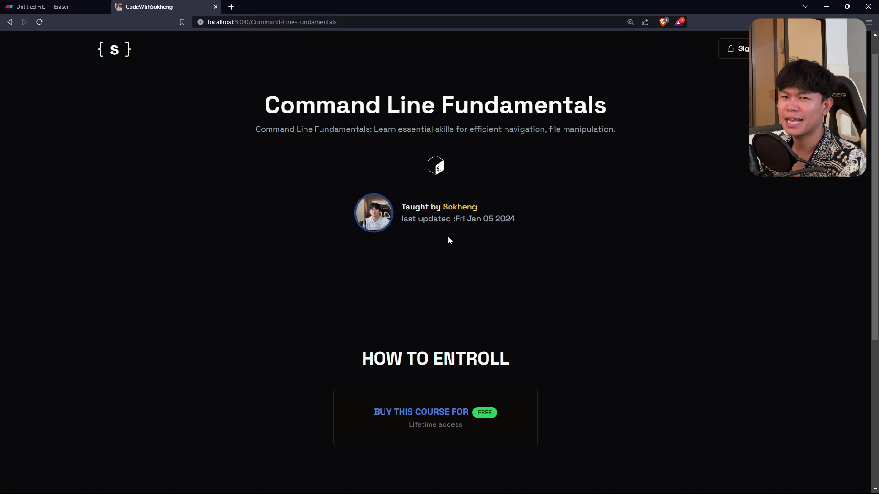
scroll(448, 239, down, 5)
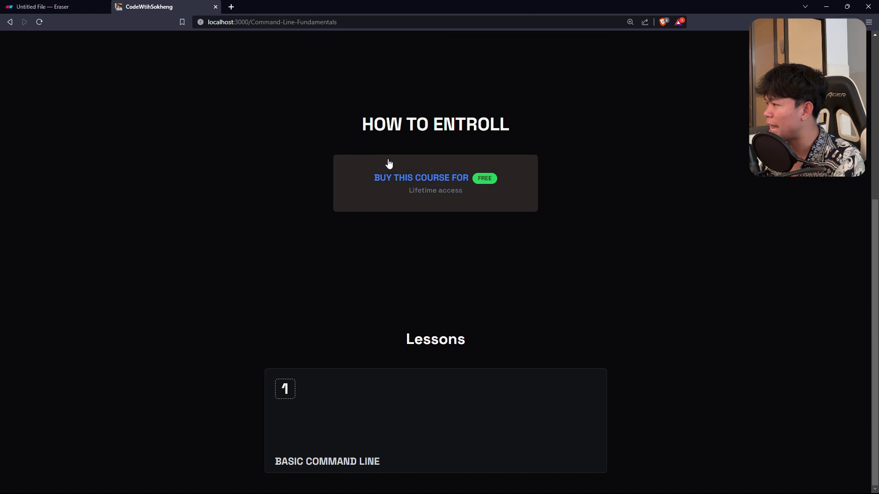
Compare the price_id field with the course page's enrollment offer and examine the page's Lessons section.
click(45, 7)
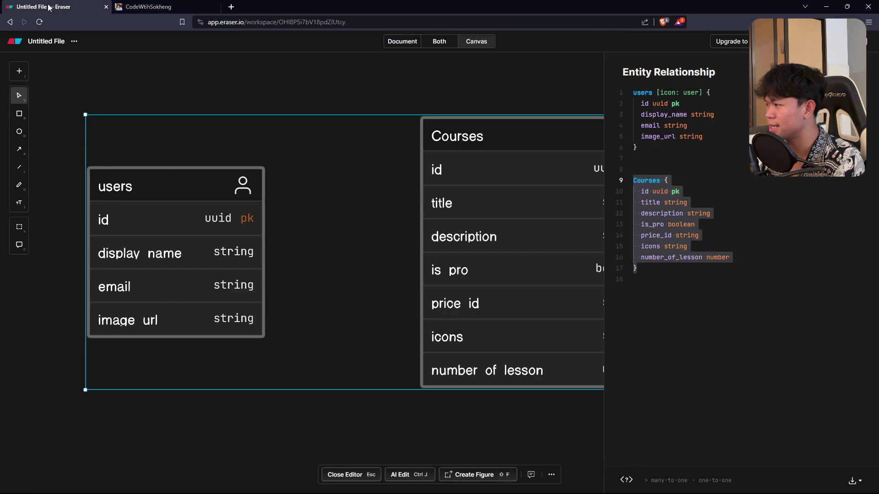
click(656, 235)
click(151, 6)
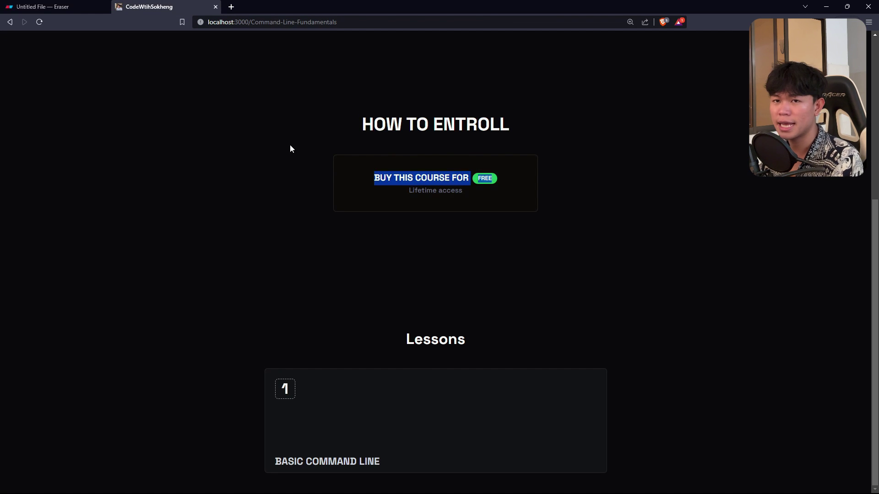
click(448, 206)
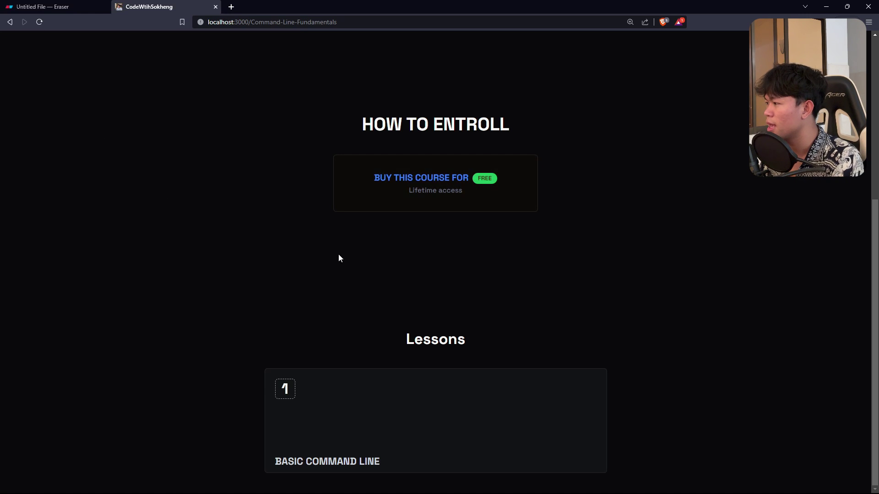
double_click(466, 344)
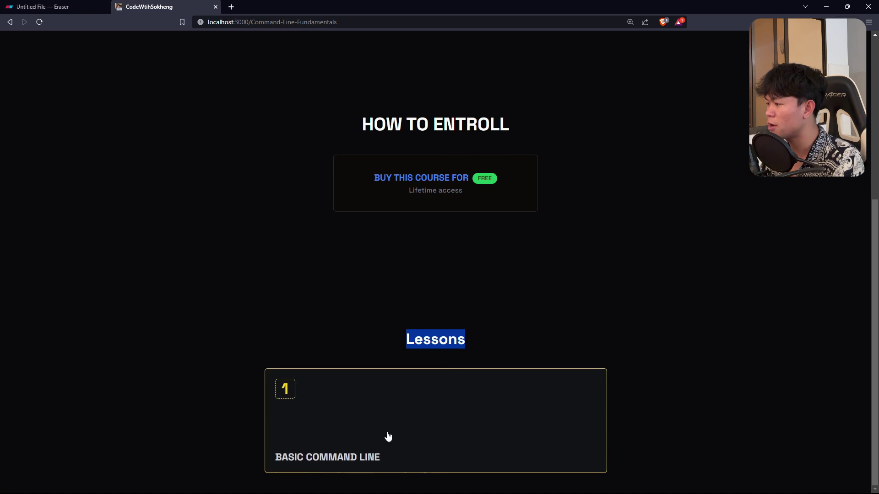
Add a Lessons entity below Courses with an id field of type uuid as its primary key.
click(78, 5)
click(670, 287)
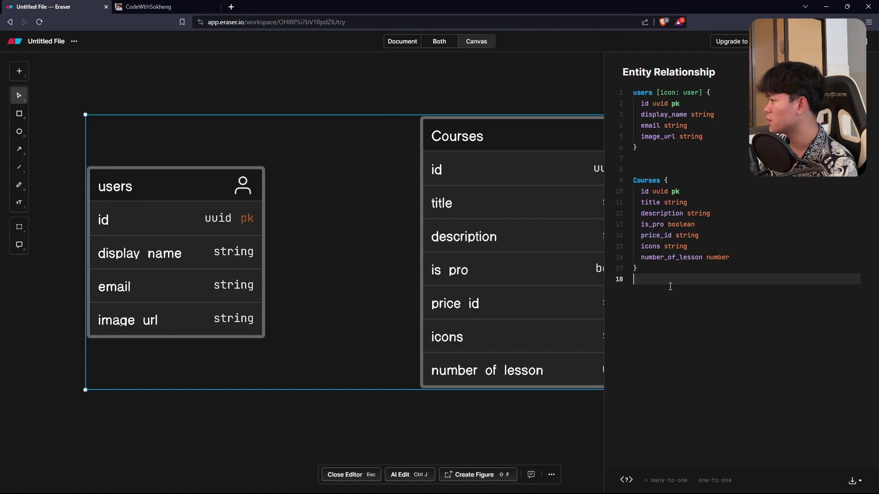
key(Return)
text(Le)
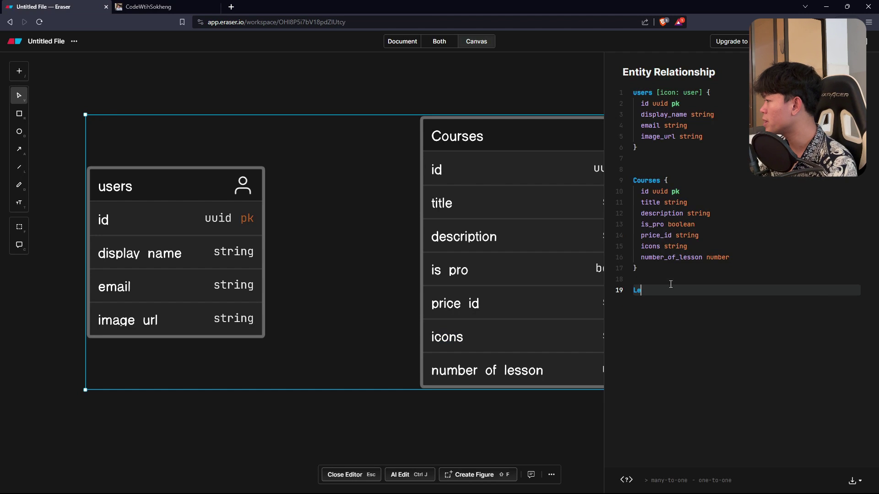
text(ssons{)
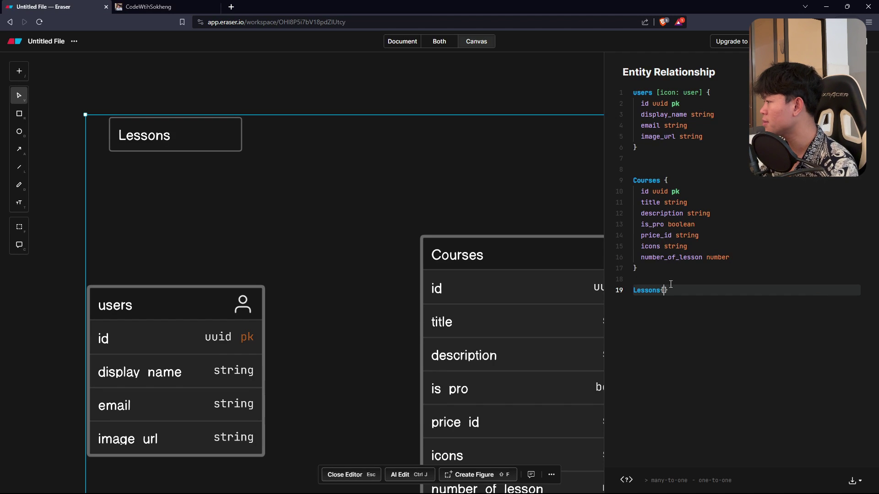
key(Return)
text(tit)
key(BackSpace)
key(BackSpace)
key(BackSpace)
text(id uuid)
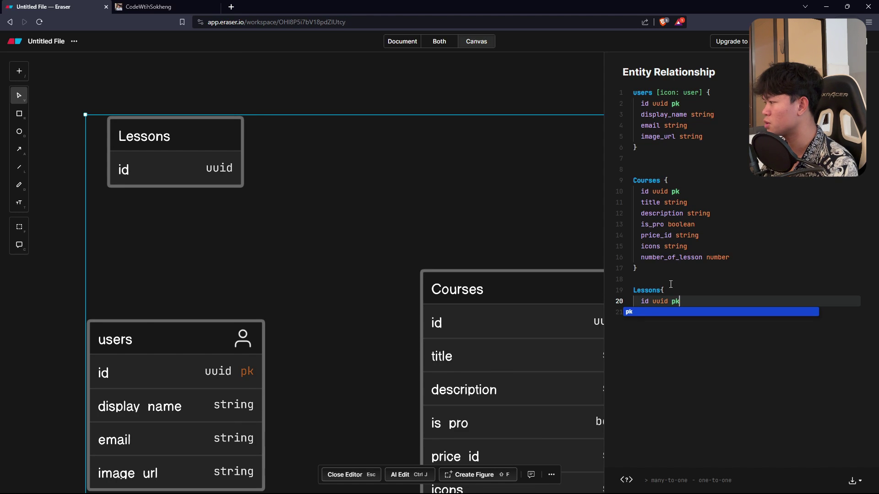
text( pk)
key(Escape)
key(Return)
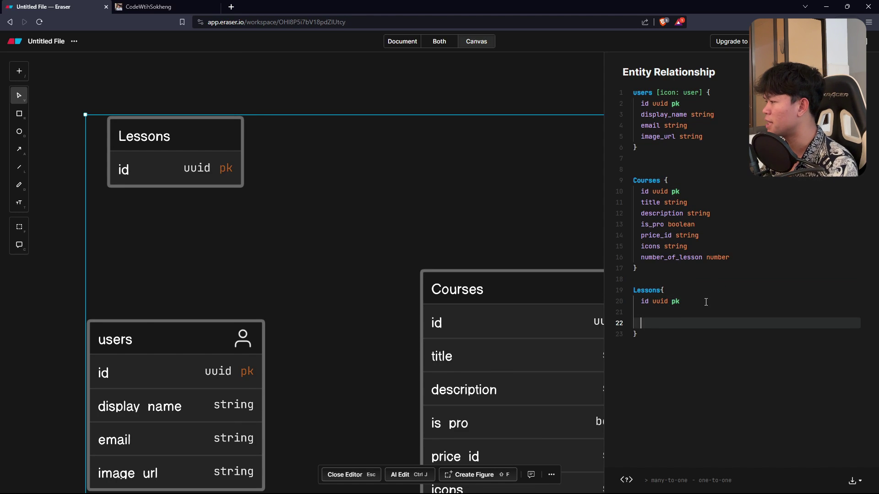
Copy the title and description string fields from Courses into Lessons, and add a course_id field below them.
key(Return)
key(Up)
click(155, 8)
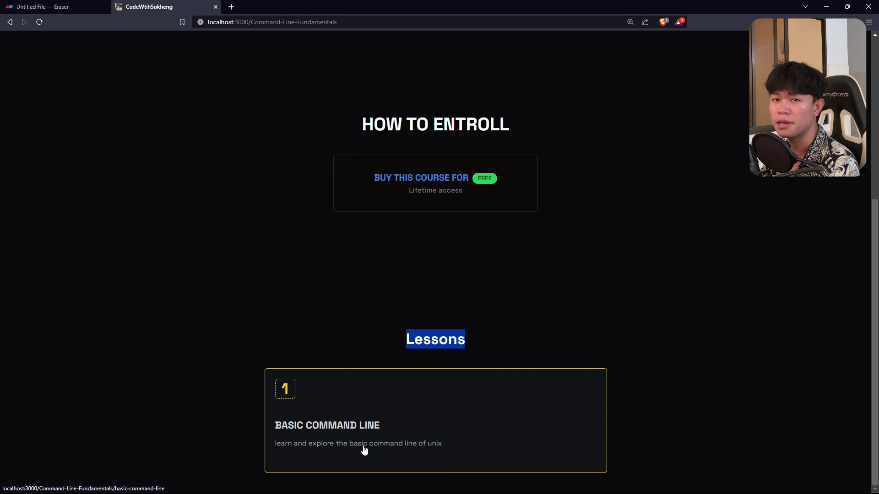
click(52, 9)
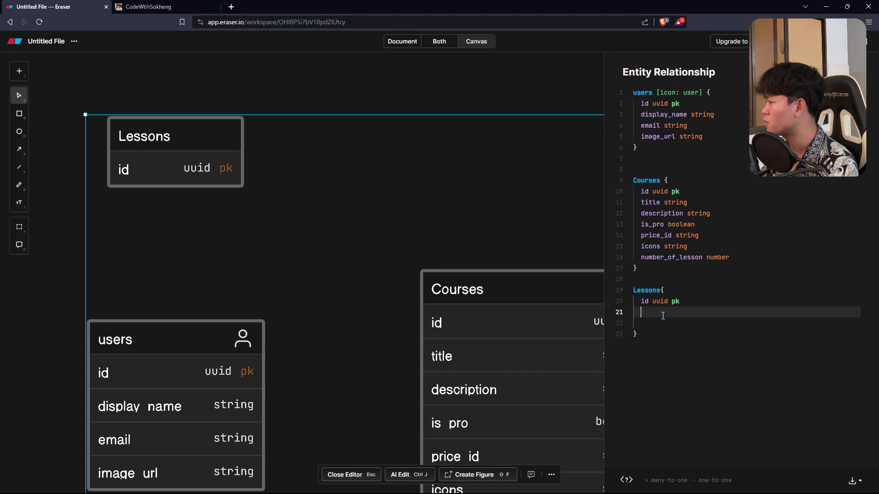
text(ti)
key(BackSpace)
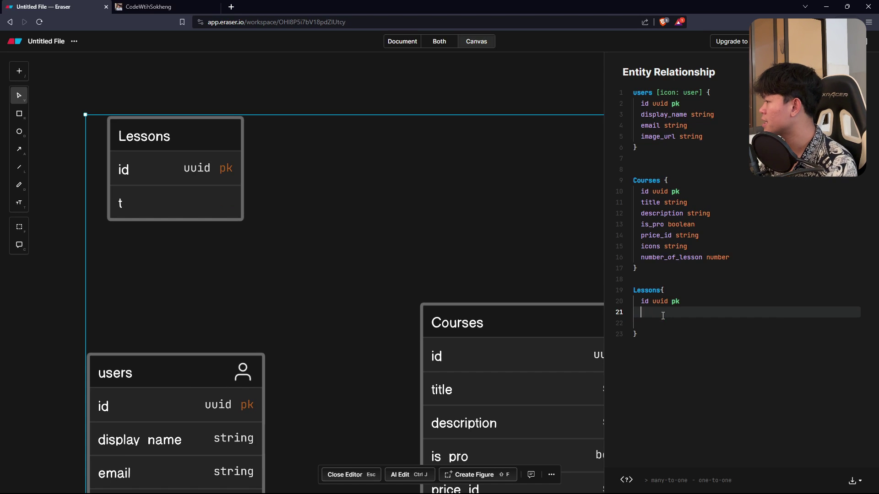
drag(711, 214, 649, 203)
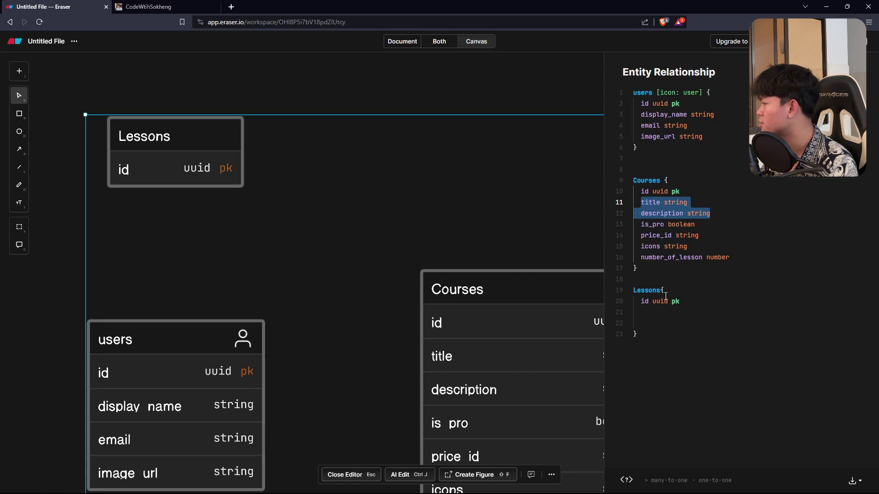
key(ctrl+c)
click(719, 312)
key(ctrl+v)
key(Return)
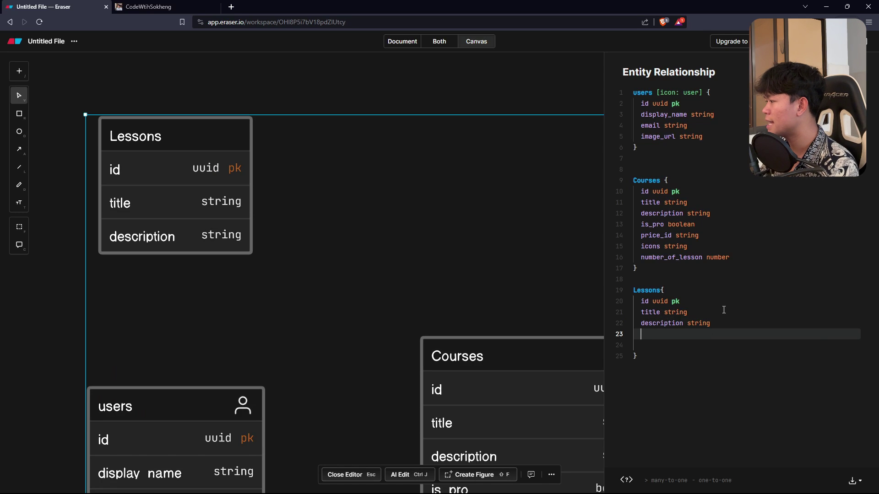
text(course_)
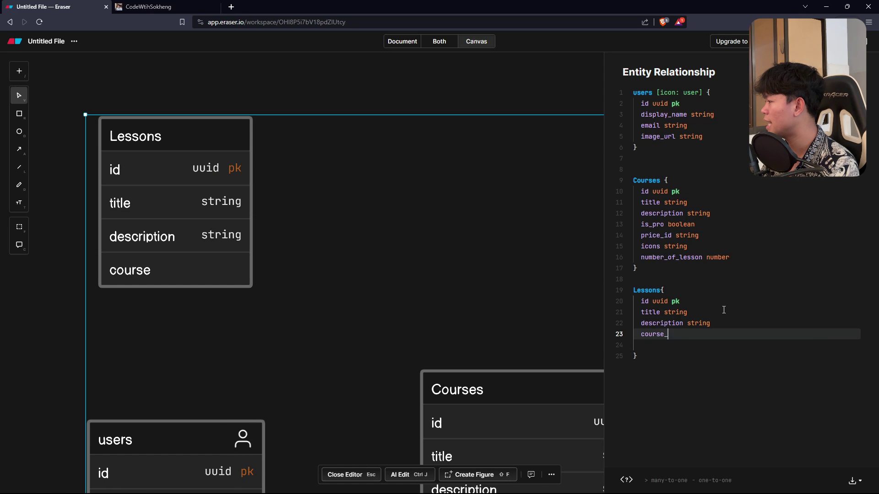
text(id)
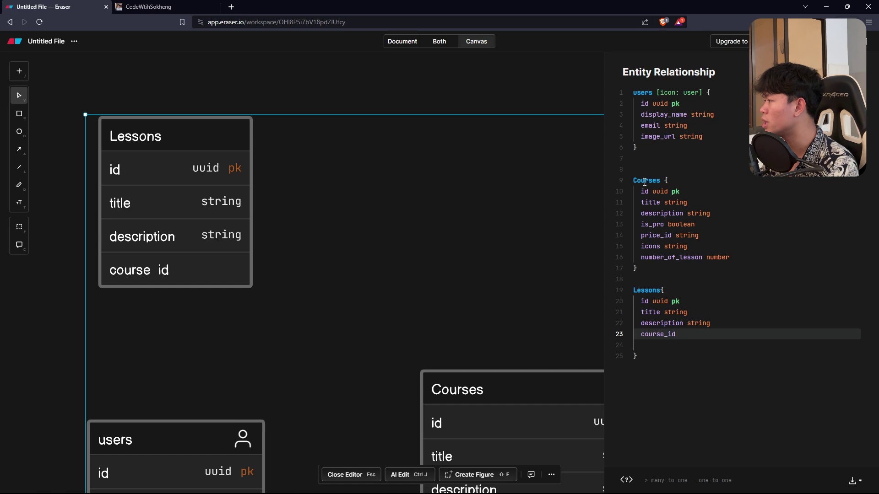
Rename the Courses and Lessons entities in lowercase as courses and lessons.
click(645, 183)
click(638, 180)
key(BackSpace)
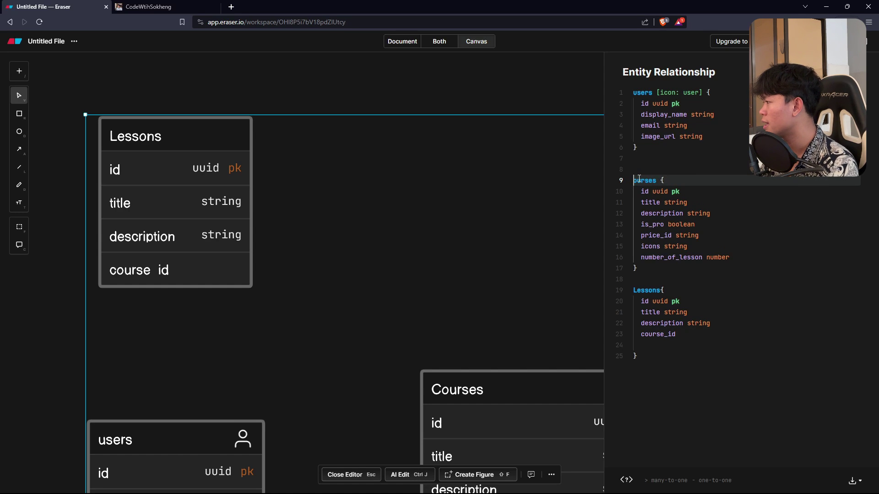
text(c)
click(640, 288)
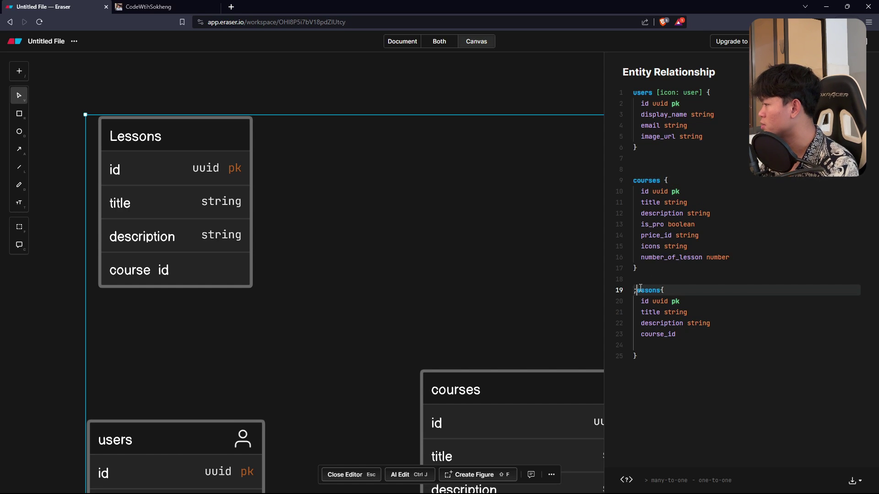
key(BackSpace)
text(l)
Set the type of the course_id field in the lessons entity to uuid.
click(684, 339)
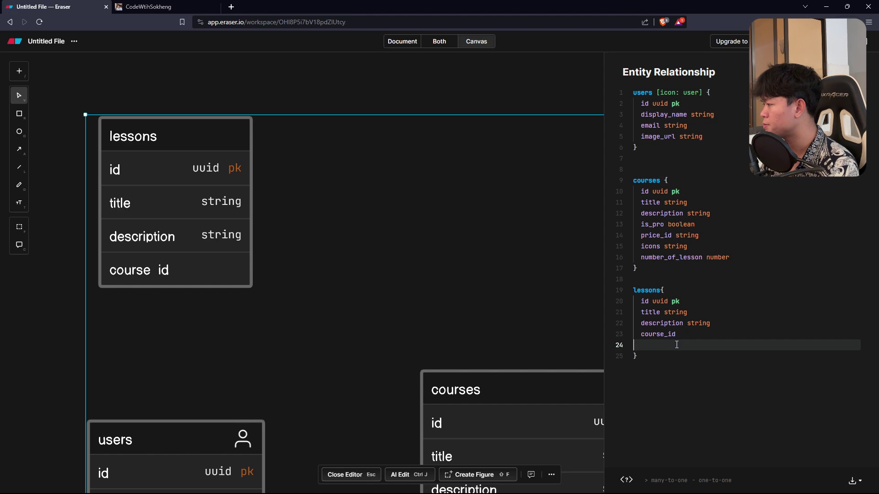
click(682, 336)
text(uuid)
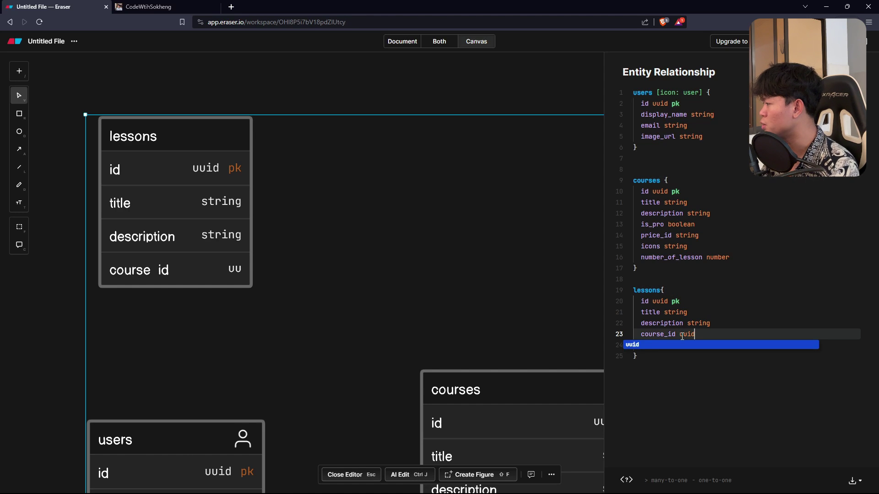
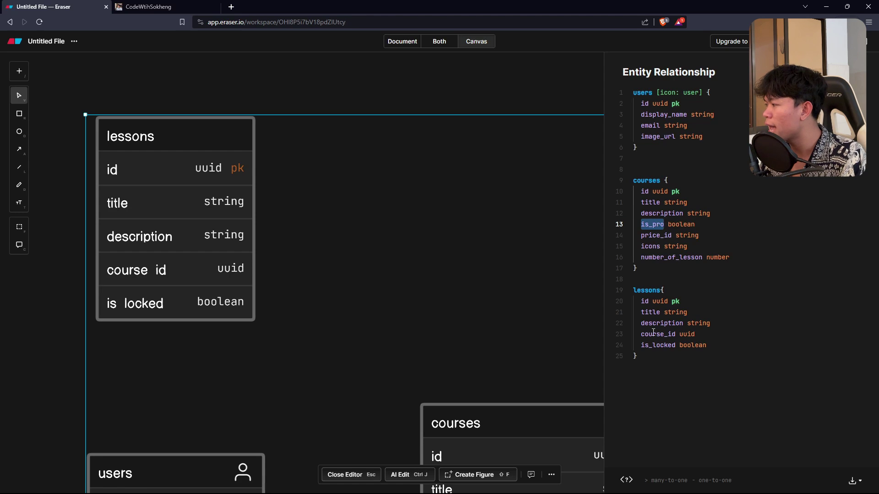
double_click(653, 331)
double_click(649, 289)
double_click(660, 344)
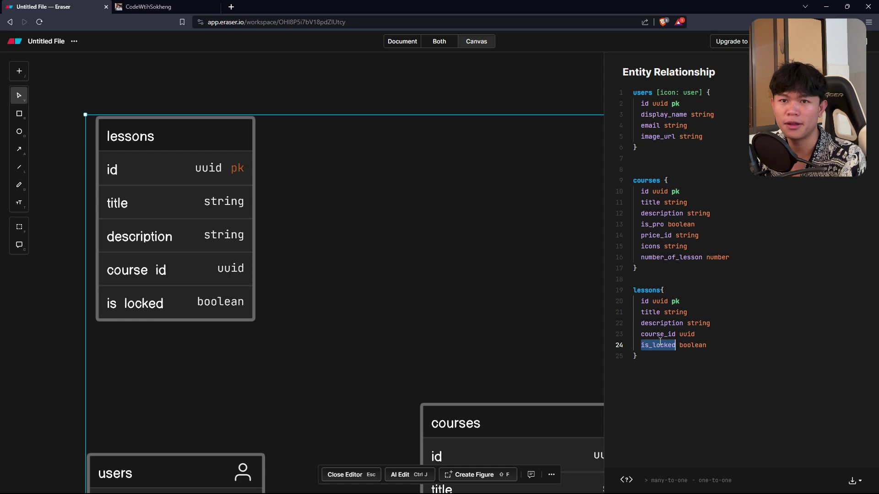
click(672, 364)
click(664, 334)
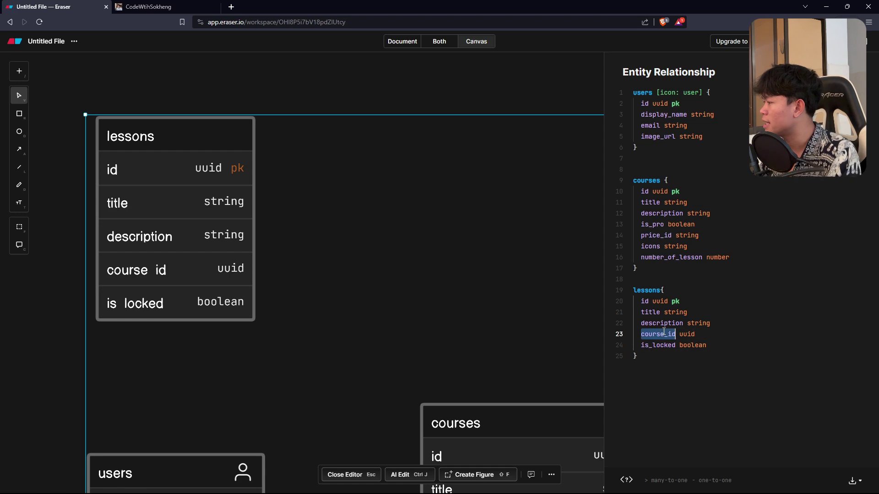
Add a many-to-one relationship from lessons.id to courses.id below the lessons entity.
click(661, 363)
key(Return)
key(Return)
text(c)
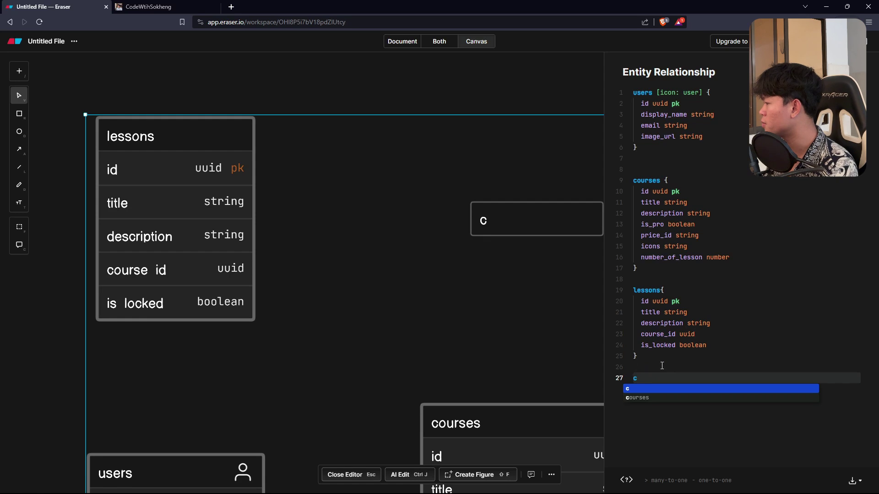
key(BackSpace)
text(lessons..)
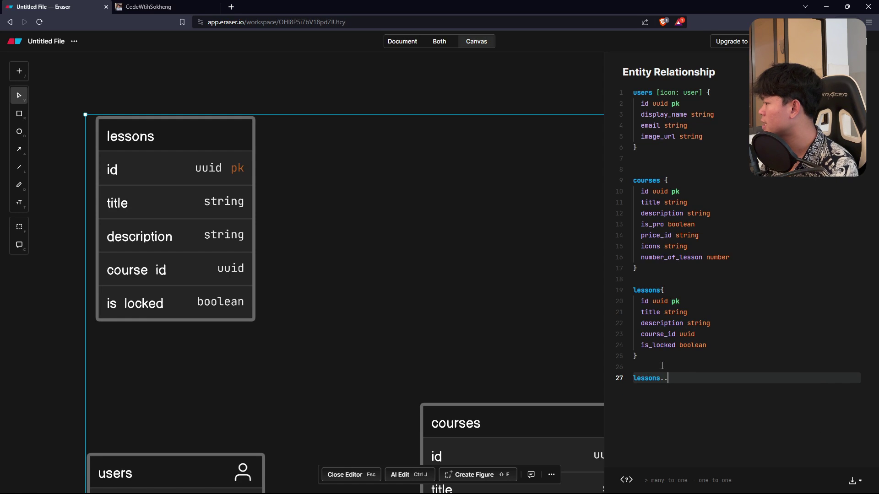
key(BackSpace)
text(i)
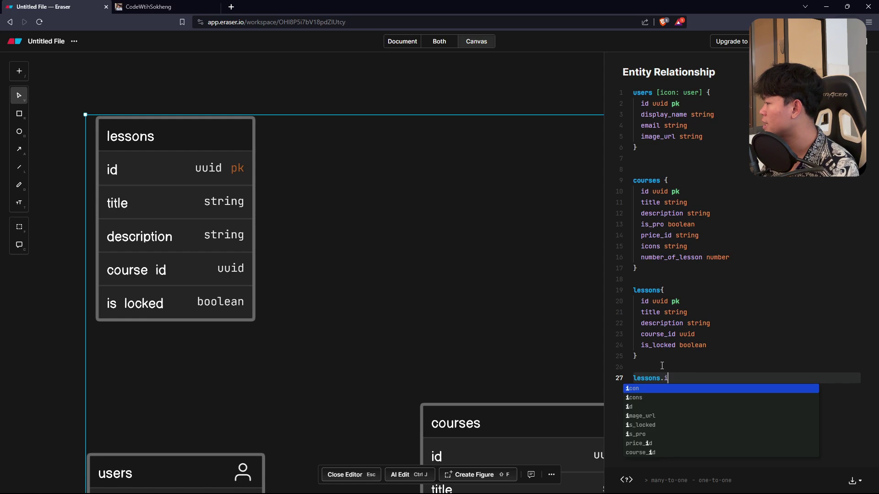
text(d > courses.)
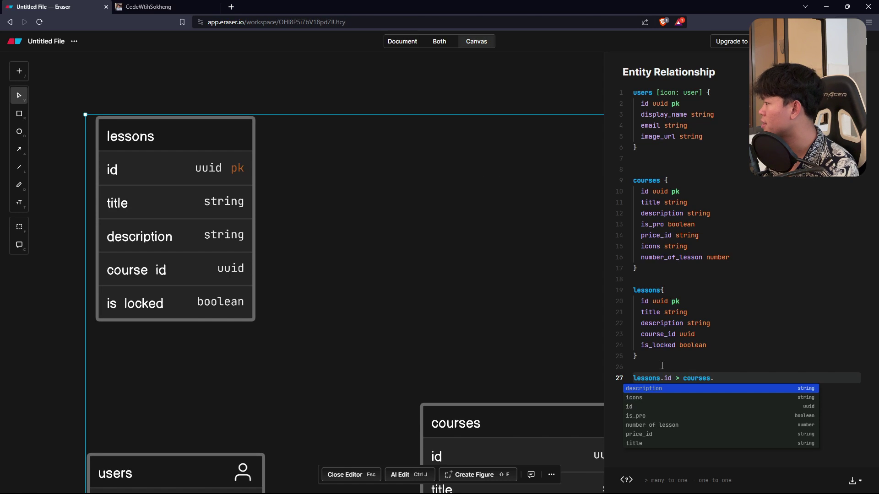
text(id)
key(Return)
click(667, 367)
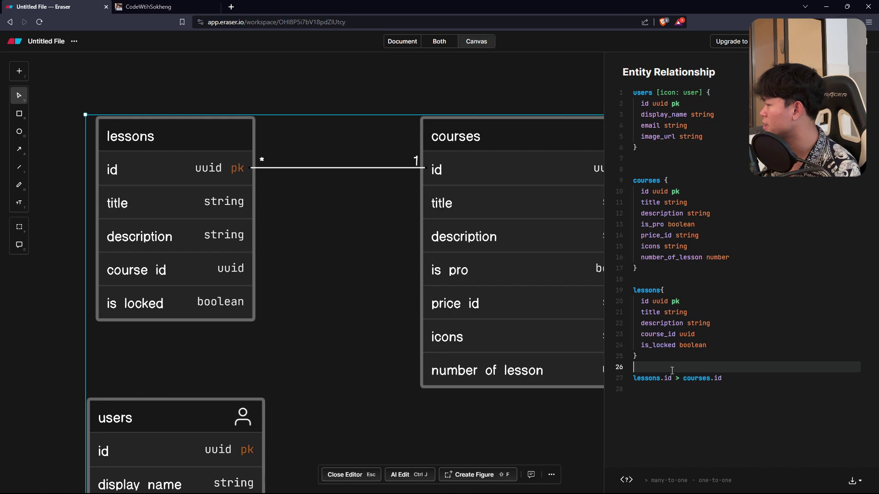
Change the lessons side of the relationship to course_id so that it links lessons.course_id to courses.id.
double_click(670, 377)
text(course_id)
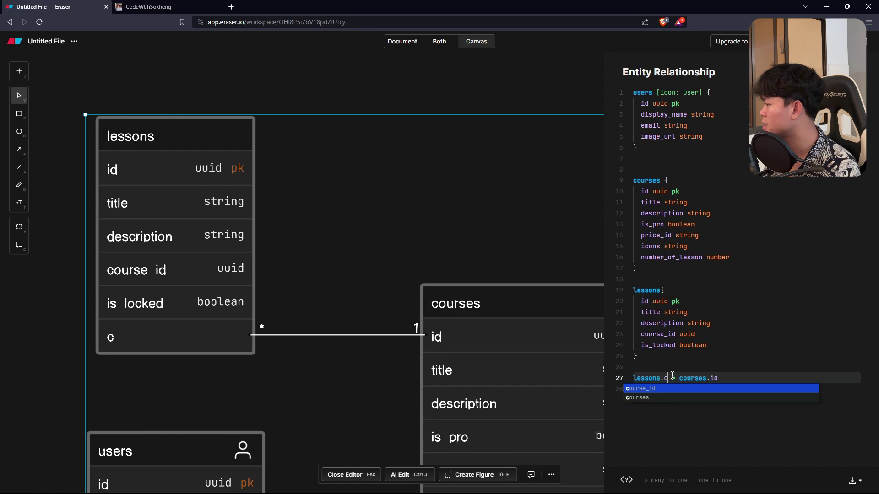
drag(776, 379, 666, 372)
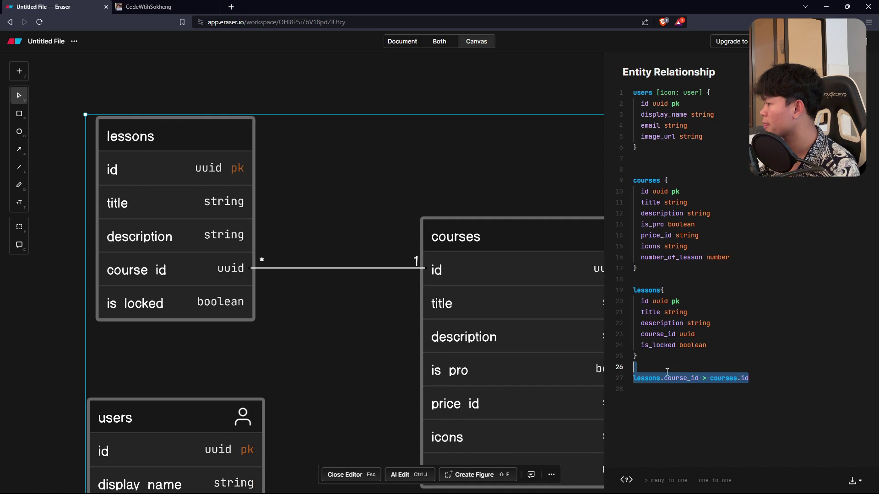
click(713, 369)
Close the diagram's code editor and scale the whole entity relationship diagram down slightly on the canvas.
scroll(304, 233, down, 1)
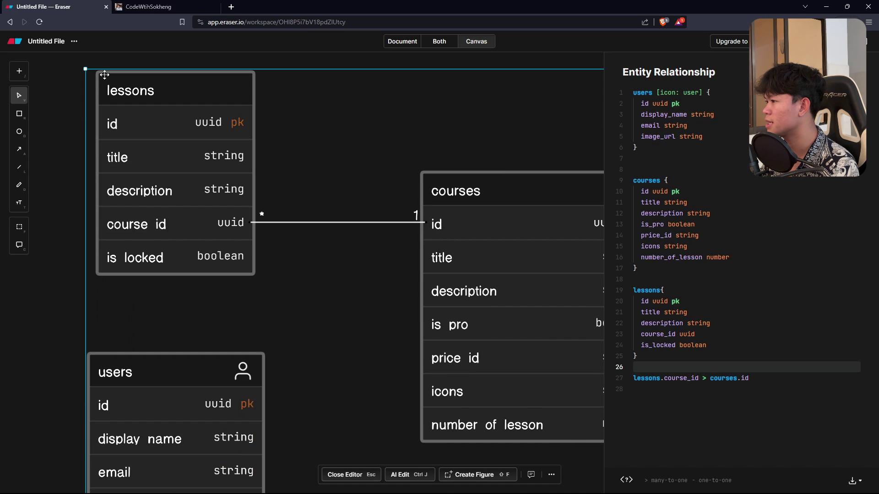
key(Escape)
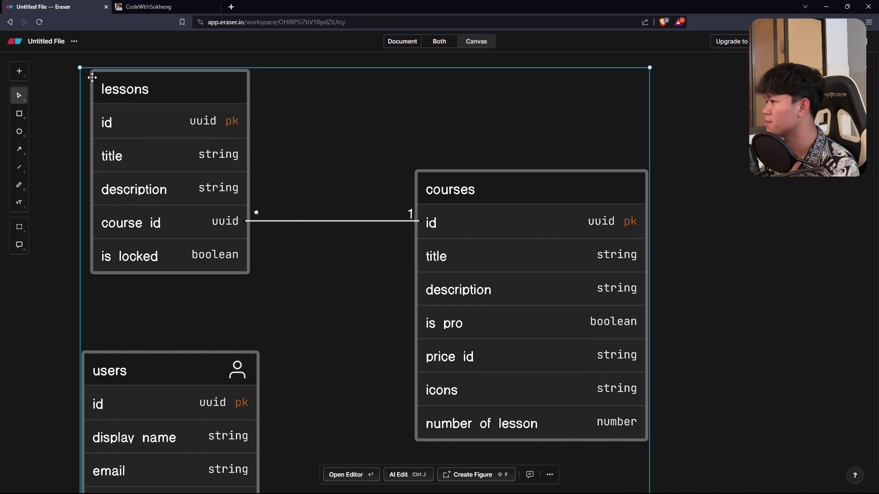
scroll(350, 140, down, 2)
scroll(350, 140, down, 2)
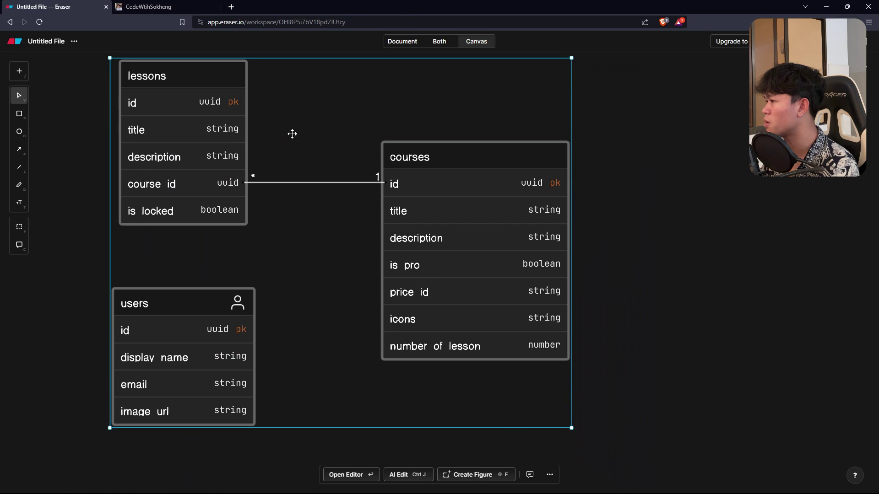
scroll(217, 176, up, 1)
scroll(217, 176, right, 1)
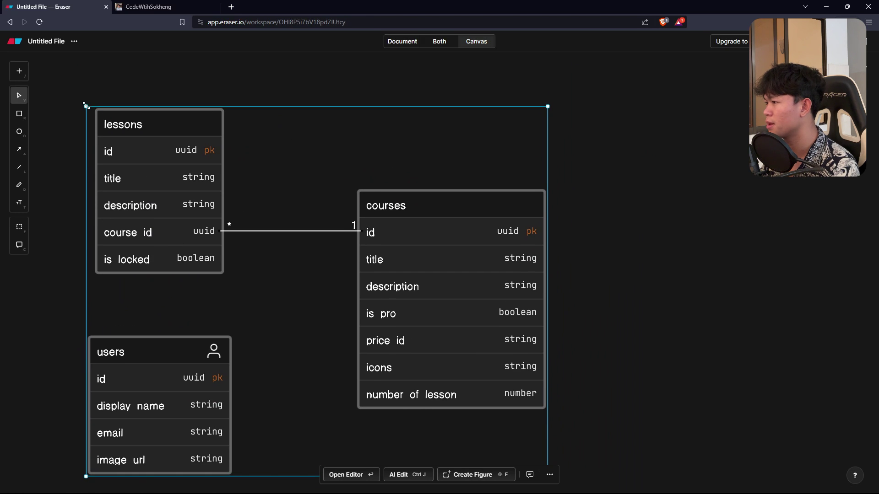
drag(85, 105, 144, 152)
scroll(508, 414, down, 1)
scroll(508, 414, right, 1)
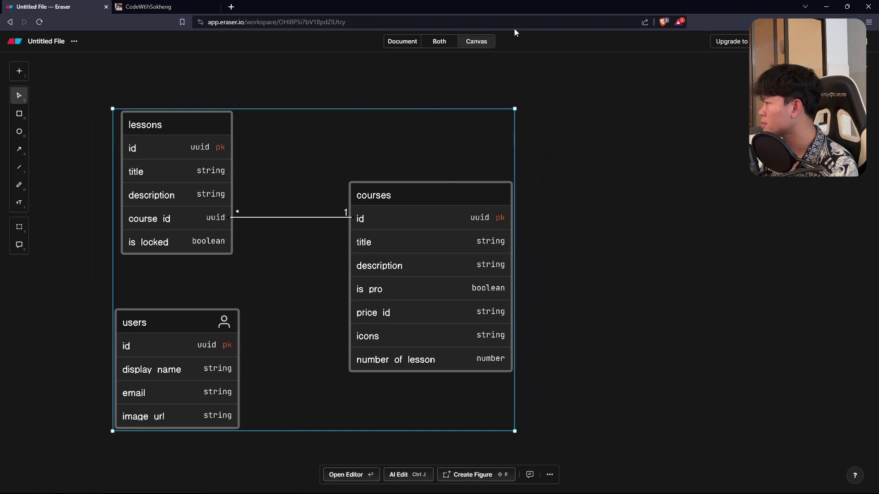
Reopen the diagram code and add an empty lesson_content entity between the lessons entity and the relationship line.
key(Return)
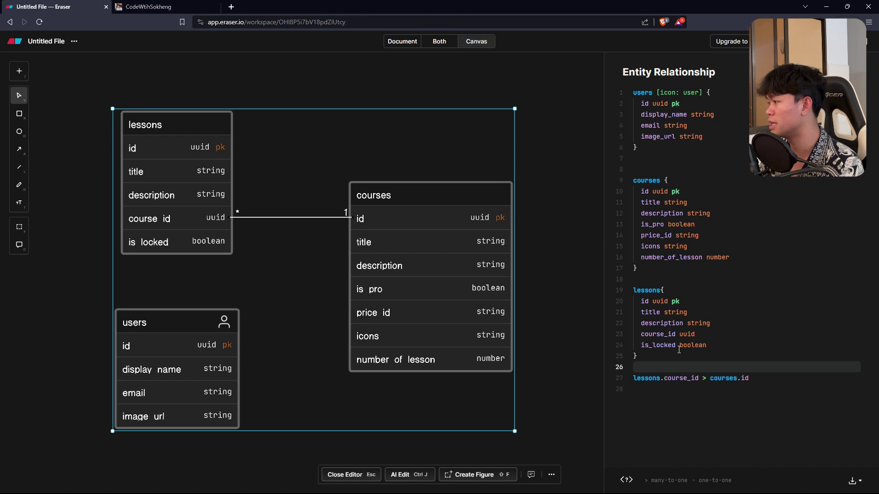
key(Return)
key(Return)
key(Return)
key(Up)
key(Up)
text(l)
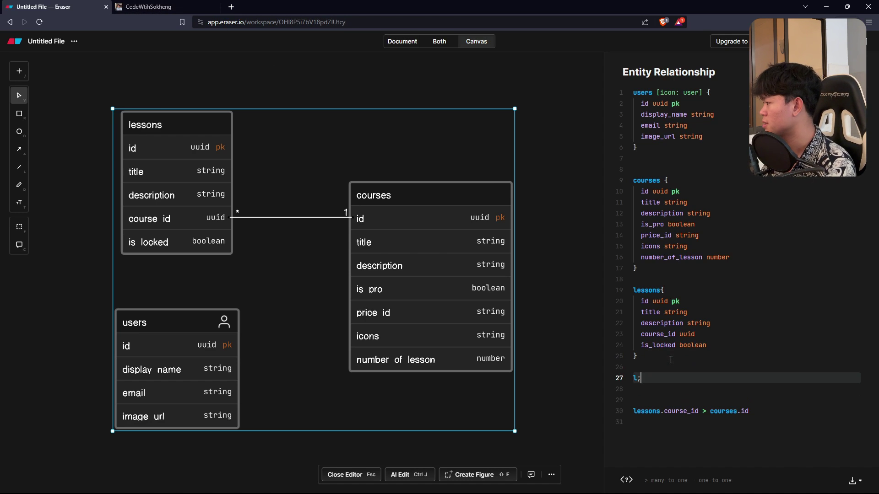
text(esson_c)
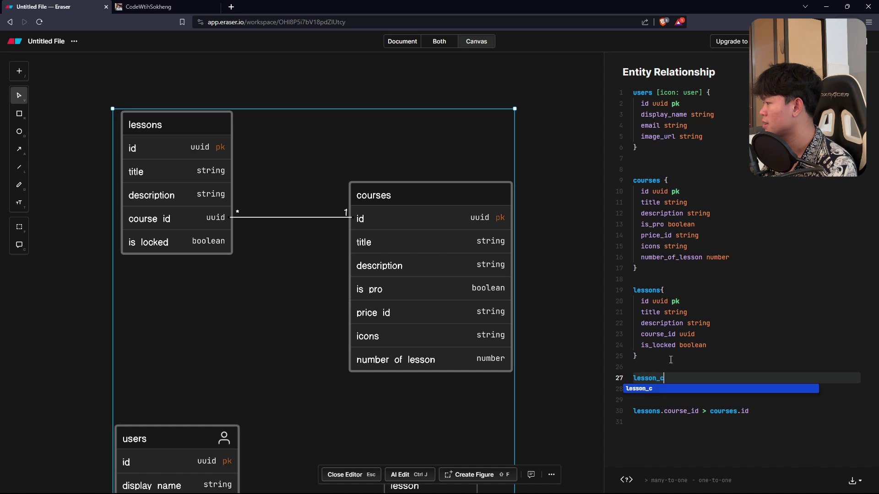
text(ontent)
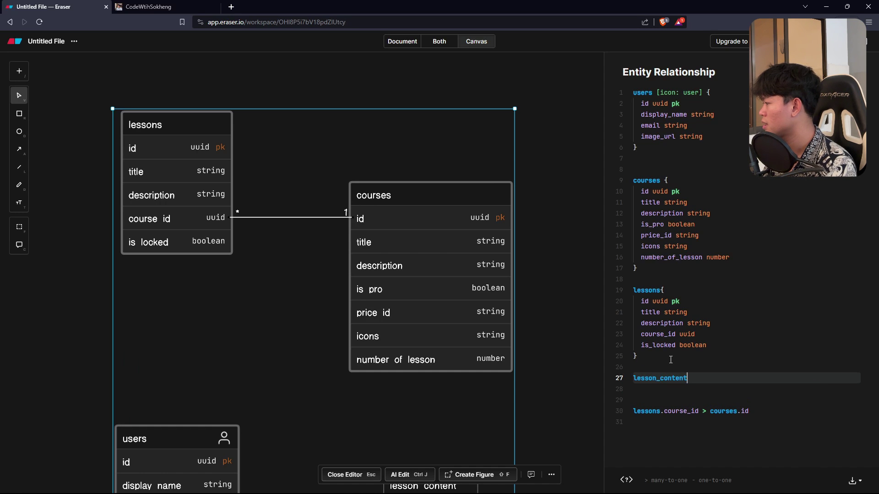
text({)
key(Return)
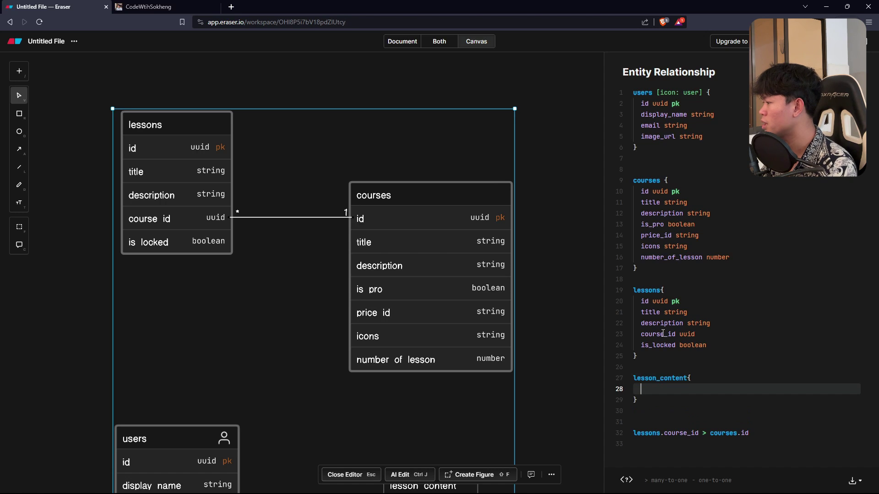
Add a lesson_id field of type uuid as the primary key of the lesson_content entity.
text(lesson)
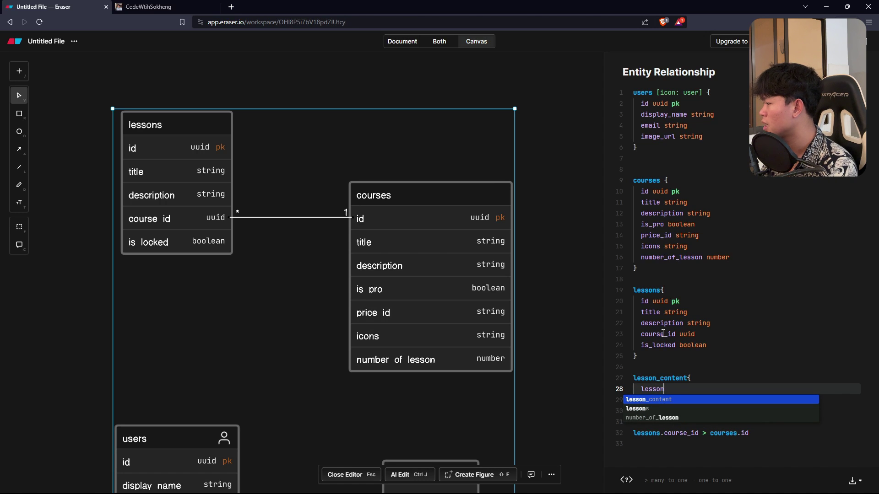
text(_id)
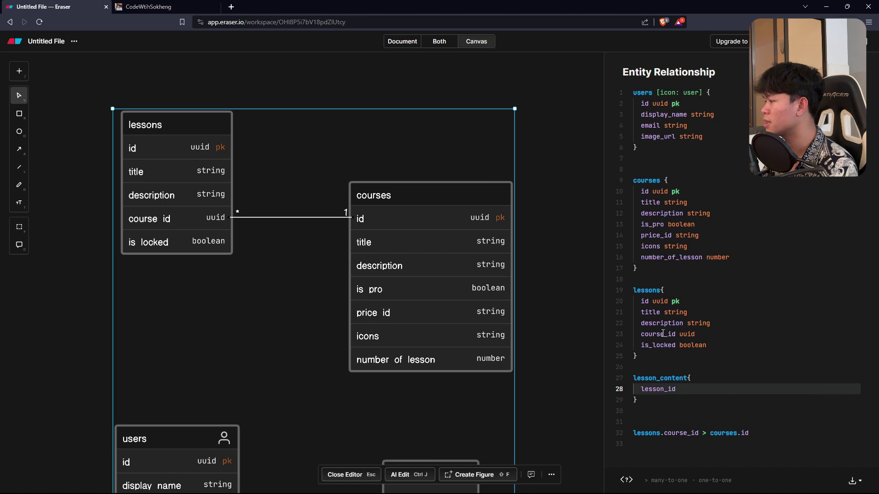
text( ui)
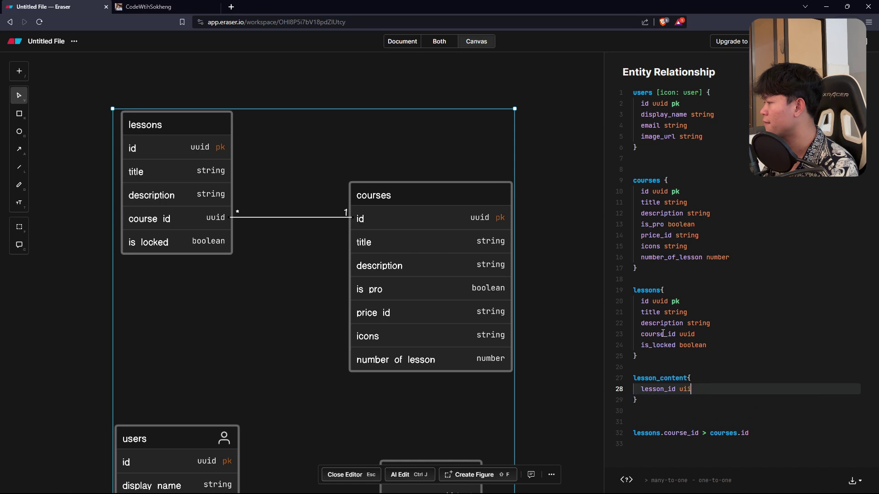
key(BackSpace)
text(id pk)
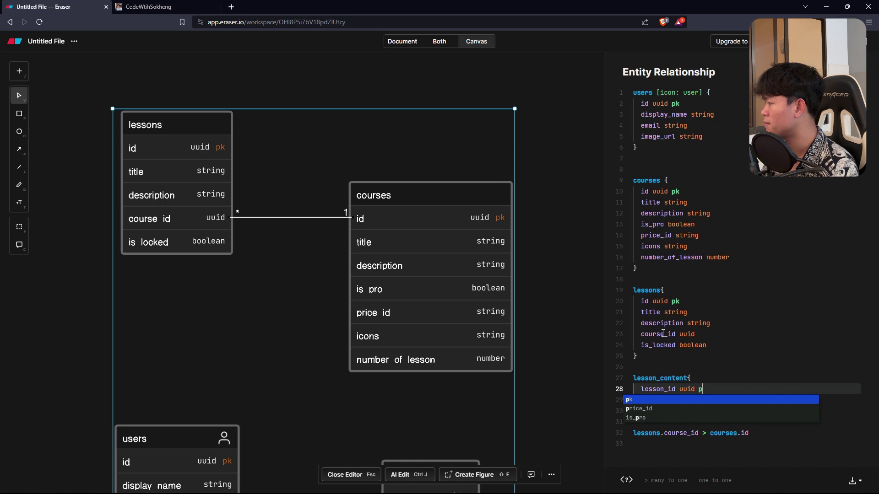
click(677, 356)
drag(639, 356, 633, 290)
Add content and video_url fields of type string to the lesson_content entity below lesson_id.
click(733, 390)
key(Return)
text(c)
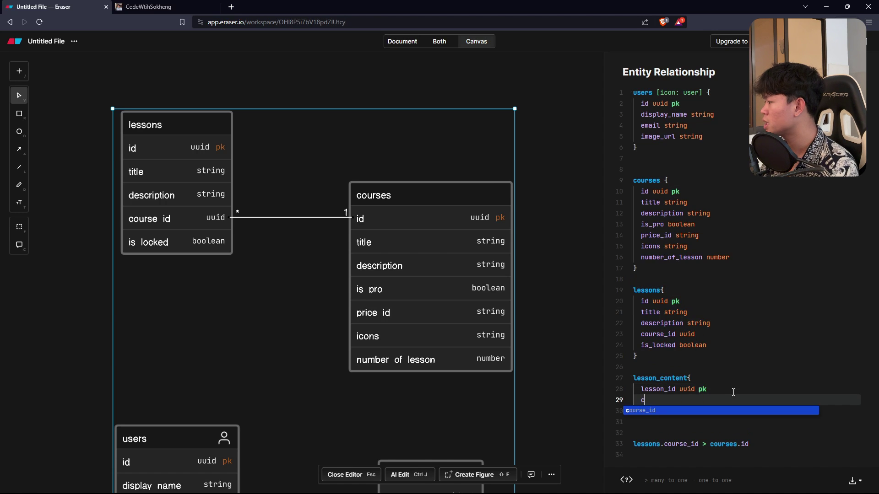
text(ontent)
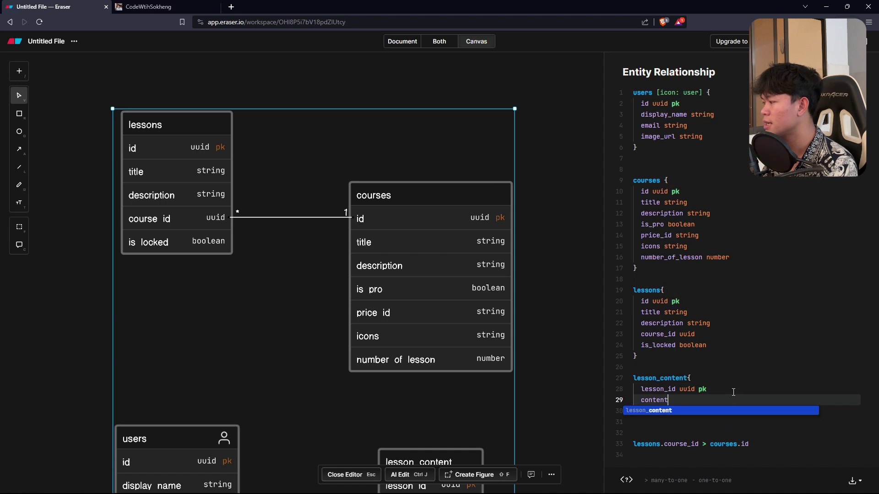
text(:)
text(string)
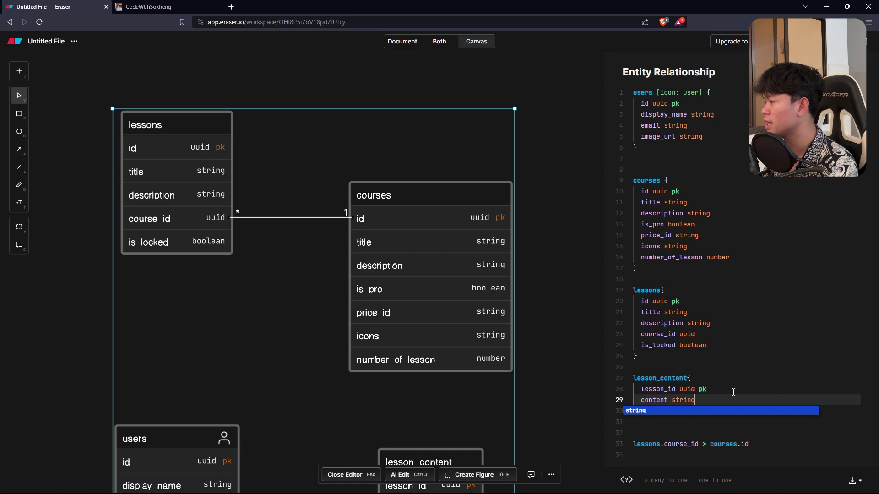
key(Return)
text(video)
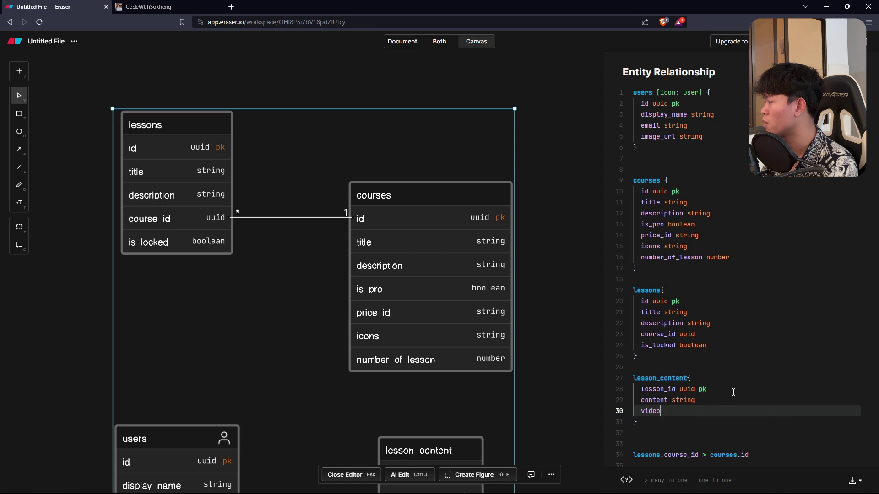
text(_url strin)
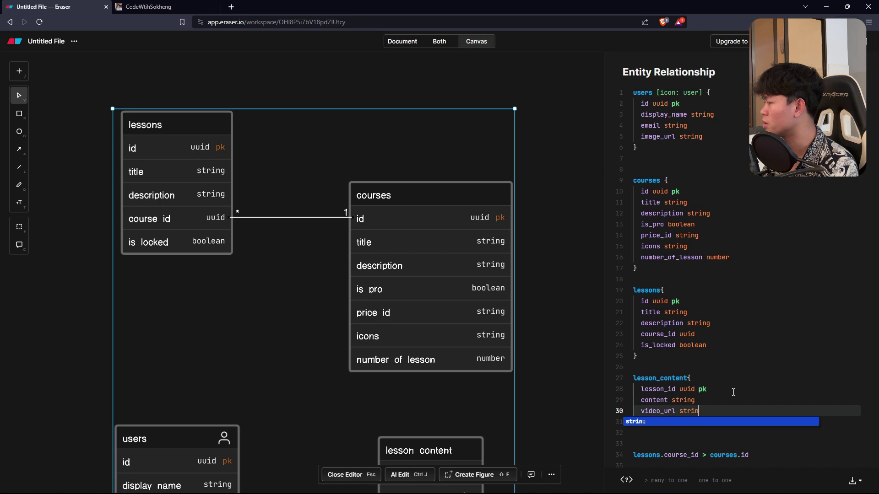
text(g)
click(733, 393)
drag(641, 422, 631, 380)
Add a run of blank lines at the end of the diagram code, below the relationship line.
scroll(696, 381, down, 1)
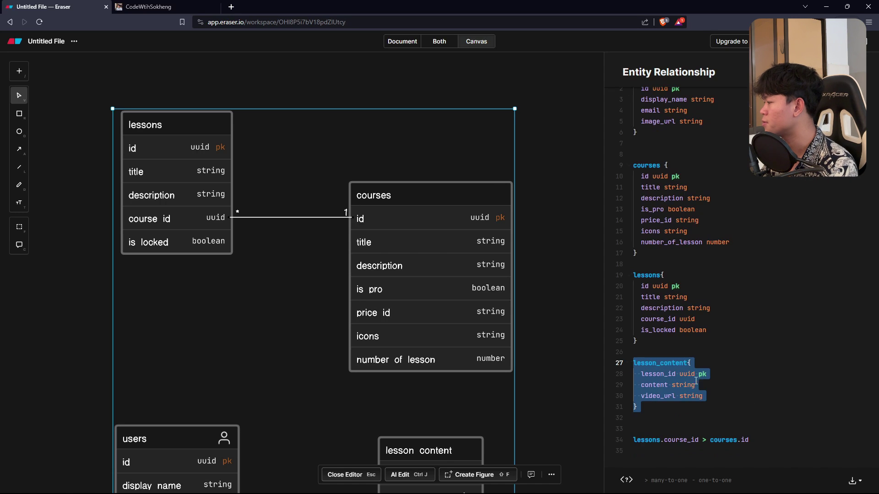
click(661, 438)
key(Down)
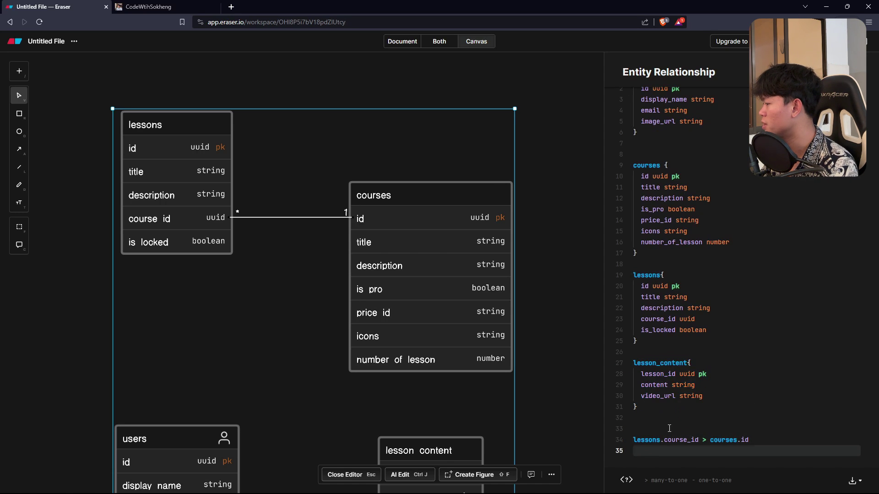
click(670, 428)
click(665, 452)
key(Return)
key(Return)
key(Return)
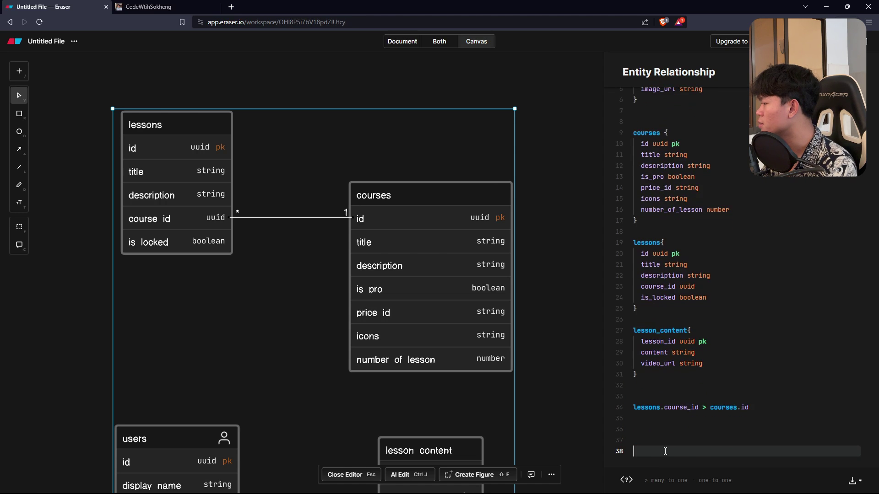
key(Return)
key(Return)
key(Return)
key(Return)
key(Return)
key(Return)
key(Return)
key(Return)
key(Return)
key(Return)
Begin a second relationship line directly below lessons.course_id > courses.id, starting from lesson_content.lesson_id.
click(665, 302)
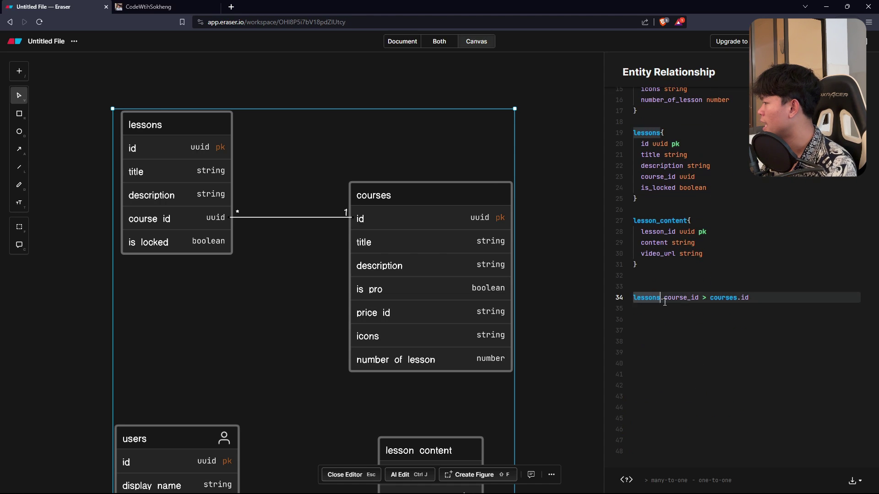
click(657, 310)
text(l)
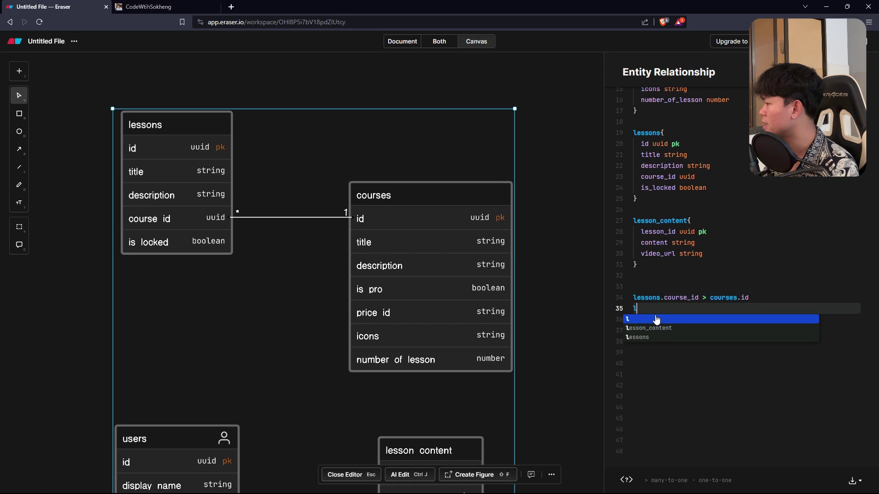
key(Down)
key(Return)
text(.)
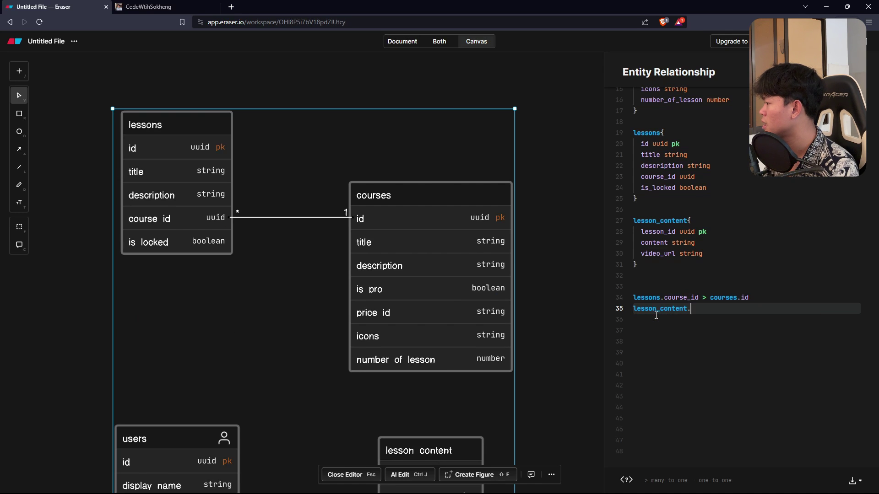
text(le)
key(Down)
key(Return)
Complete the lesson_content.lesson_id relationship as many-to-one (>) to lessons.id.
text(> )
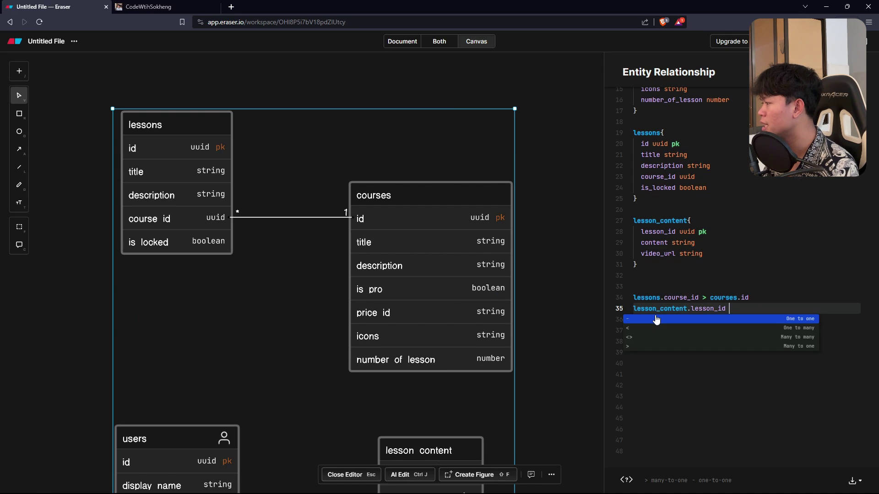
text(lessons..)
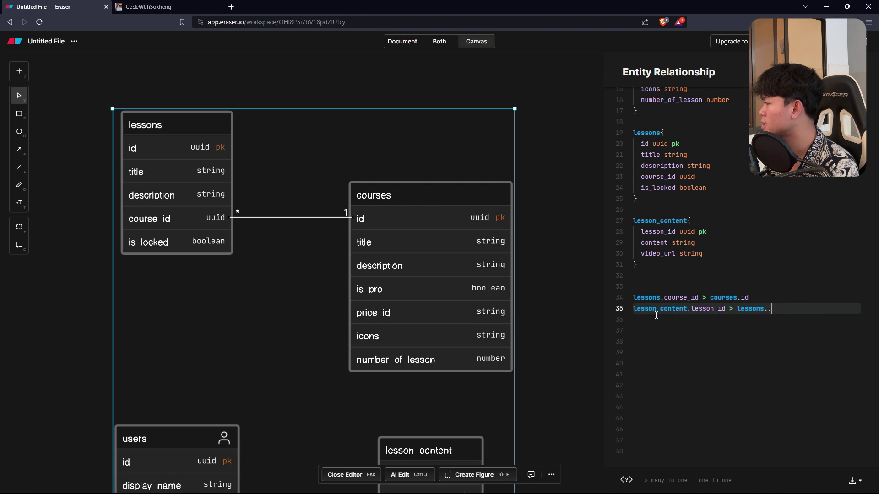
key(BackSpace)
text(id)
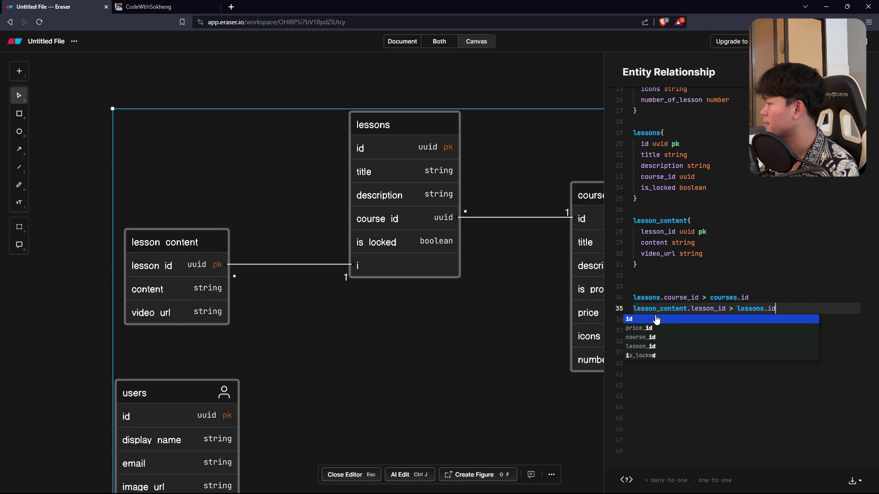
click(793, 263)
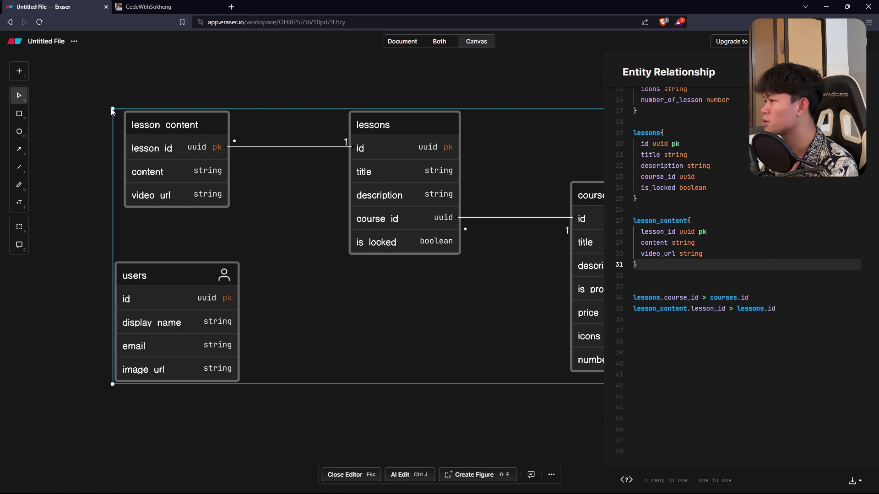
Switch to the course website, open the Basic Command Line lesson, and examine its video, title and description.
drag(334, 232, 237, 188)
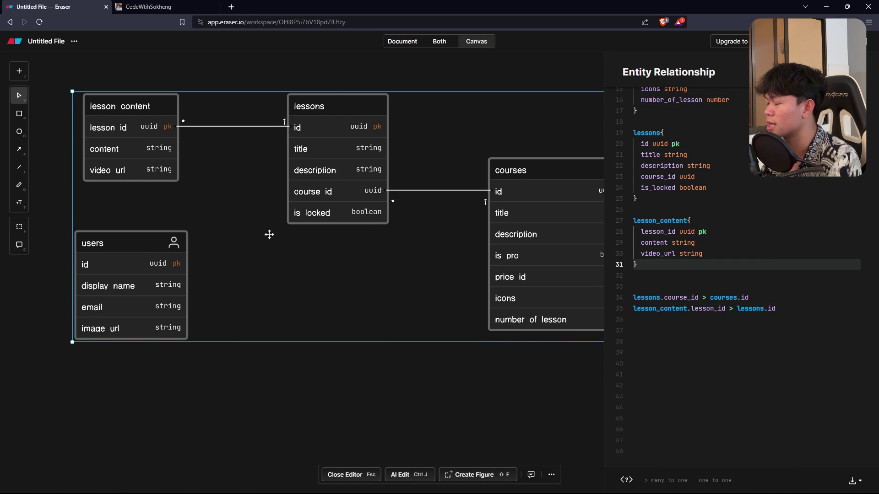
scroll(206, 224, up, 1)
click(150, 7)
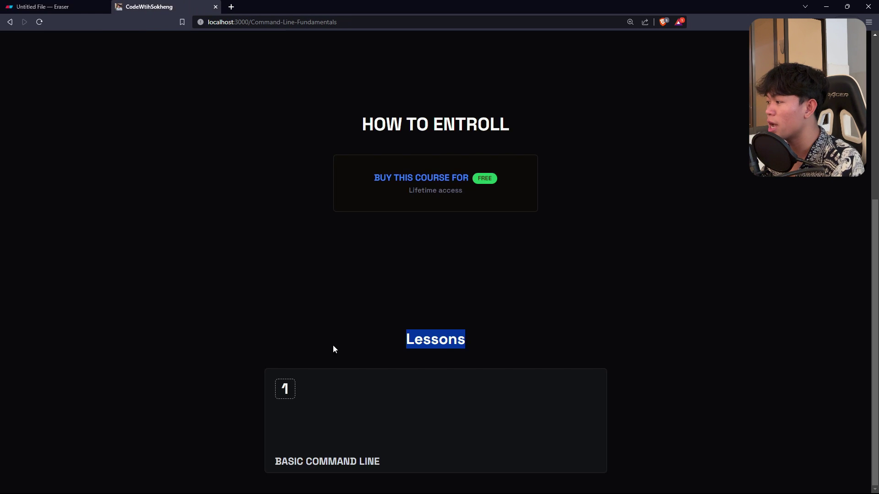
click(324, 414)
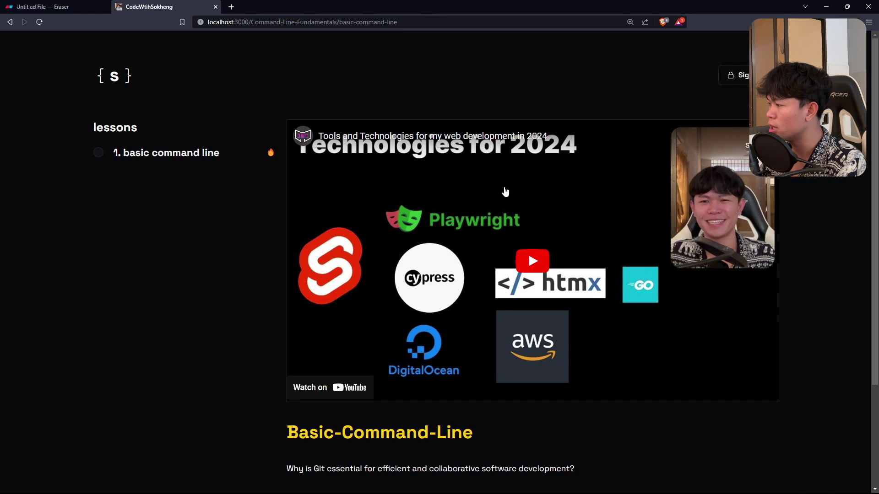
scroll(504, 197, down, 3)
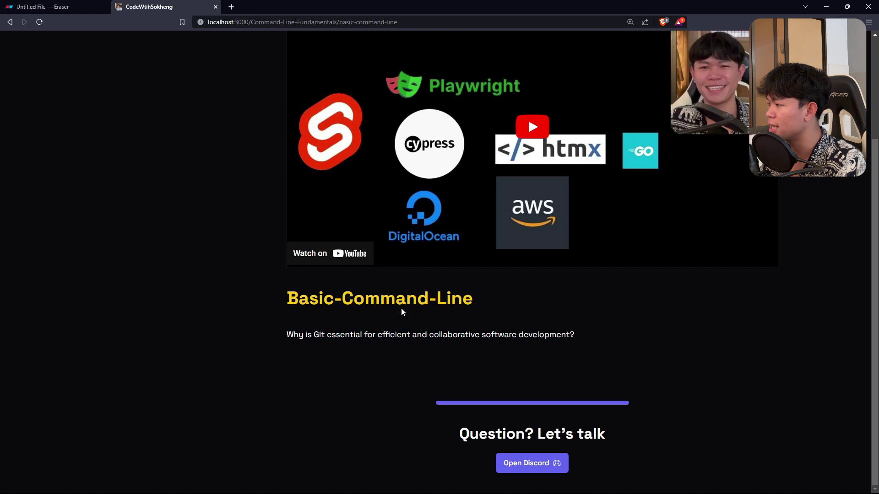
drag(402, 309, 545, 337)
click(667, 338)
key(ctrl+a)
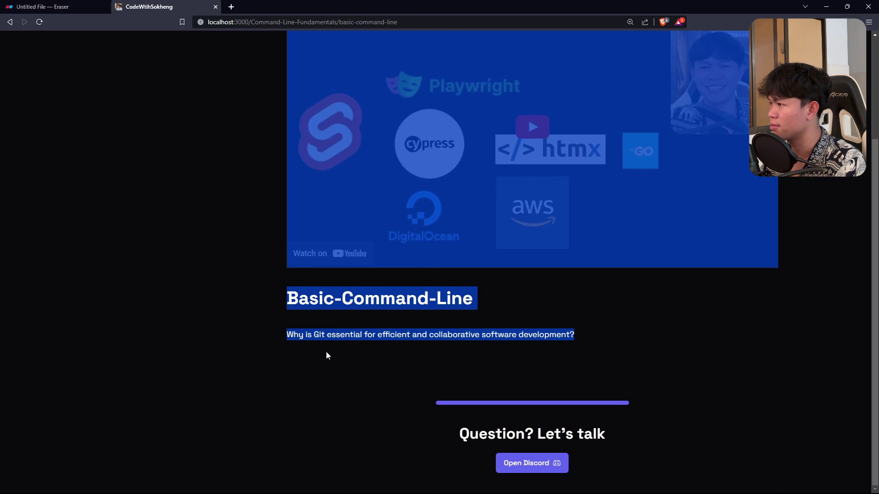
Compare the Eraser diagram's tables with the website's lesson page and course list.
key(ctrl+shift+Tab)
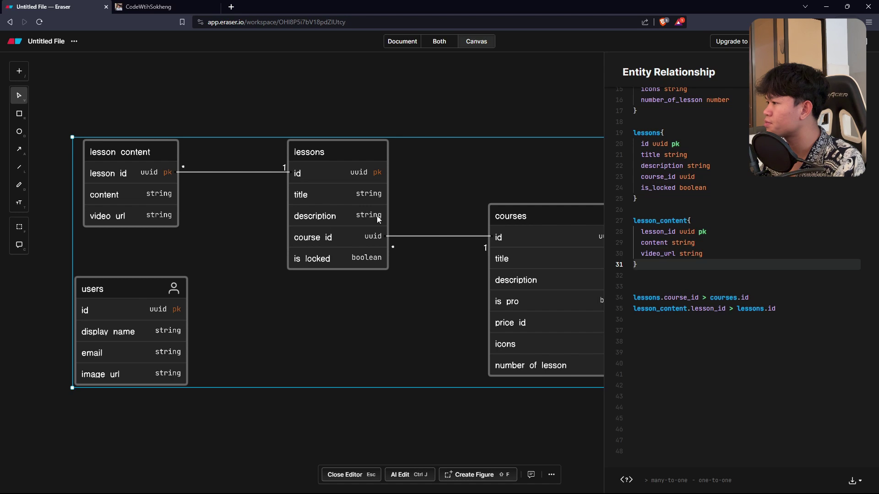
scroll(365, 212, down, 2)
scroll(365, 212, left, 3)
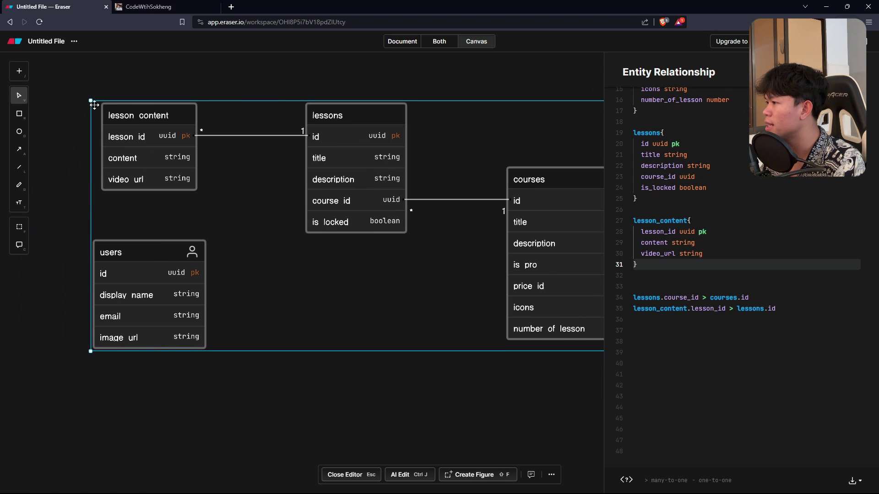
scroll(90, 100, down, 3)
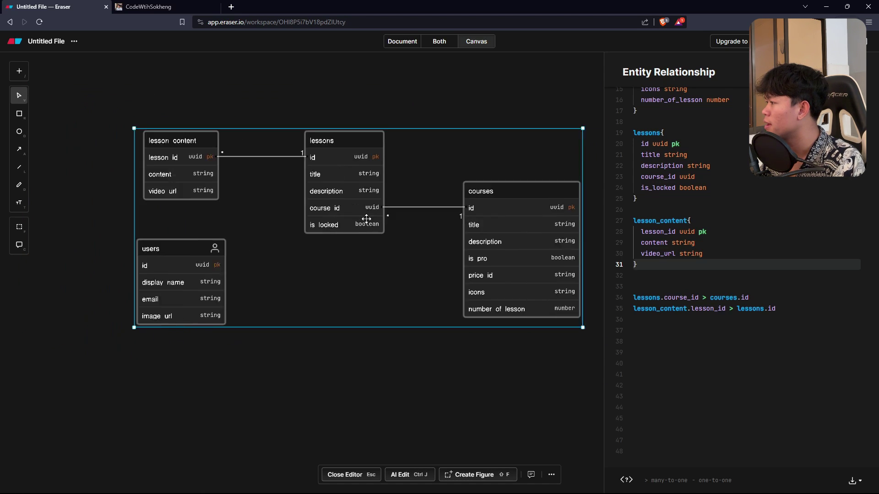
key(ctrl+Tab)
scroll(187, 277, up, 2)
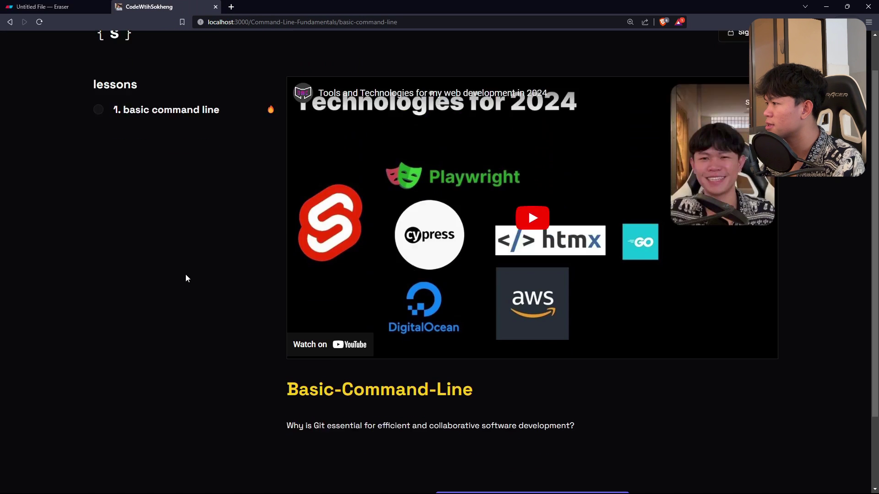
key(alt+Left)
mouse_move(310, 232)
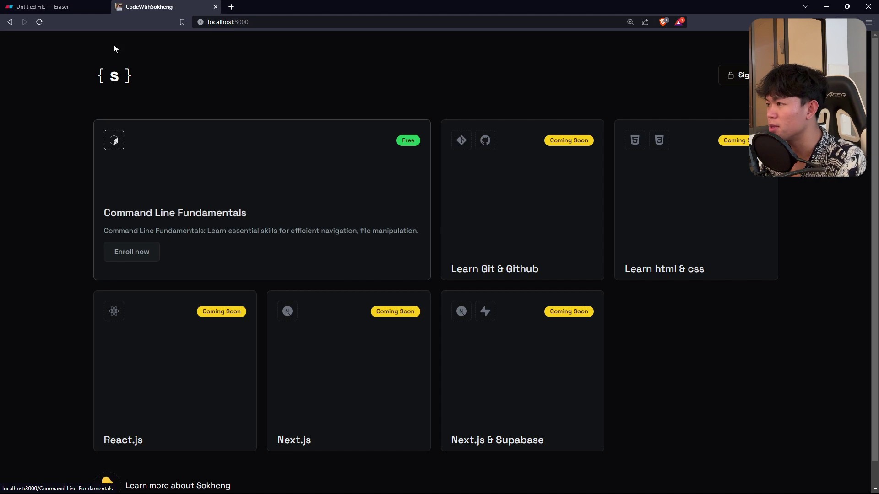
Switch back to the Eraser diagram, reposition the whole figure on the canvas and enlarge it slightly.
click(42, 6)
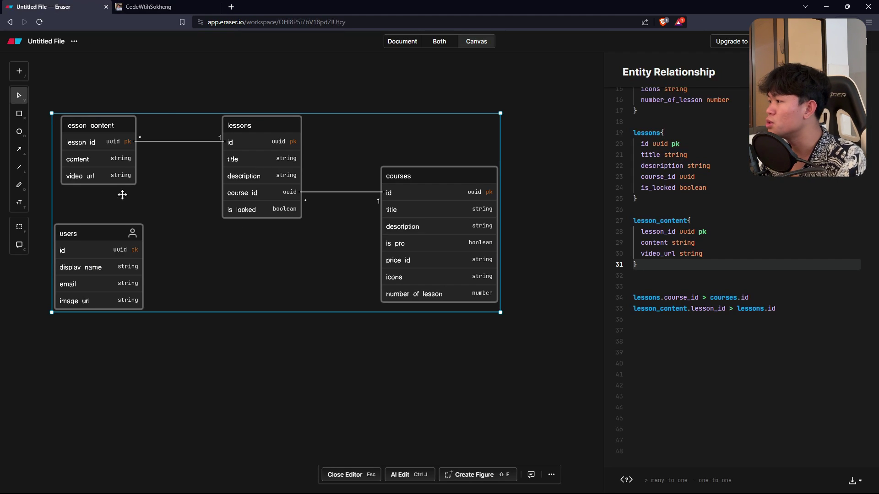
drag(155, 190, 178, 163)
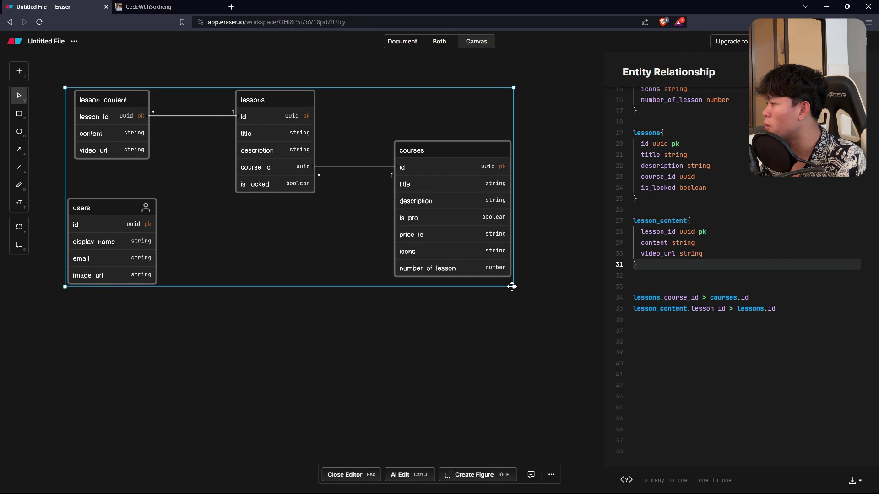
drag(514, 287, 539, 309)
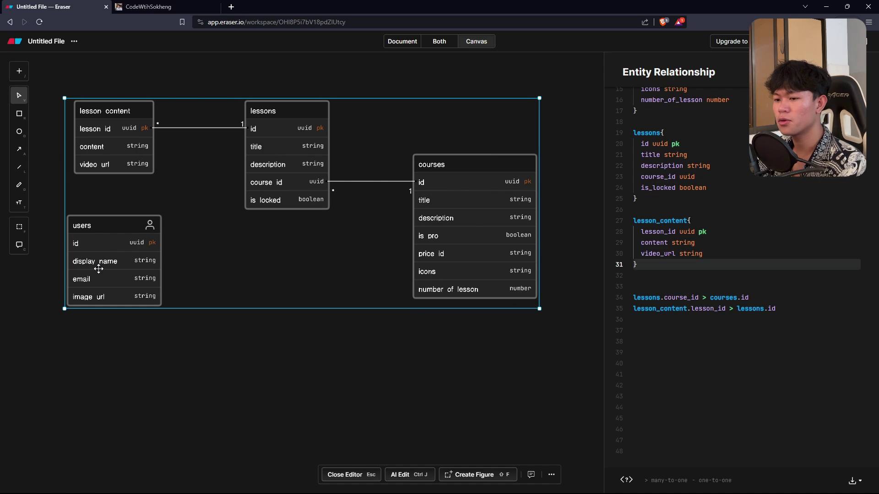
Insert three blank lines in the diagram code between the lesson_content entity and the relationship lines.
key(Return)
key(Return)
key(Return)
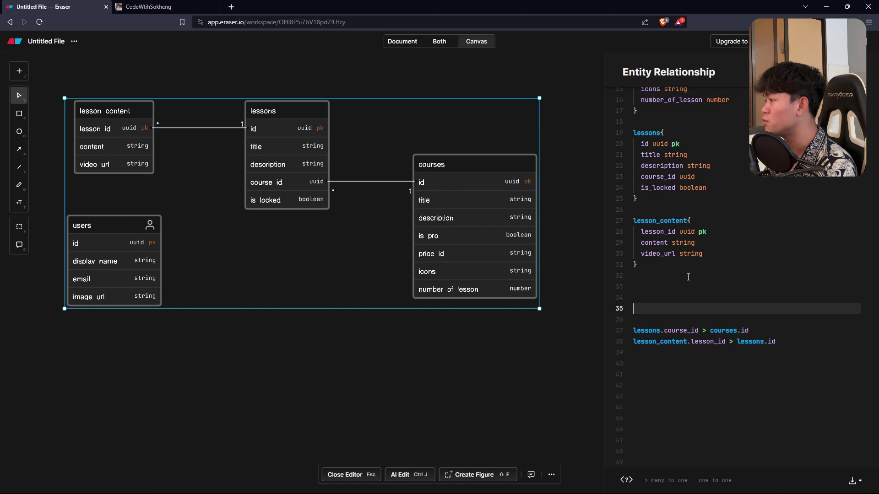
Check the Command Line Fundamentals enrollment section on the course website, and add an empty enroll entity below lesson_content in the Eraser diagram code.
click(152, 6)
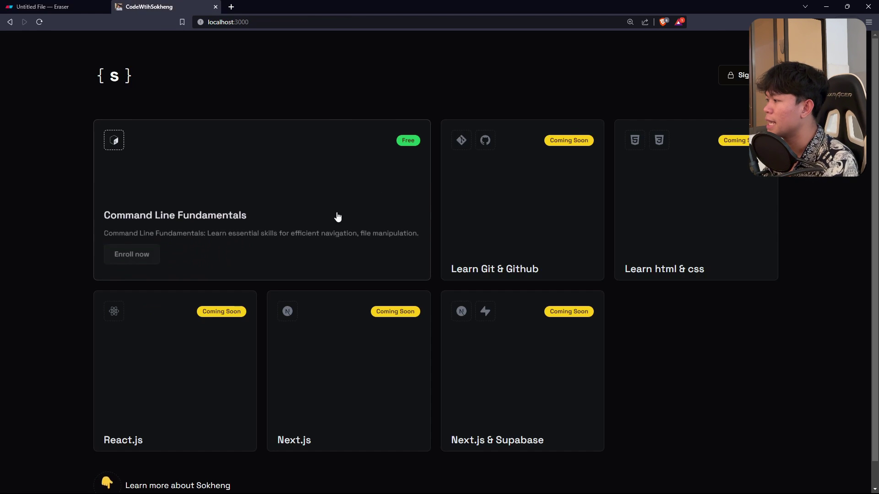
click(234, 234)
scroll(465, 345, down, 5)
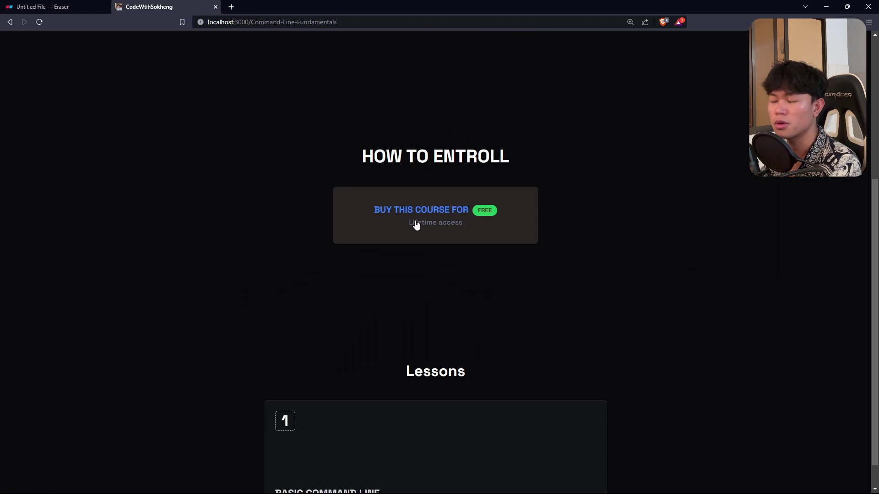
click(45, 7)
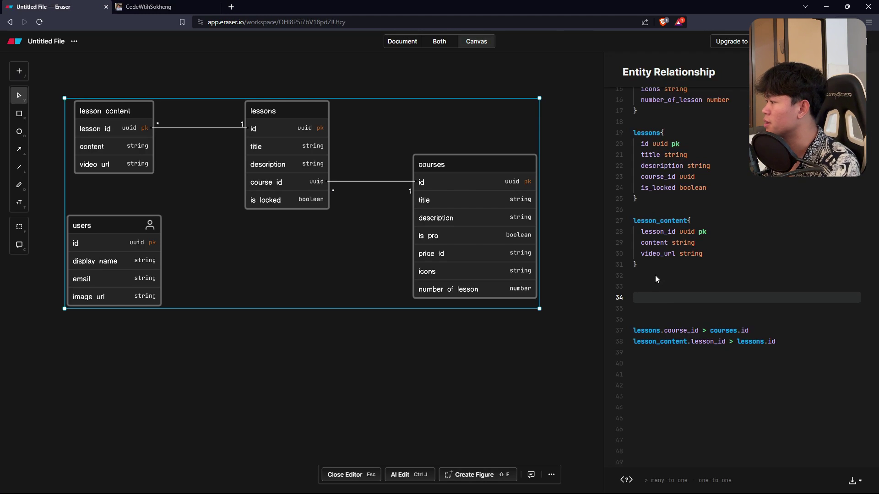
click(650, 297)
text(tr)
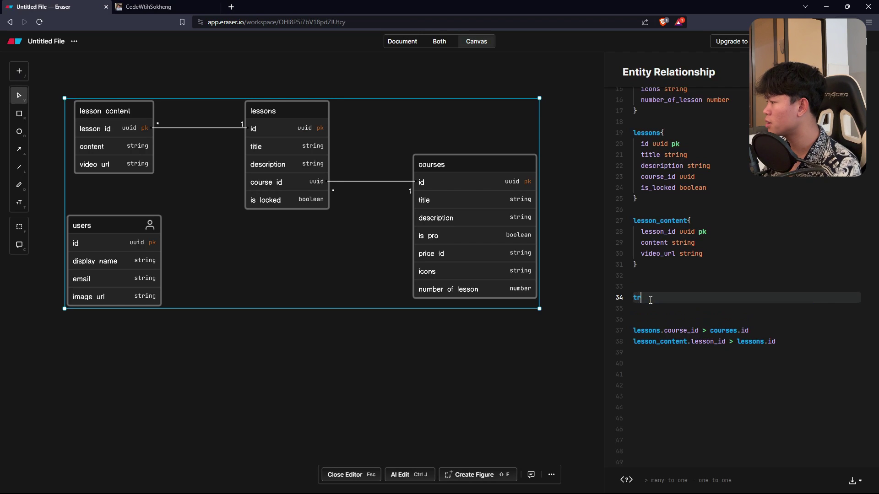
key(BackSpace)
key(BackSpace)
text(enroll{)
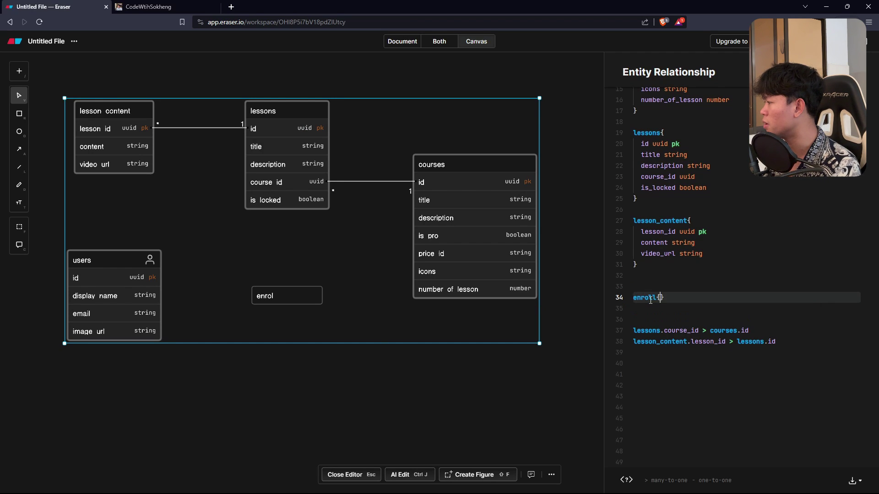
key(Return)
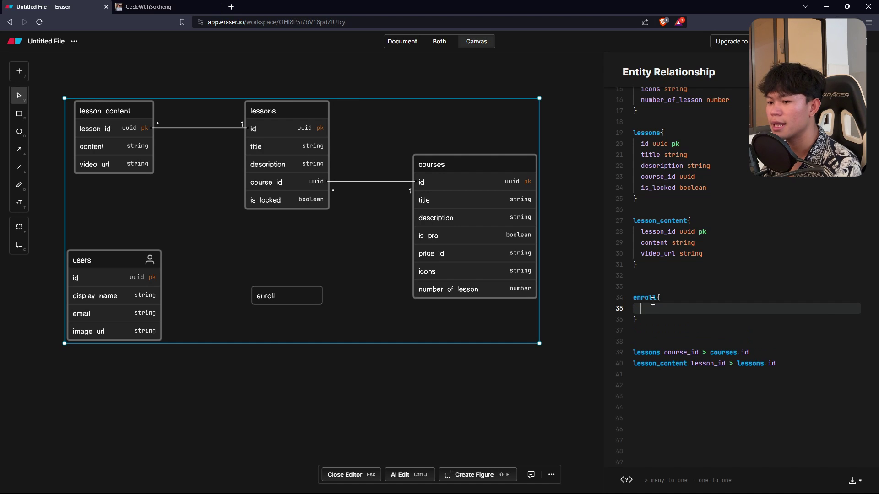
Add an id field of type uuid as the primary key of the enroll entity.
text(id )
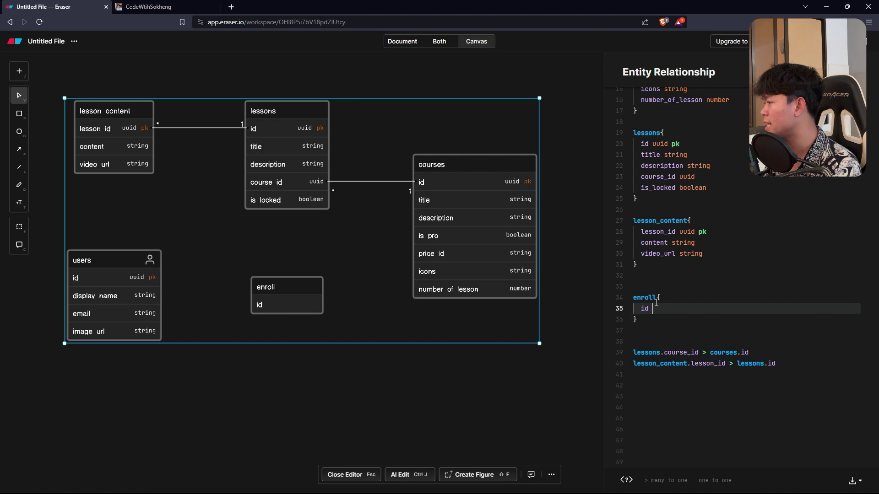
text(uuid pkk)
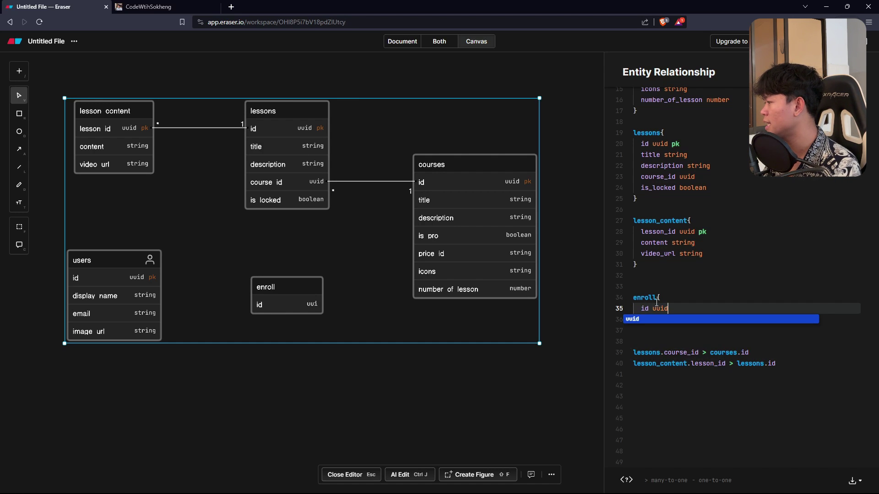
key(BackSpace)
key(Return)
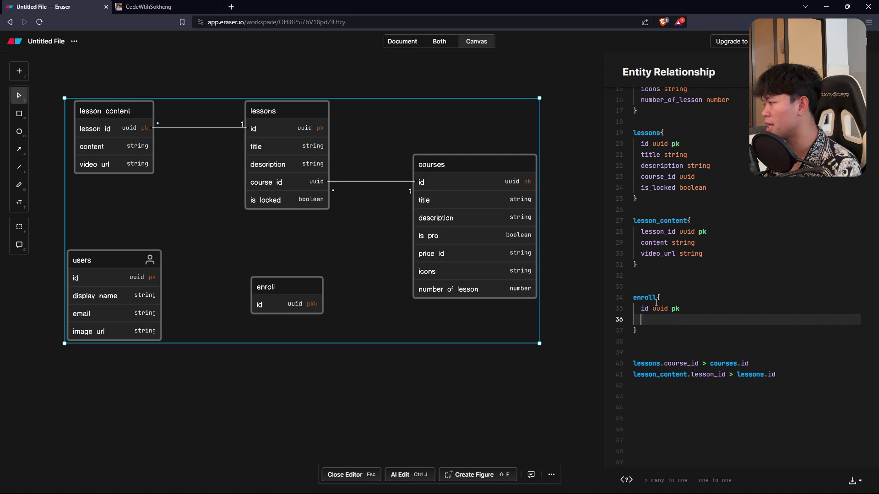
Add course_id and user_id fields of type uuid to the enroll entity below id.
text(cour)
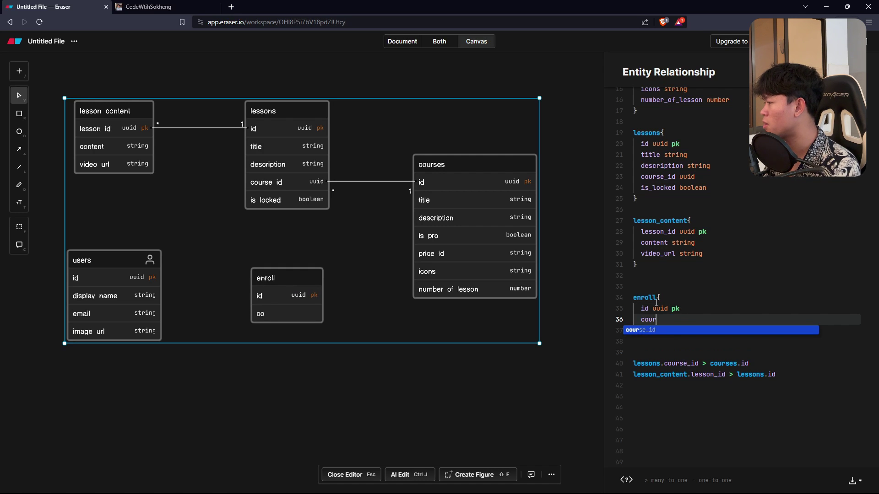
key(Tab)
text(uuid)
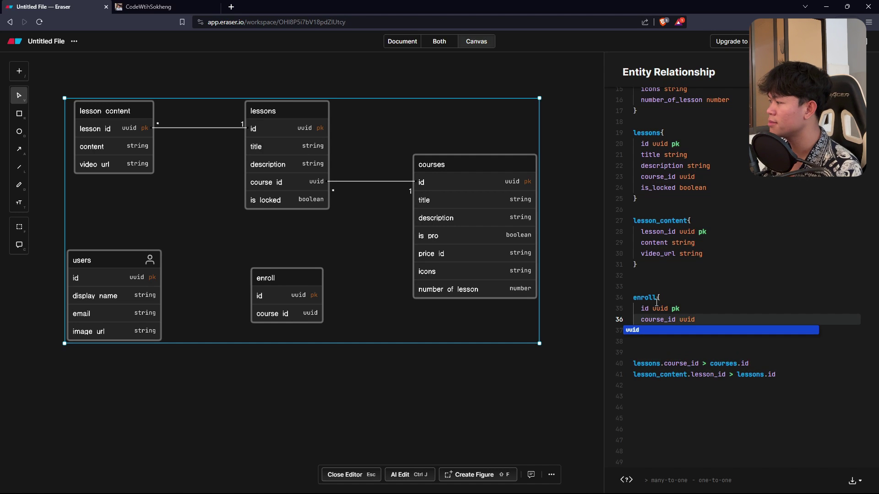
key(Escape)
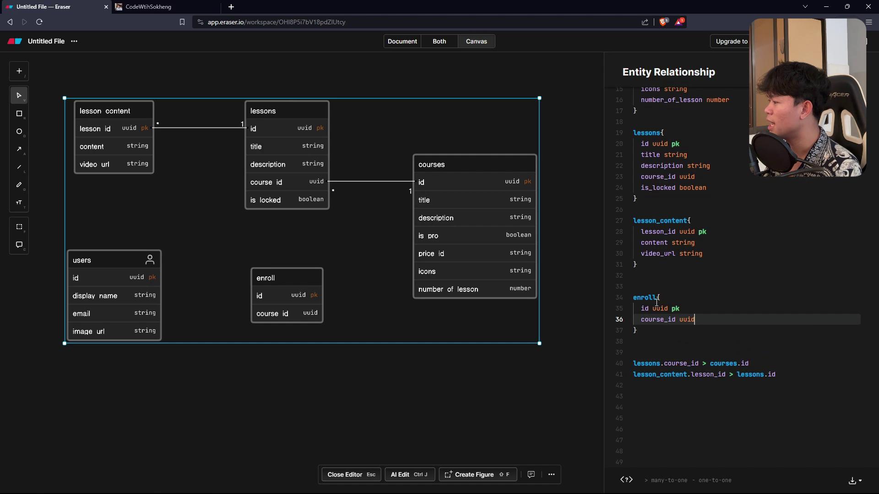
key(Return)
text(user_i)
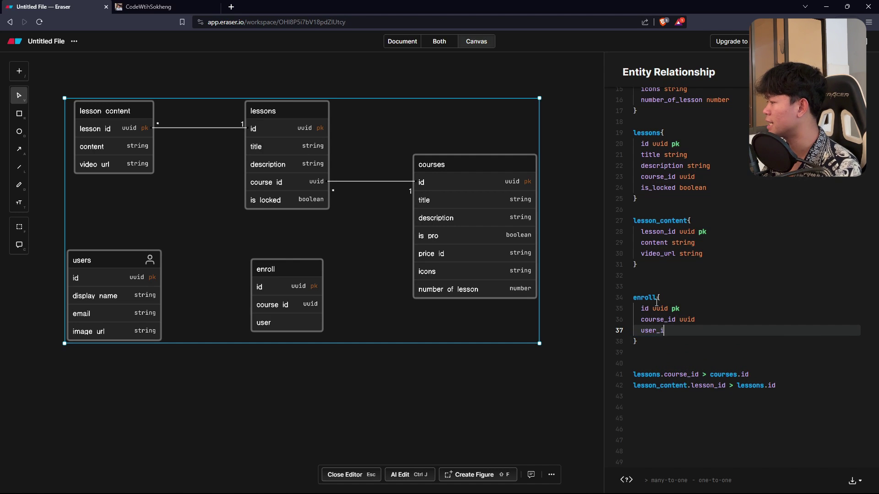
text(d uuid)
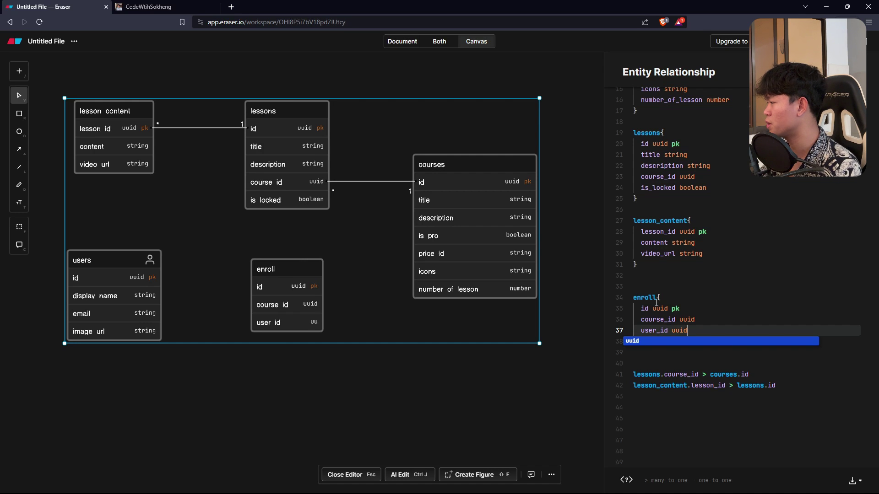
Add a many-to-one relationship from enroll.course_id to courses.id, separated by a blank line below the existing relationship lines.
click(727, 283)
drag(661, 343, 633, 298)
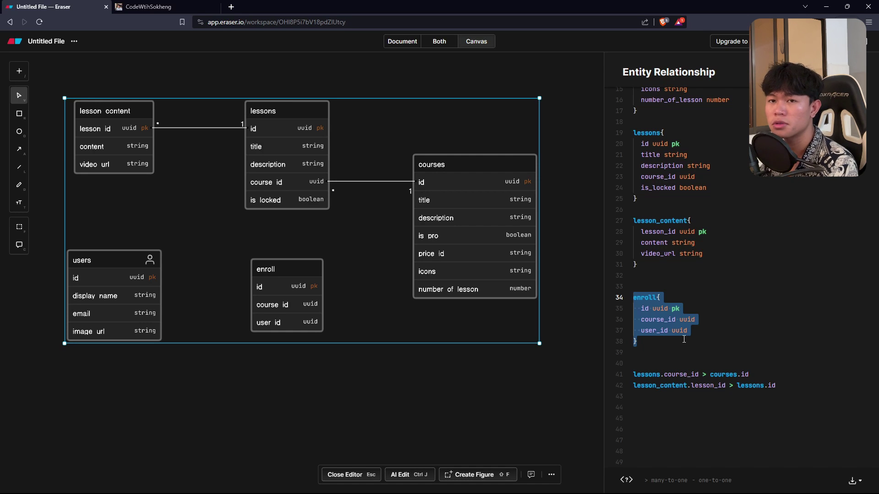
scroll(684, 348, down, 2)
drag(785, 329, 788, 335)
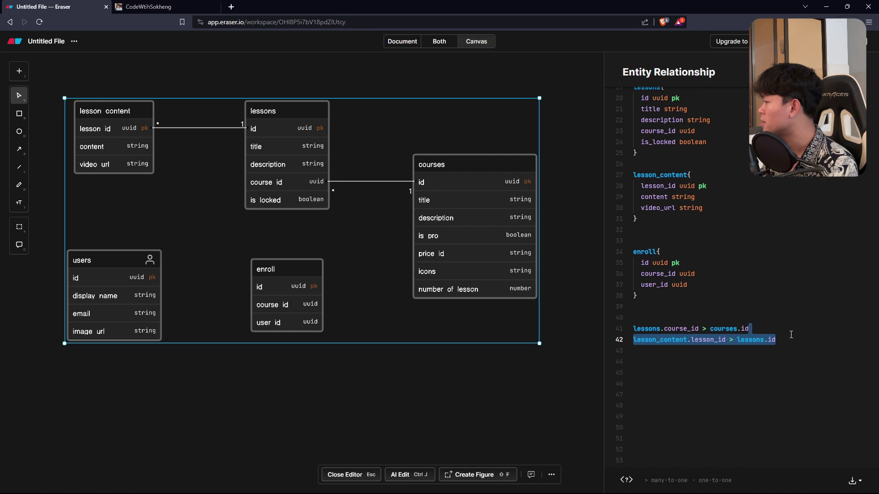
click(791, 335)
key(Return)
key(Return)
text(e)
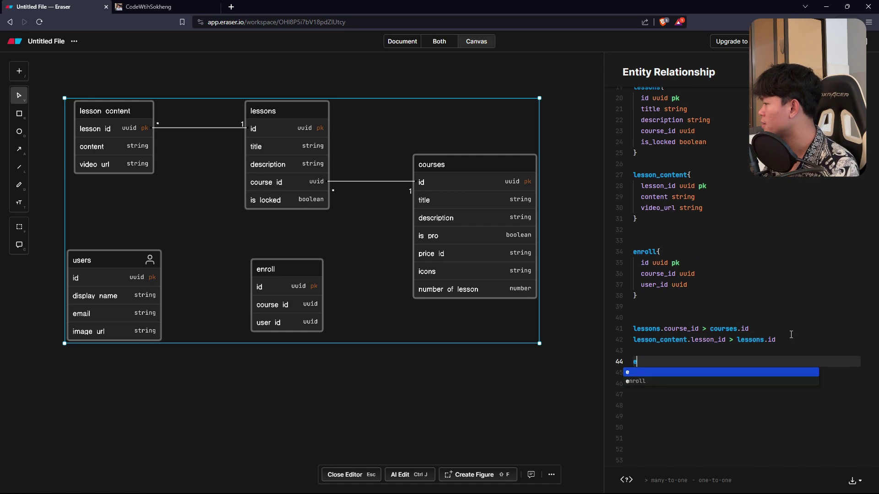
text(nroll.course_id )
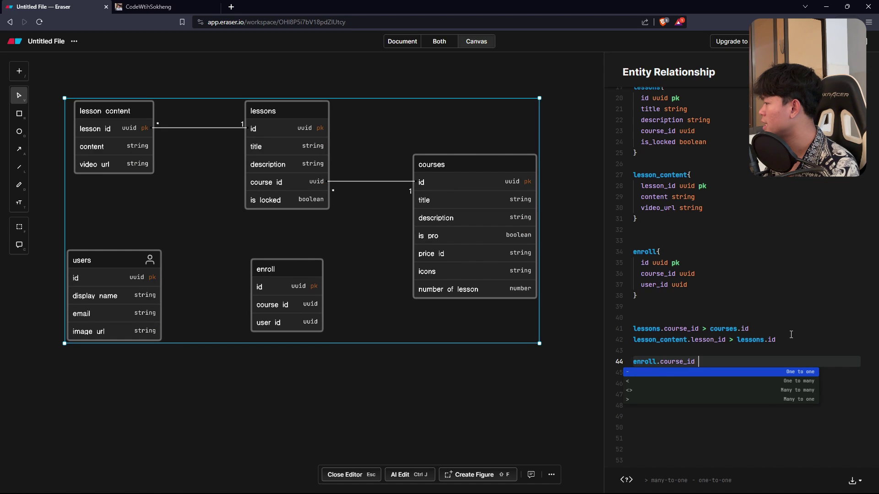
text(> c)
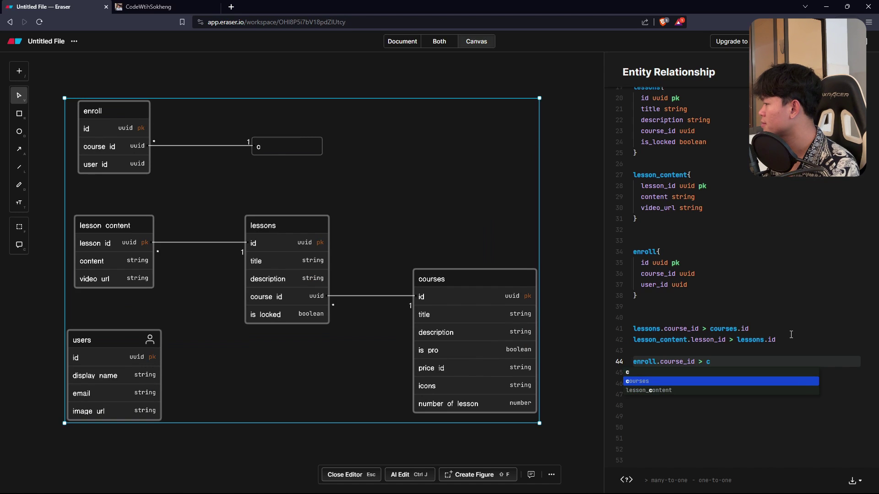
text(ourses.id)
key(Return)
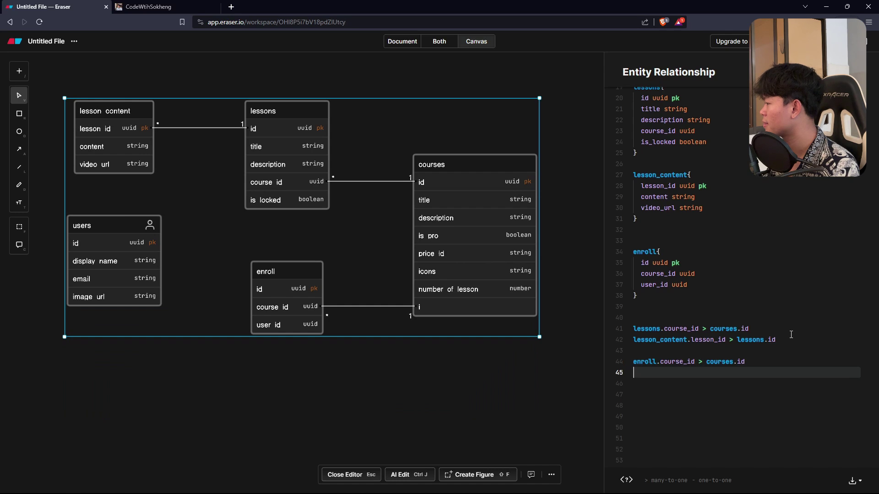
Add a many-to-one relationship from enroll.user_id to users.id on the line below.
text(enroll.)
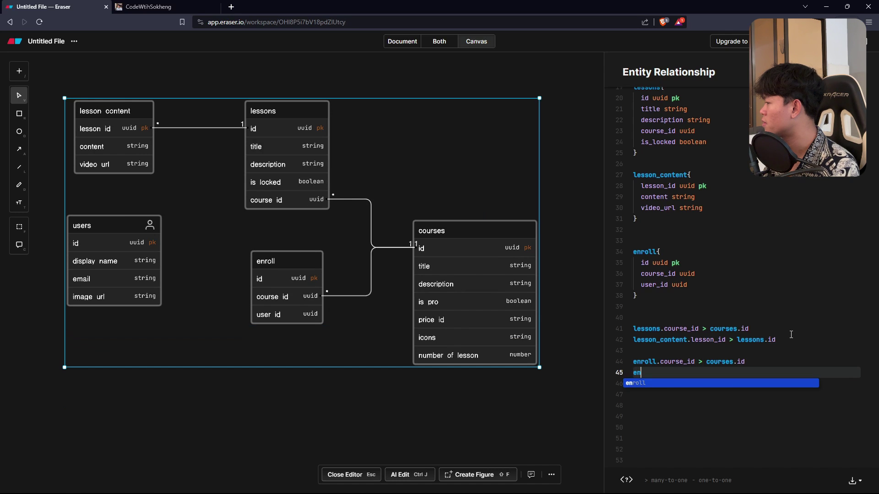
key(Down)
key(Down)
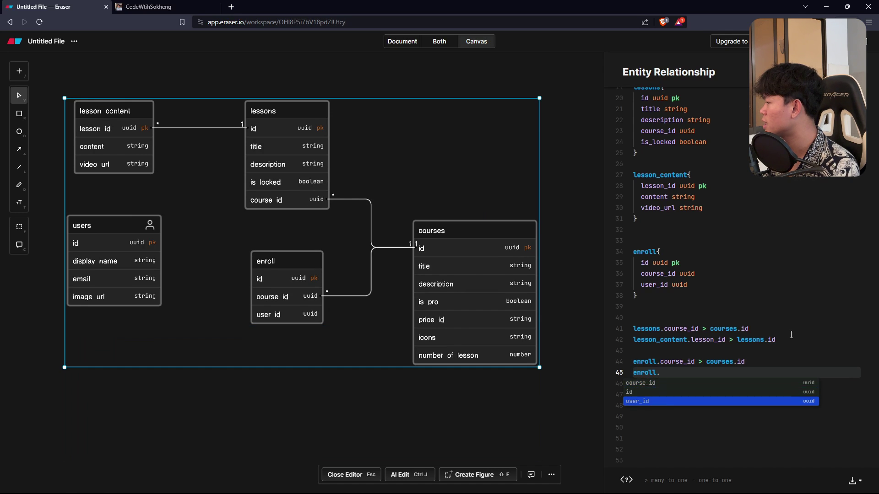
key(Return)
text(> users.)
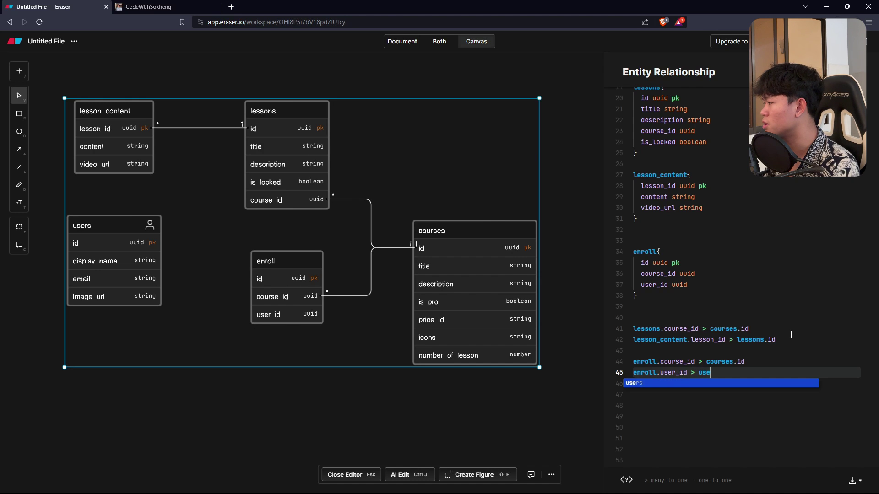
key(Down)
key(Return)
key(Return)
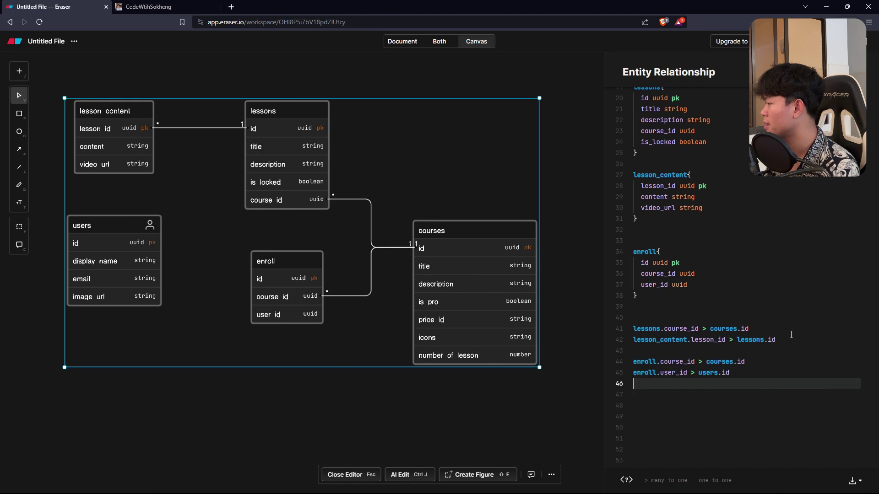
Review the enroll relationships on the diagram canvas, and check the basic command line lesson page on the course website.
scroll(224, 292, down, 3)
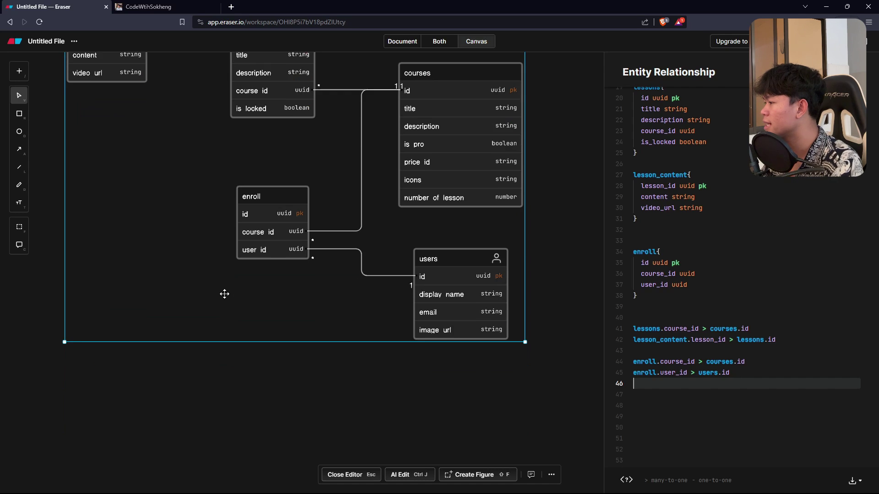
scroll(221, 274, up, 2)
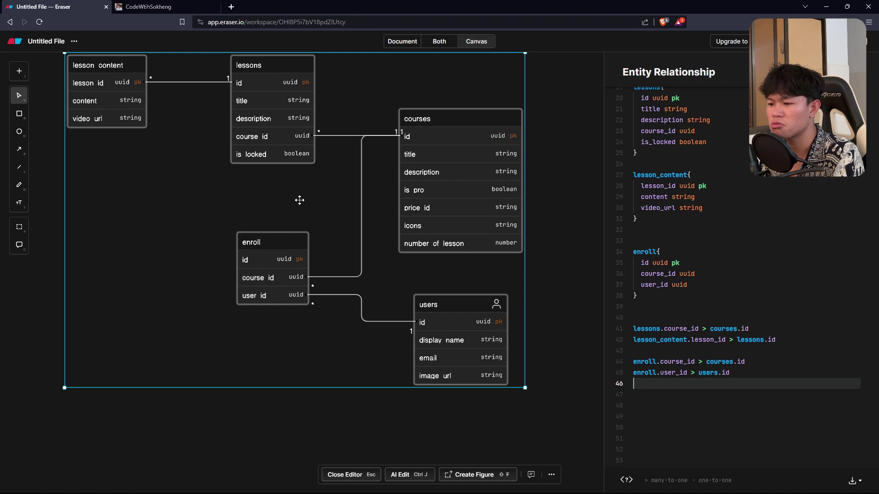
scroll(304, 194, down, 1)
scroll(306, 190, up, 2)
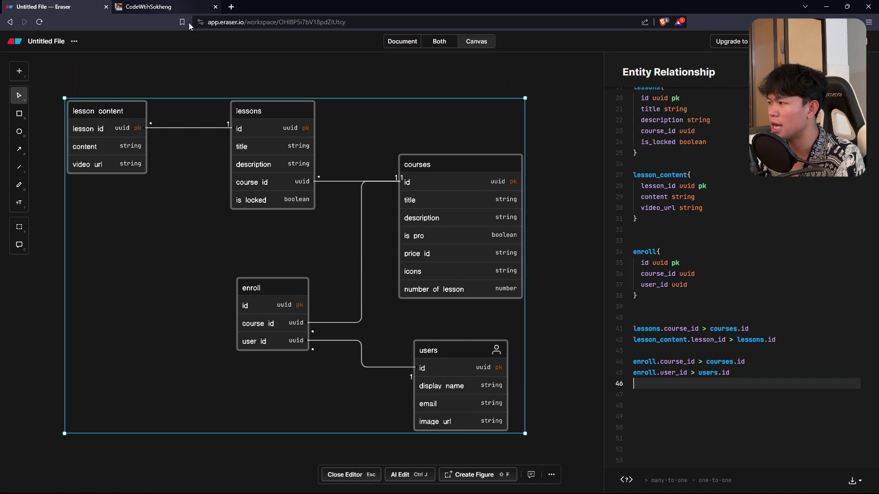
click(174, 7)
scroll(327, 339, down, 1)
click(387, 393)
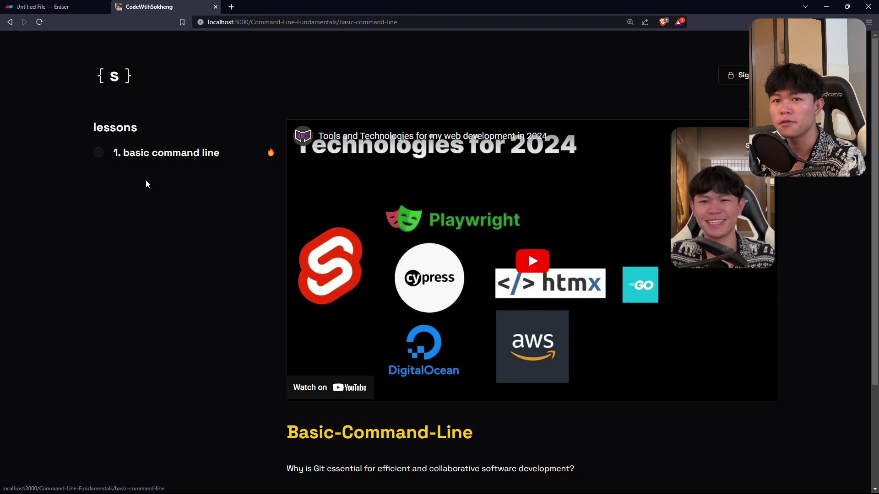
click(37, 8)
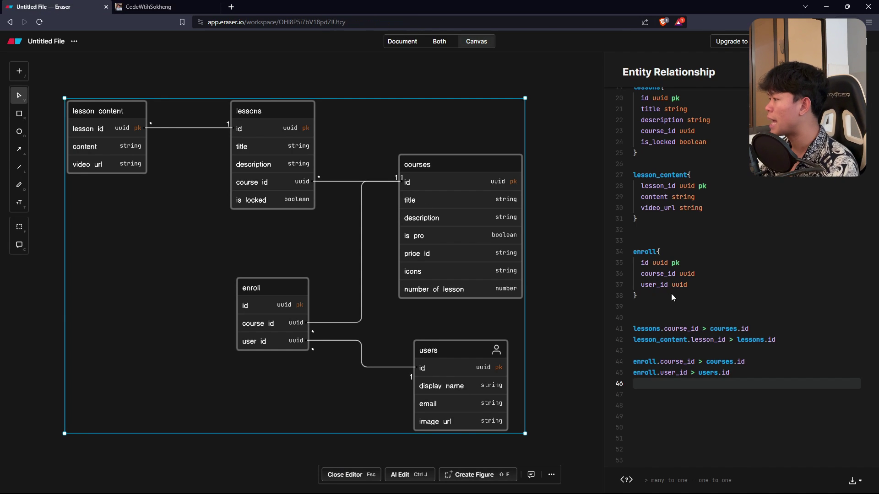
Insert blank lines below the enroll entity and paste a copy of the whole enroll entity there.
scroll(678, 293, down, 2)
click(669, 235)
key(Return)
key(Return)
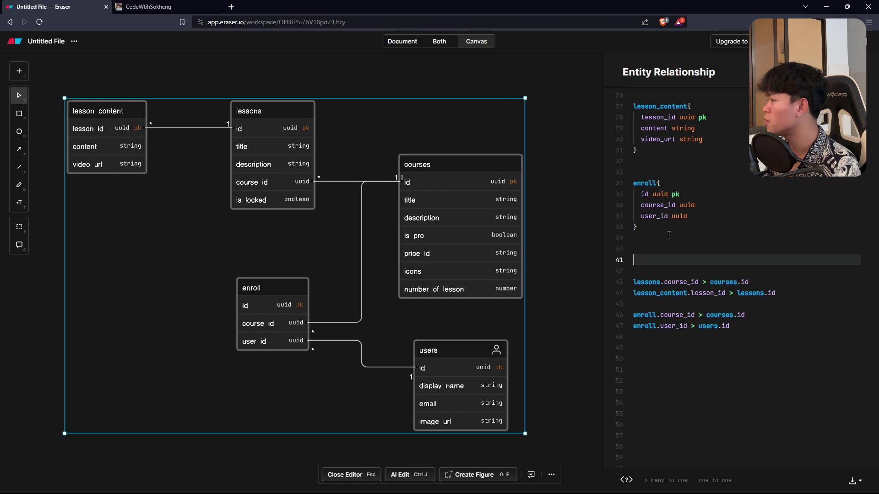
click(668, 235)
drag(641, 224, 626, 182)
key(ctrl+c)
click(663, 245)
key(ctrl+v)
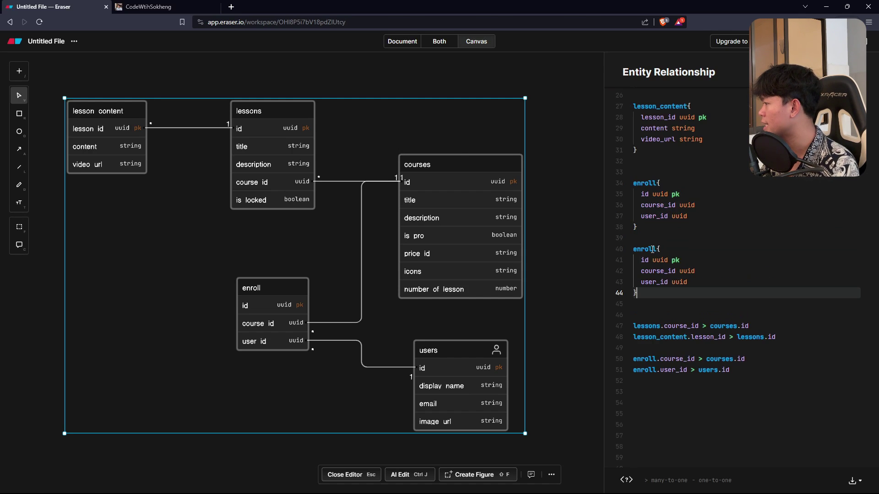
Rename the copied enroll entity as progess and change its course_id field to lesson_id.
double_click(646, 249)
text(prop)
key(BackSpace)
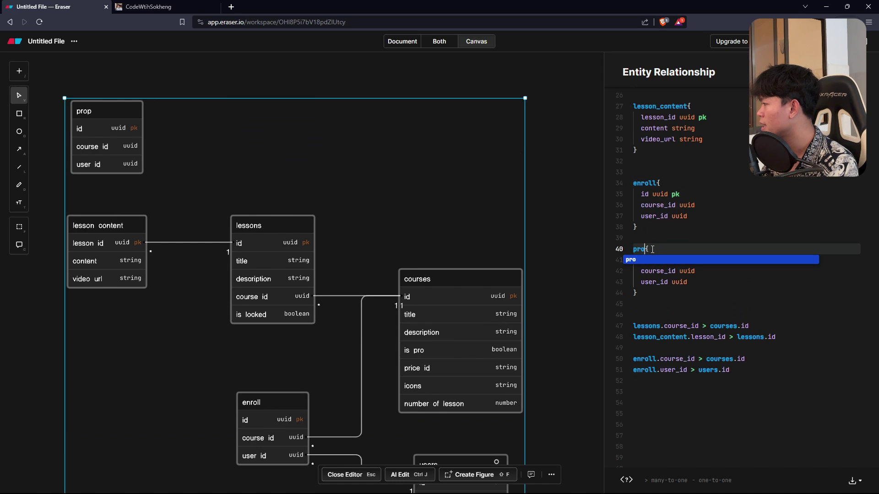
text(gess)
key(Up)
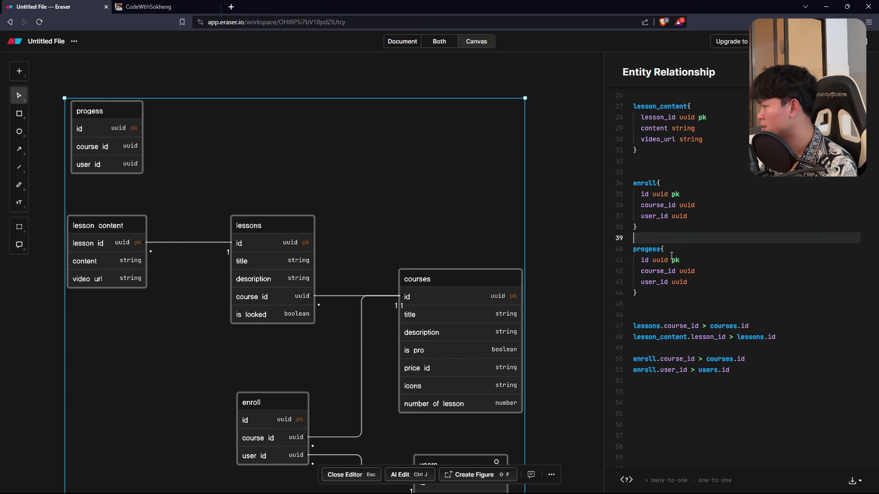
double_click(664, 271)
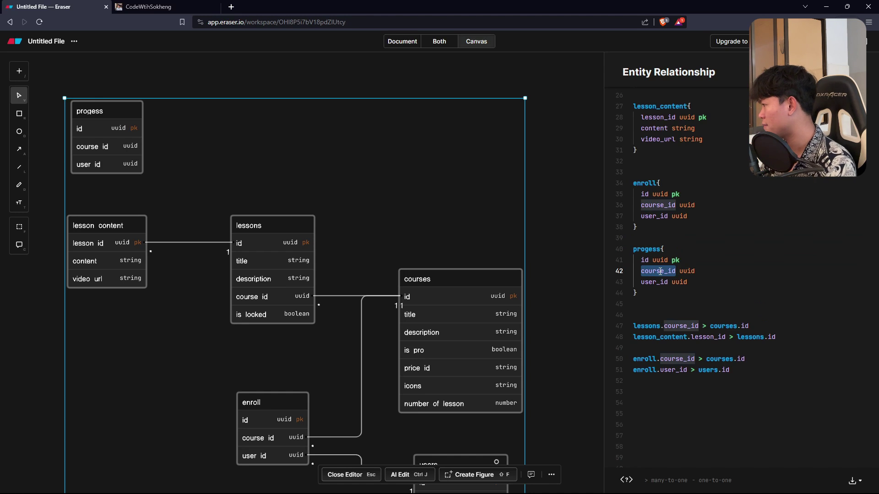
text(lesson_id)
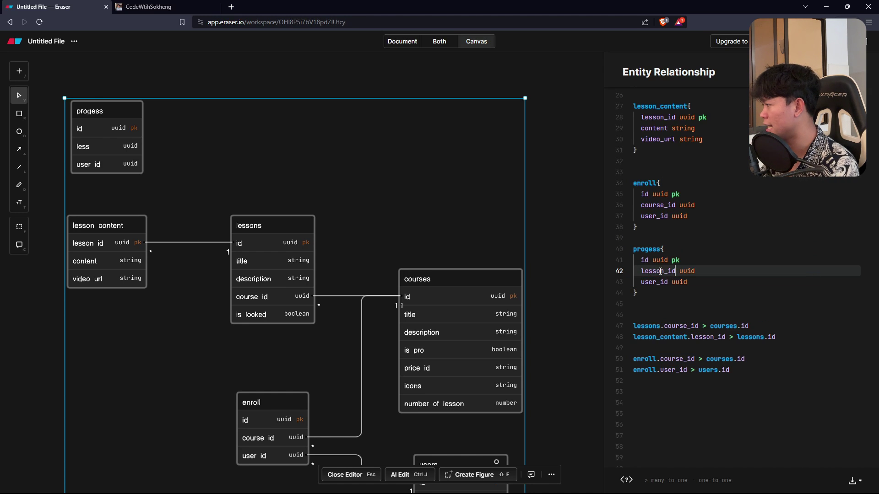
Add a course_id field of type uuid to the progess entity below user_id, copying the line from enroll.
double_click(657, 281)
click(708, 283)
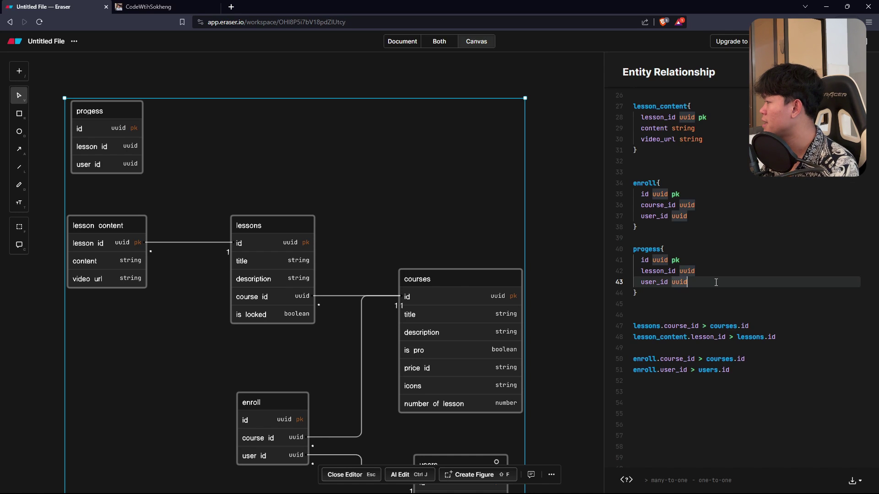
key(Return)
text(course_id)
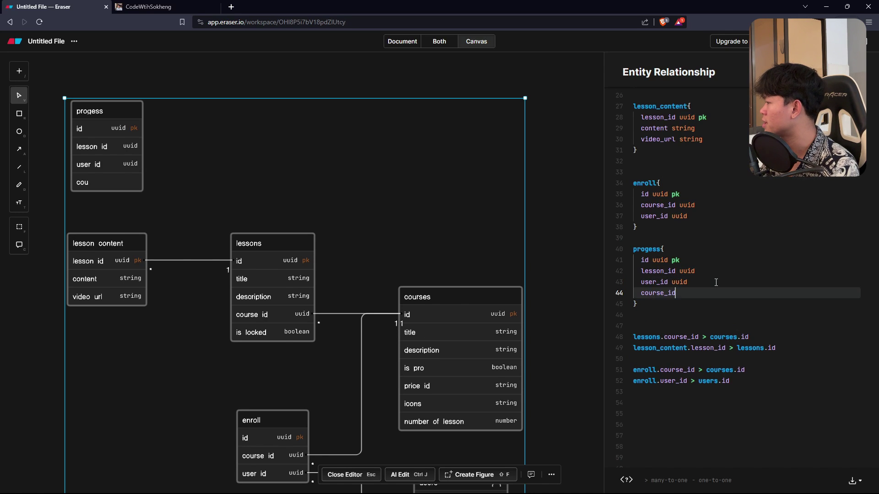
text( i)
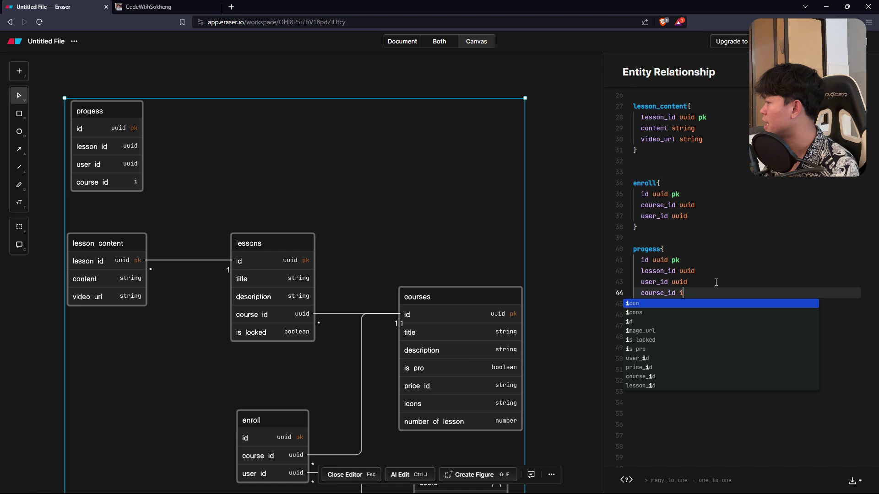
key(BackSpace)
triple_click(670, 204)
key(ctrl+c)
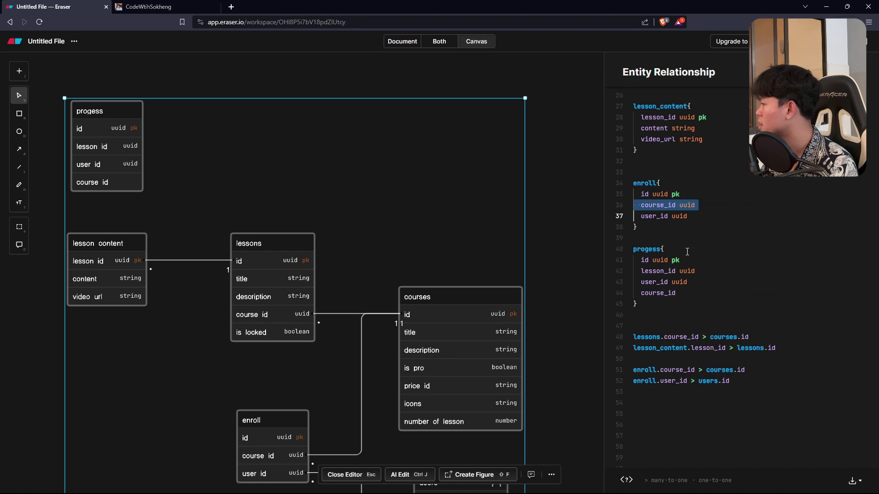
double_click(664, 293)
key(ctrl+v)
click(671, 295)
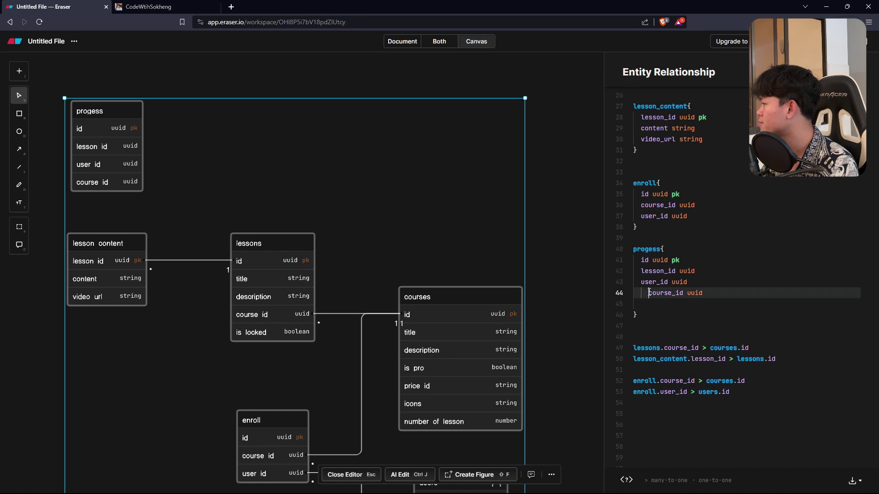
Remove the extra indentation before course_id and the blank line below it in the progess entity.
click(651, 293)
key(BackSpace)
click(651, 301)
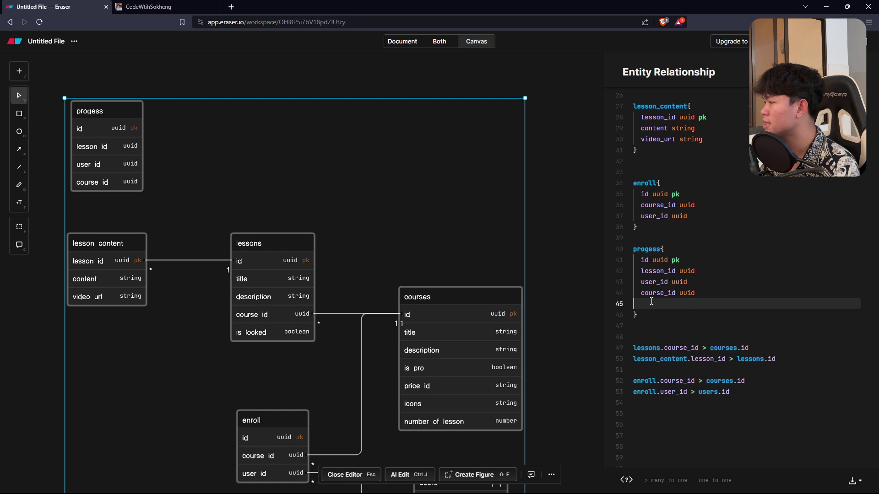
key(BackSpace)
key(BackSpace)
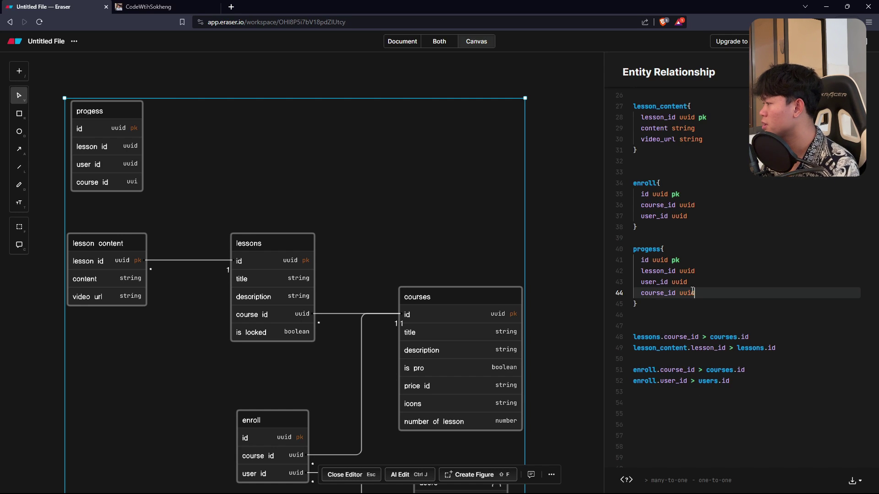
text(d)
key(Up)
double_click(657, 271)
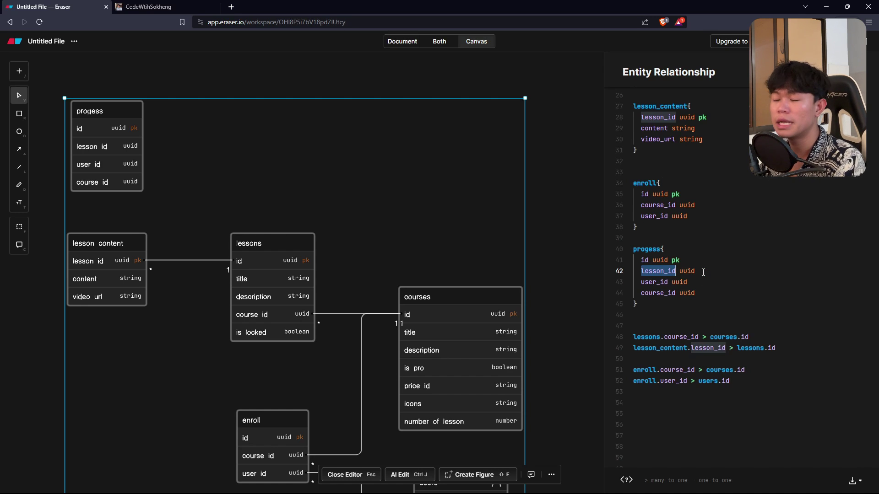
click(662, 306)
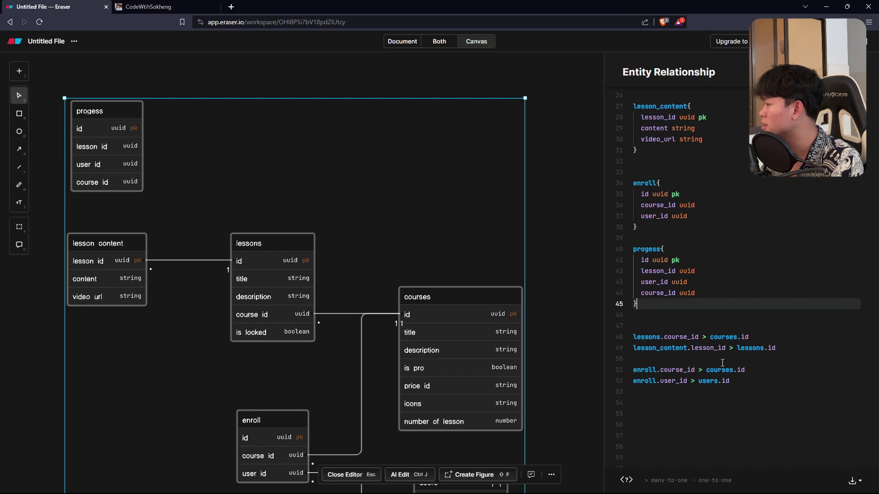
Add a many-to-one relationship progess.lesson_id > lessons.id as a separate group below the enroll relationships.
click(755, 393)
key(Return)
text(les)
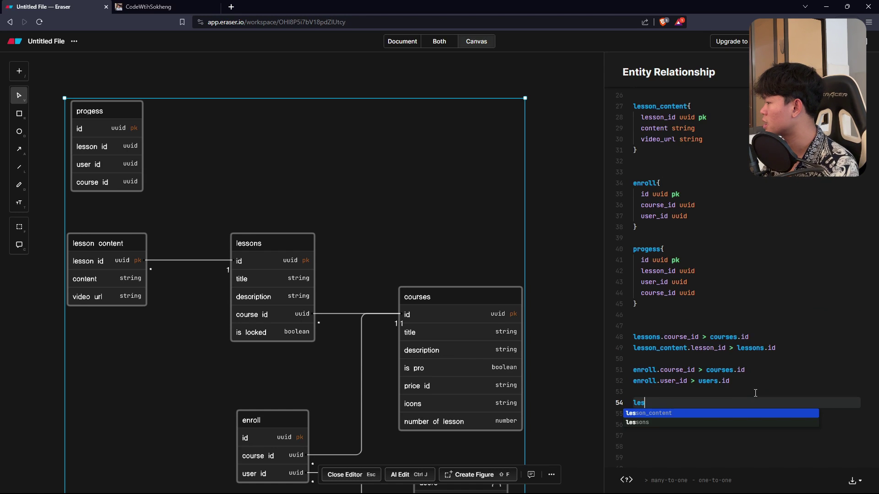
key(BackSpace)
key(BackSpace)
key(BackSpace)
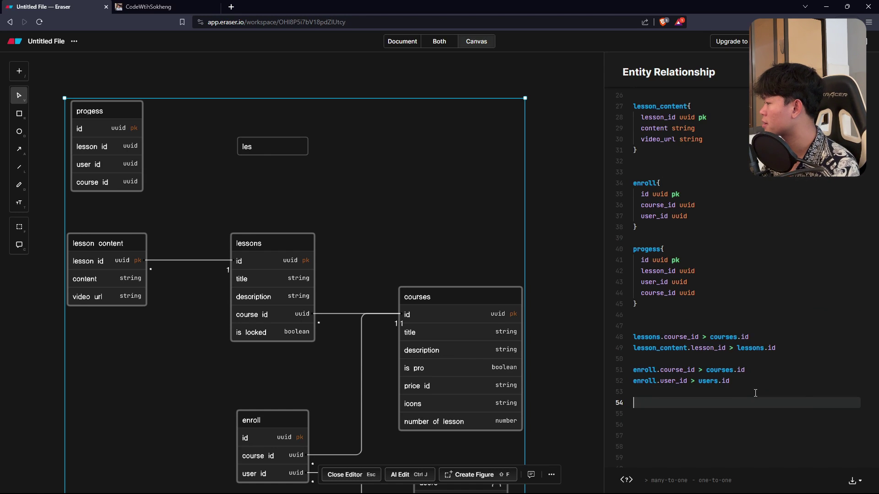
text(progess.l)
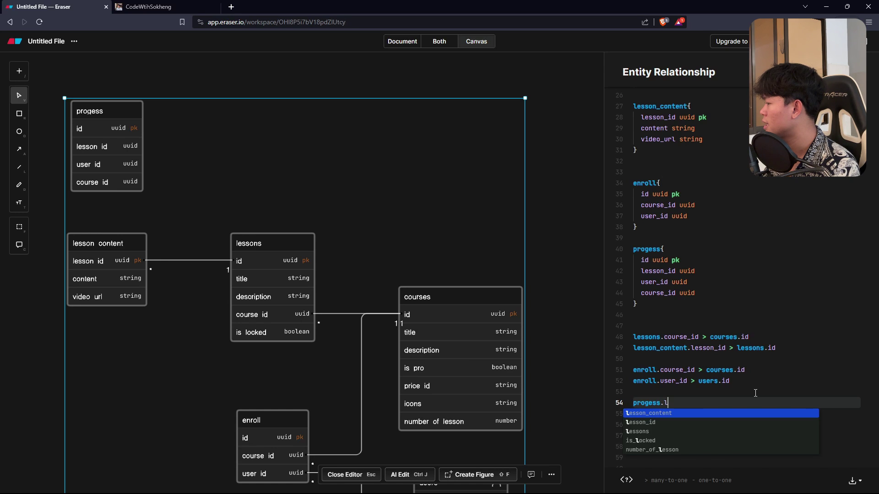
key(Down)
key(Return)
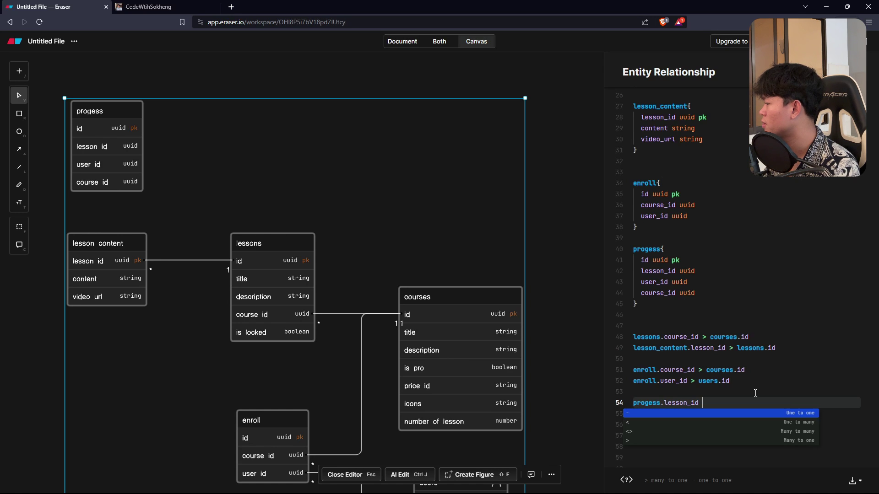
text(> lessons.)
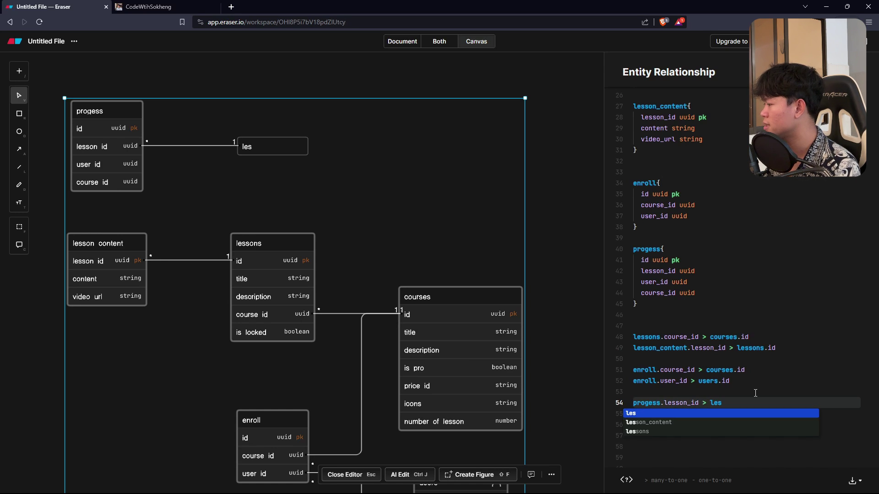
key(Down)
key(Down)
key(Return)
key(Return)
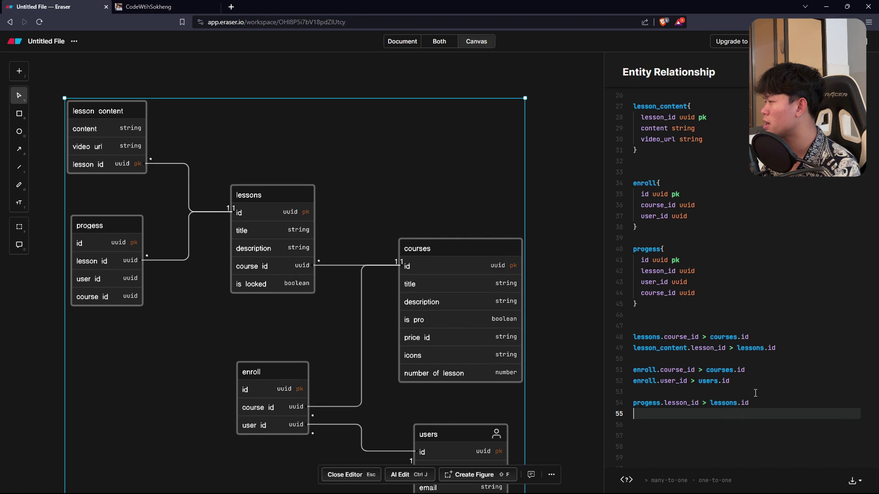
Add the many-to-one relationship progess.user_id > users.id on the line below the progess.lesson_id relationship.
text(progess.)
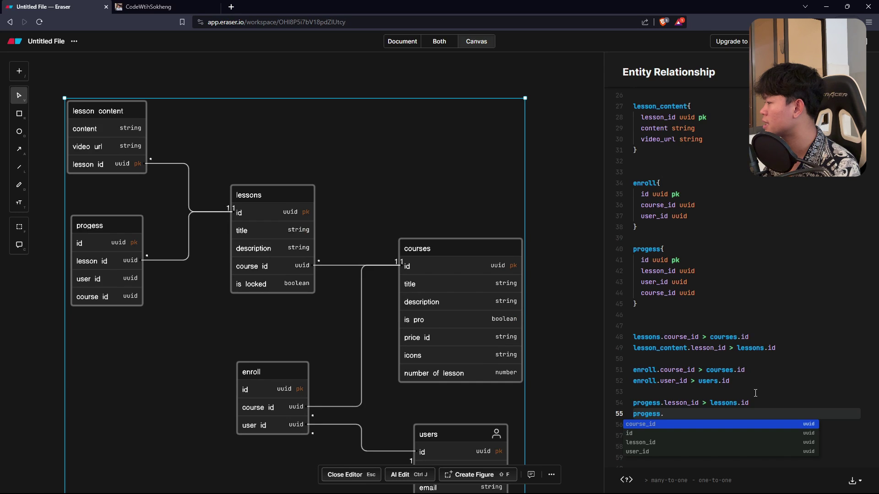
text(user_id > user)
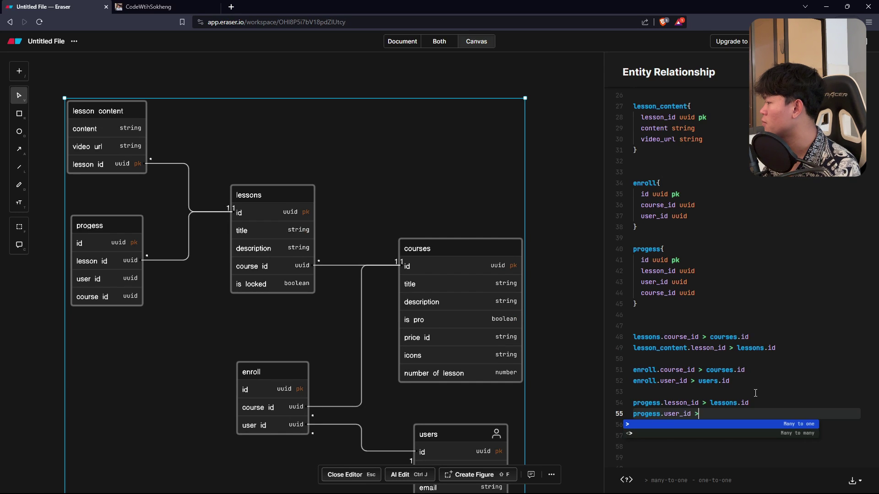
text(s)
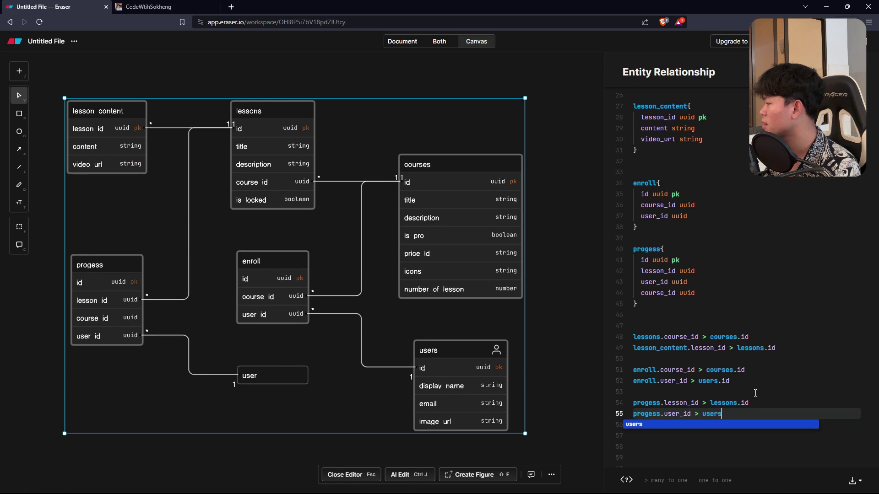
text(.id)
key(Return)
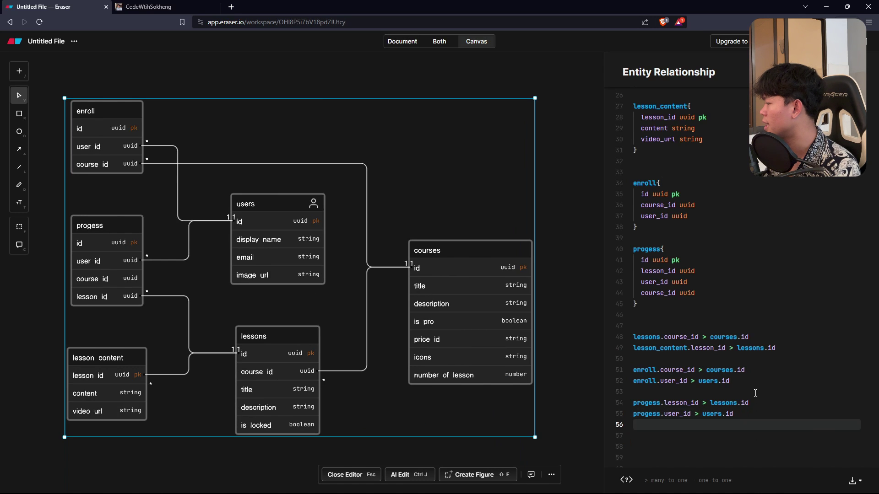
Add the many-to-one relationship progess.course_id > courses.id below the progess.user_id relationship.
text(progess.)
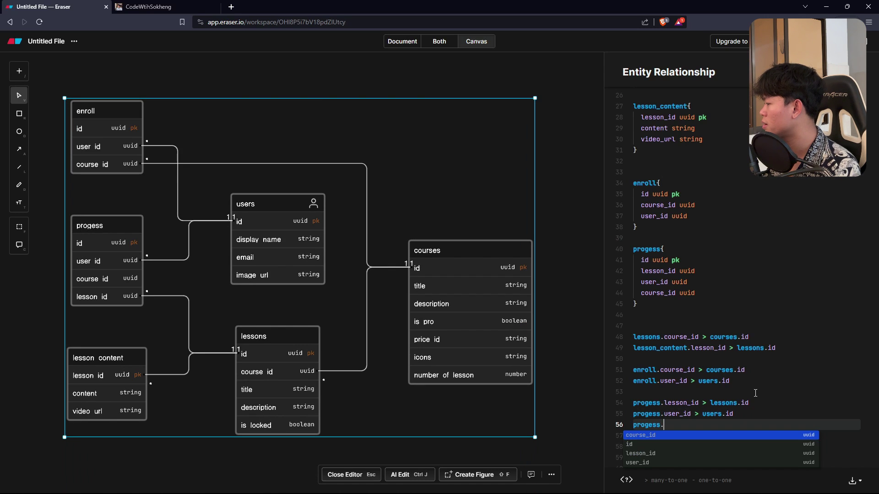
key(Tab)
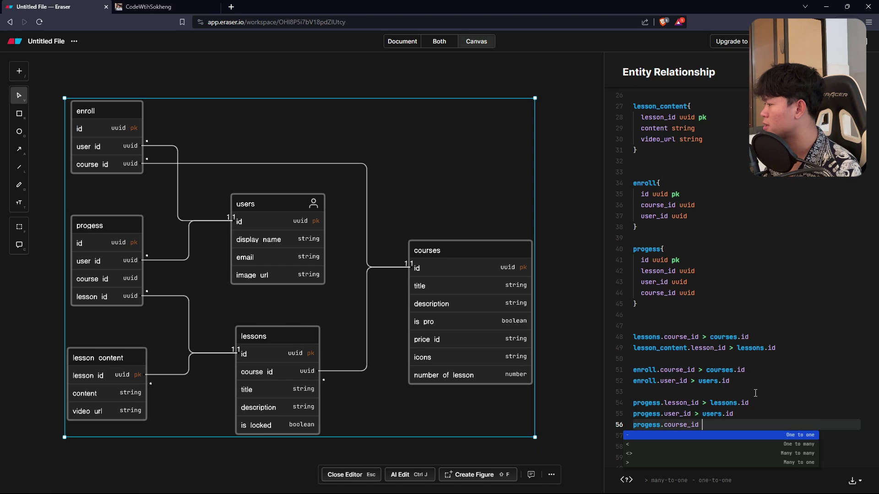
text(> user)
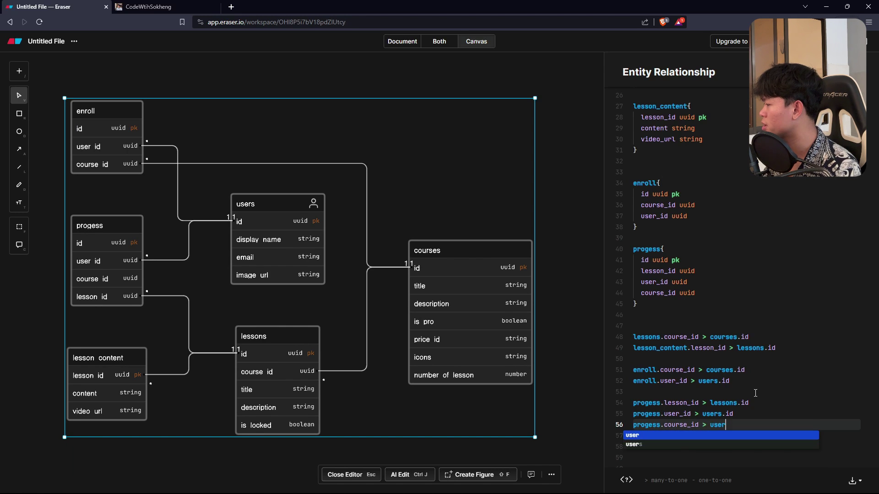
key(BackSpace)
key(BackSpace)
key(BackSpace)
key(BackSpace)
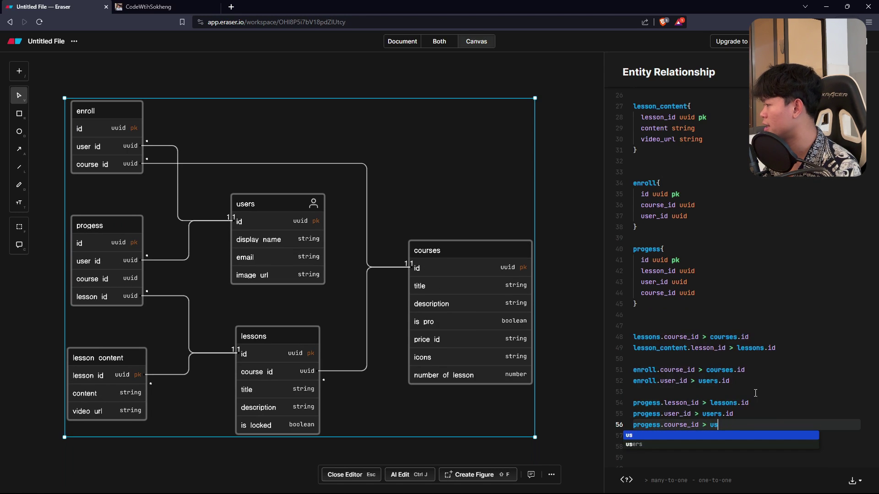
text(courses.)
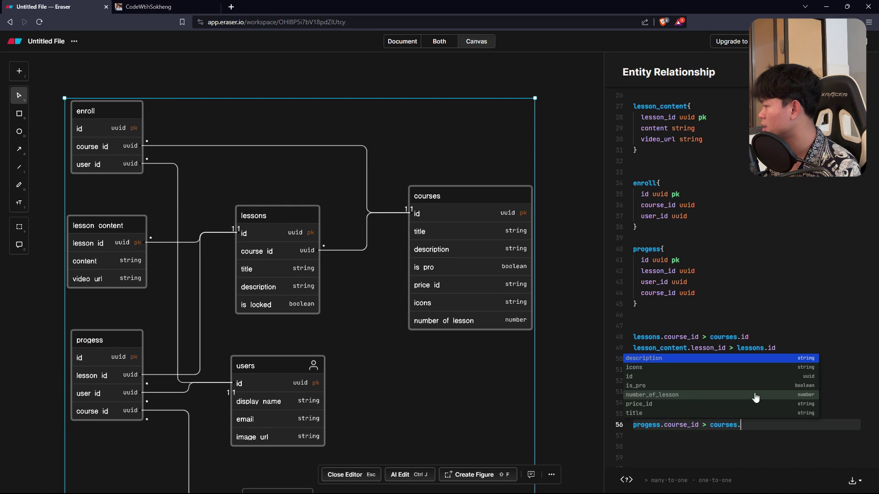
text(id)
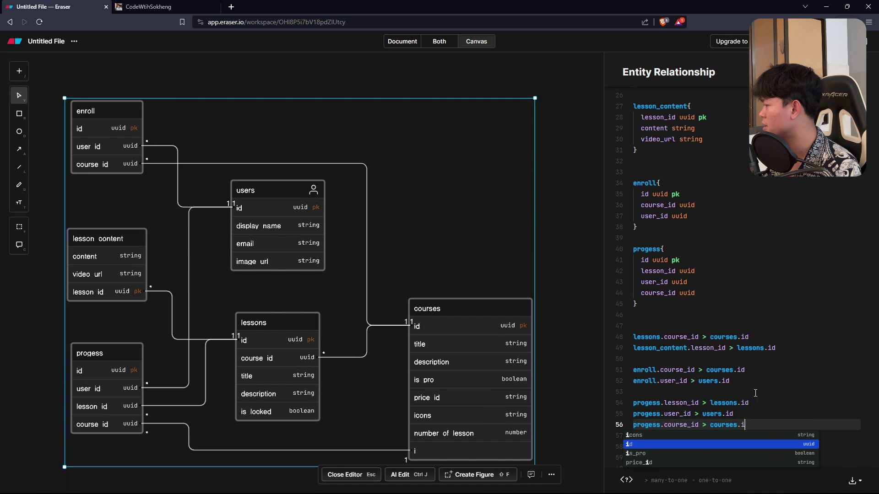
key(Return)
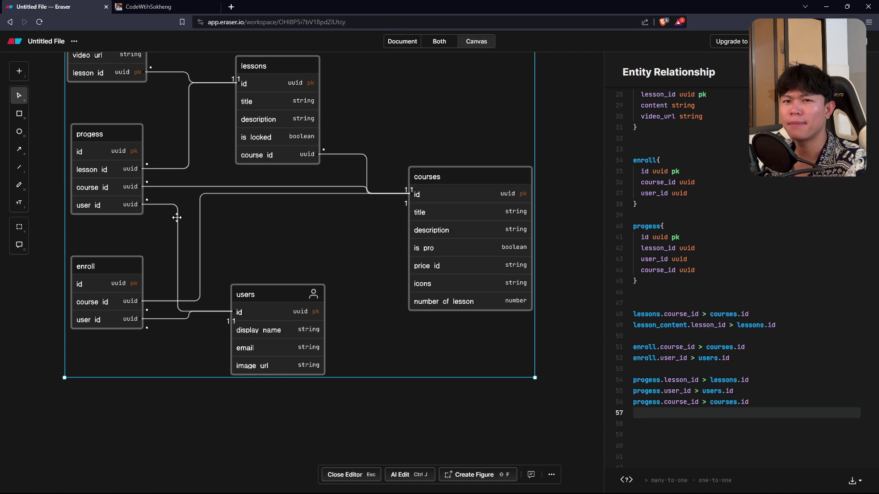
Examine the progess table's fields and relationships in the diagram against the course website's basic command line lesson page.
scroll(238, 251, up, 1)
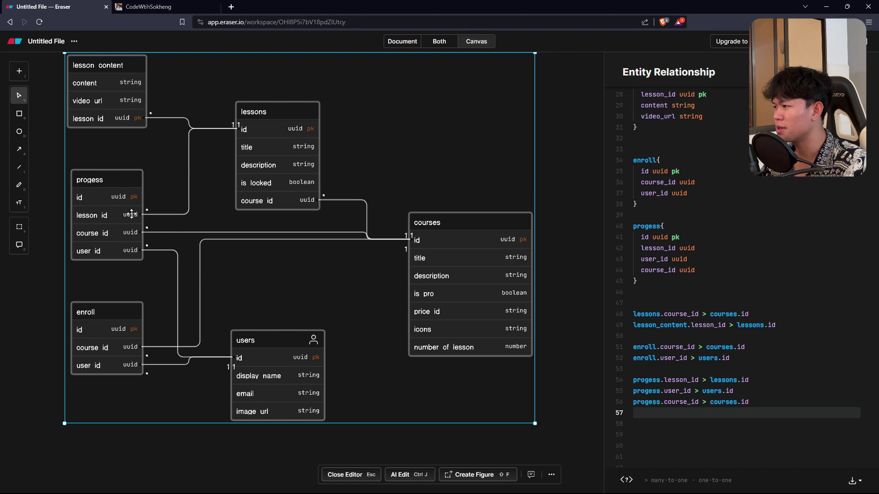
click(161, 7)
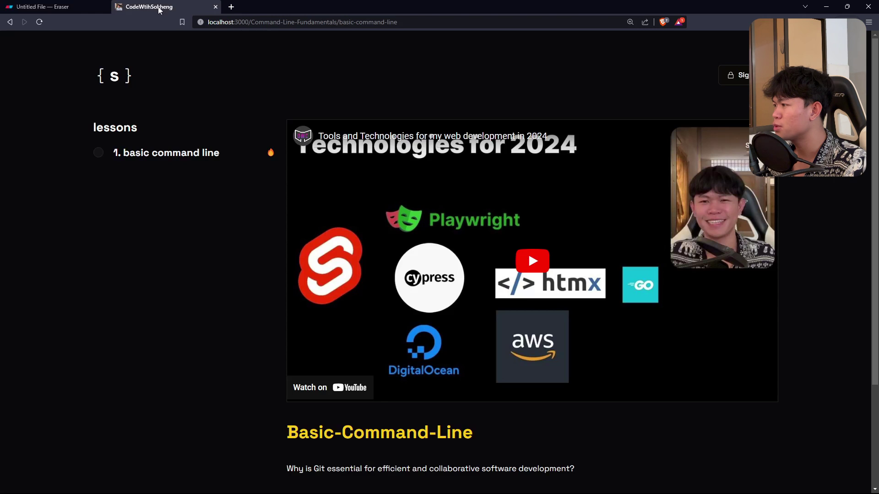
click(59, 7)
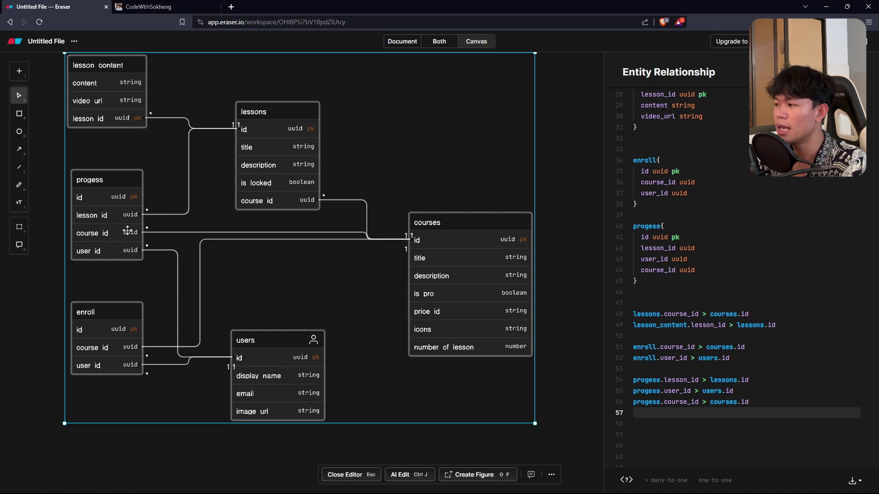
click(147, 6)
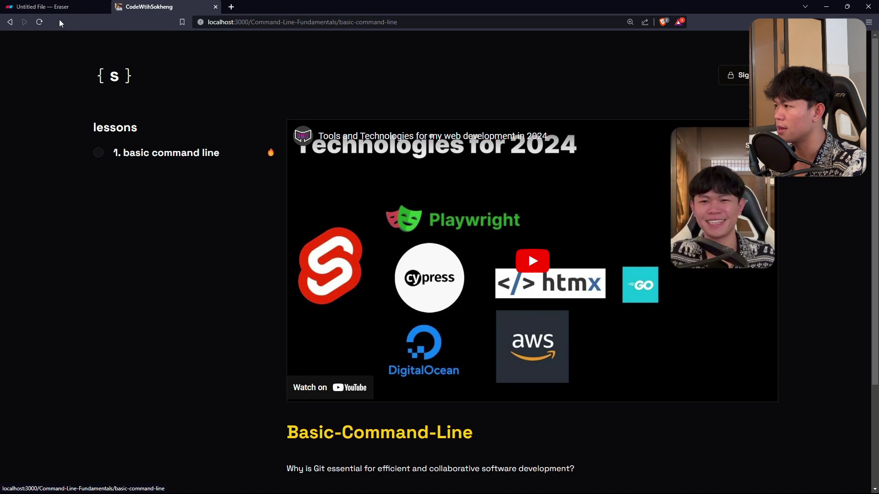
click(56, 7)
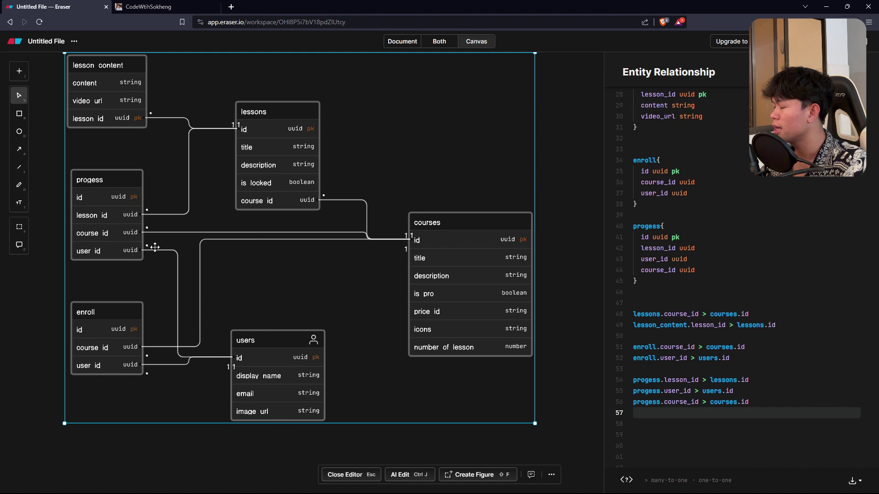
scroll(211, 233, down, 2)
scroll(200, 227, up, 2)
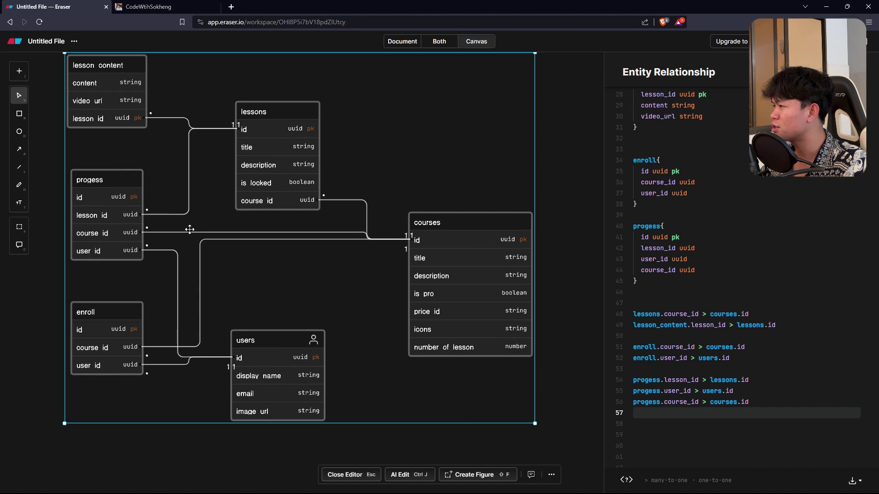
scroll(189, 229, down, 2)
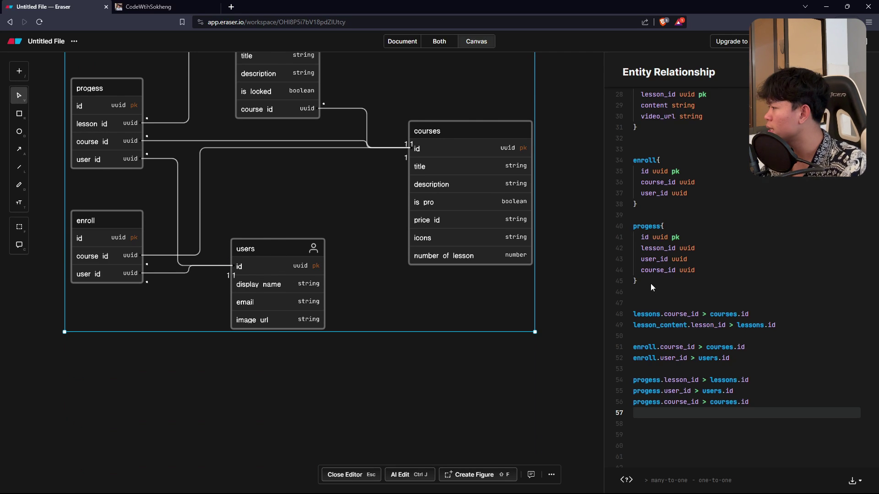
Copy the whole progess entity and paste the copy below it, above the list of relationships.
scroll(653, 289, down, 2)
click(657, 236)
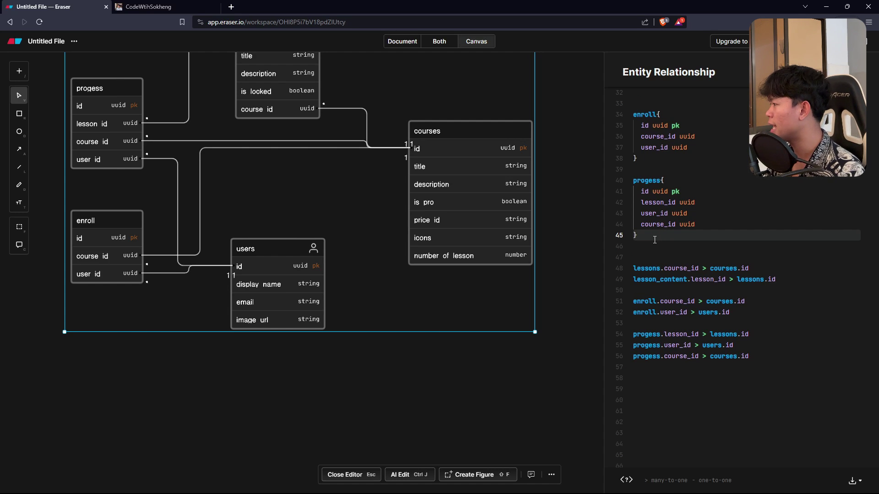
drag(654, 240, 634, 170)
key(ctrl+c)
click(665, 257)
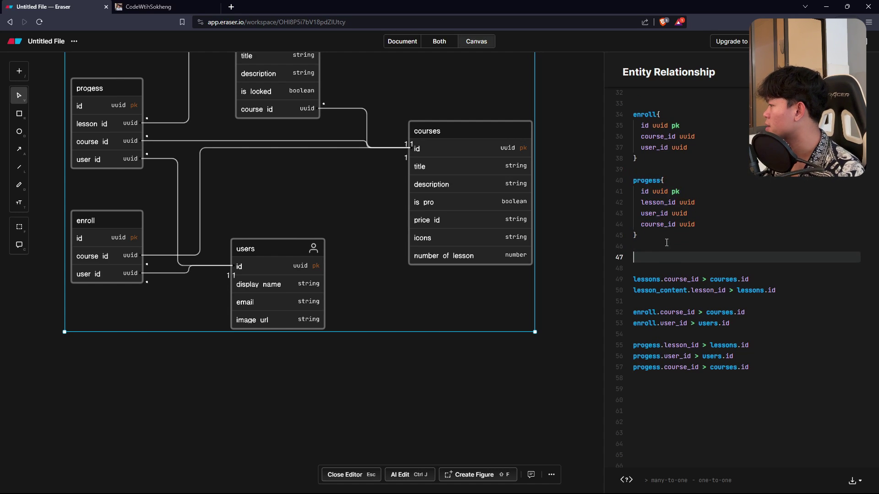
key(ctrl+v)
Rename the copied progess entity as subscription.
click(644, 266)
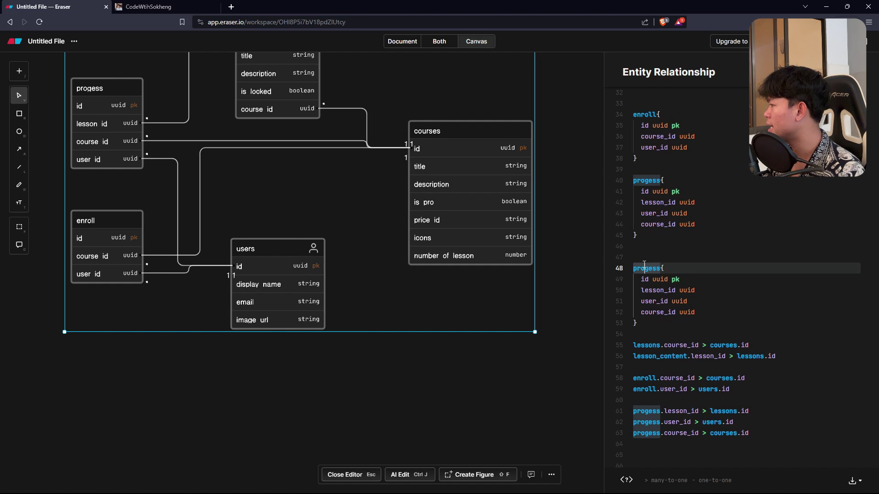
key(BackSpace)
key(BackSpace)
key(BackSpace)
key(BackSpace)
key(BackSpace)
key(BackSpace)
key(BackSpace)
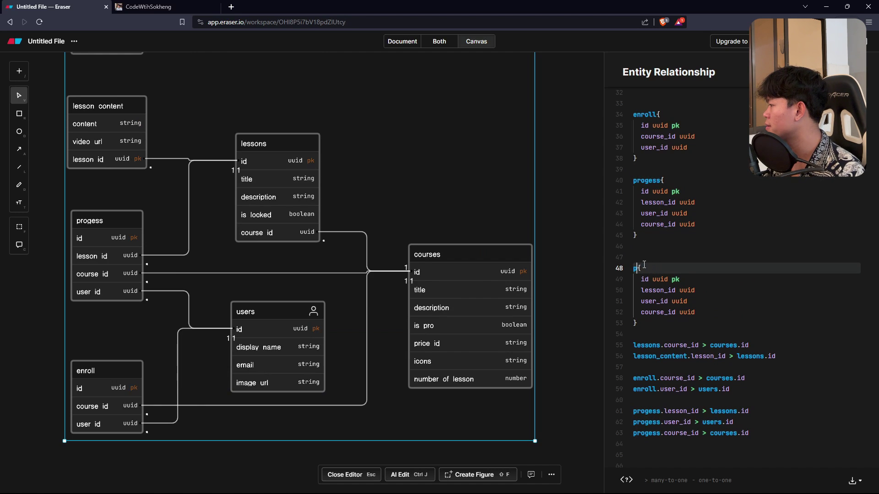
text(s)
text(sc)
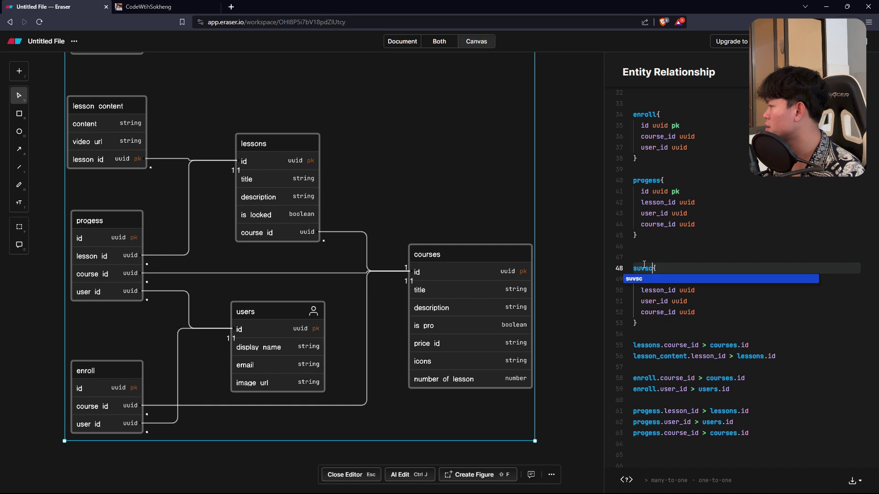
key(BackSpace)
key(BackSpace)
text(bs)
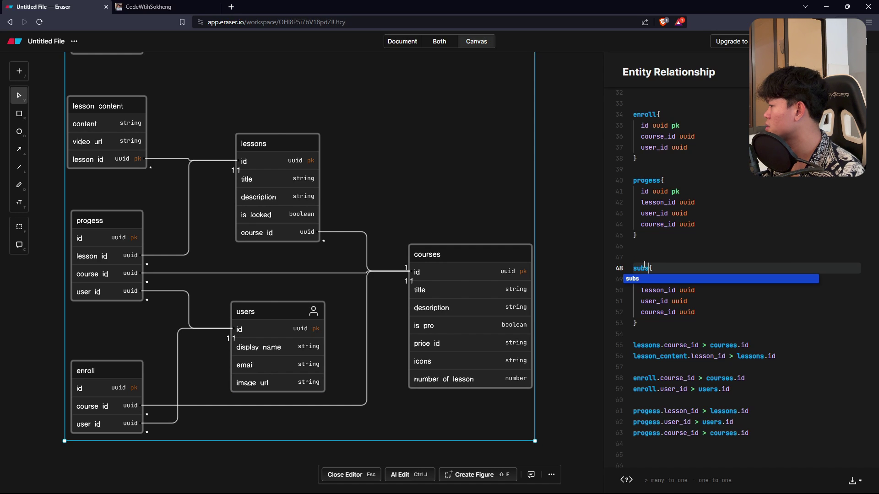
text(cription)
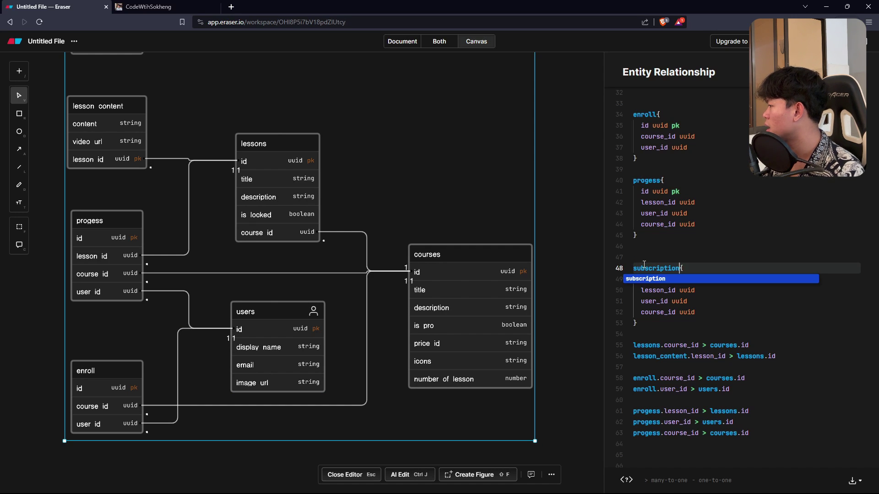
key(Escape)
double_click(664, 268)
Rename the subscription entity's primary key field id as user_id, keeping its uuid pk type.
scroll(664, 266, down, 2)
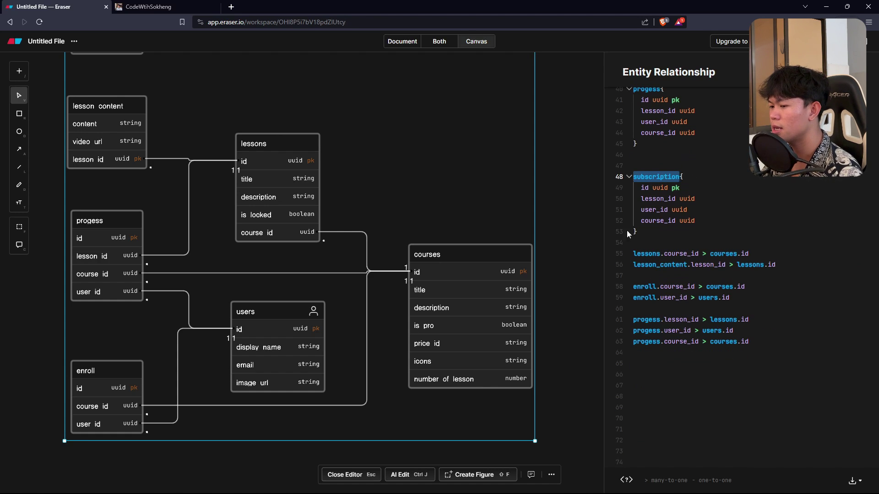
double_click(644, 187)
text(y)
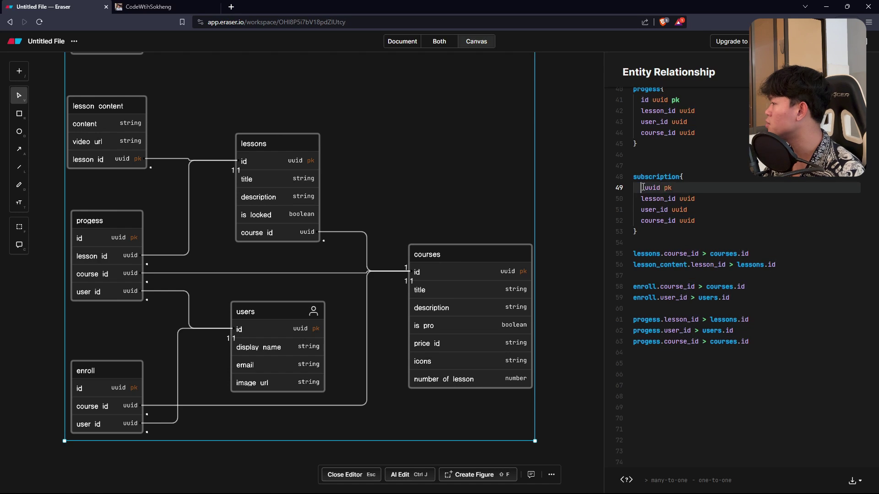
text(ser)
text()=)
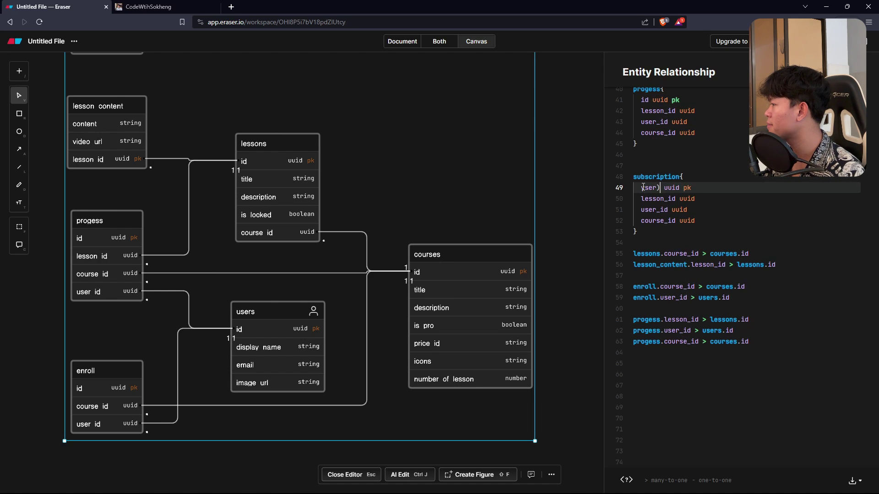
key(BackSpace)
key(BackSpace)
text(_)
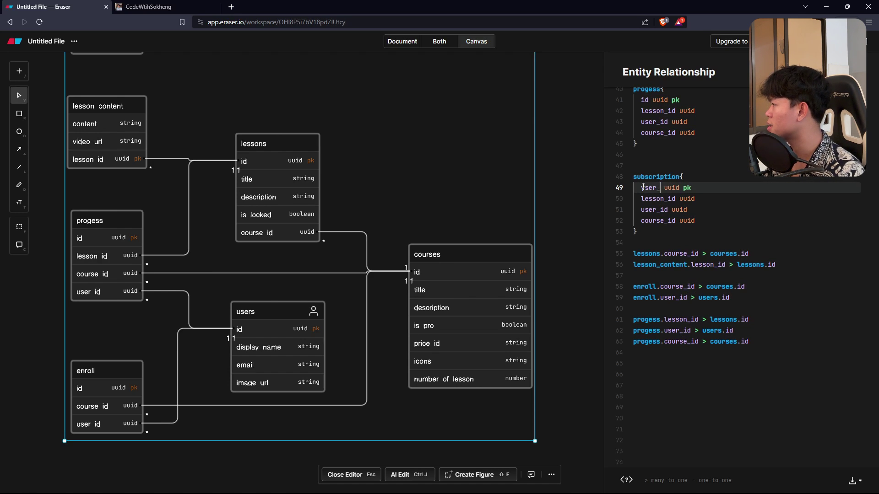
text(id)
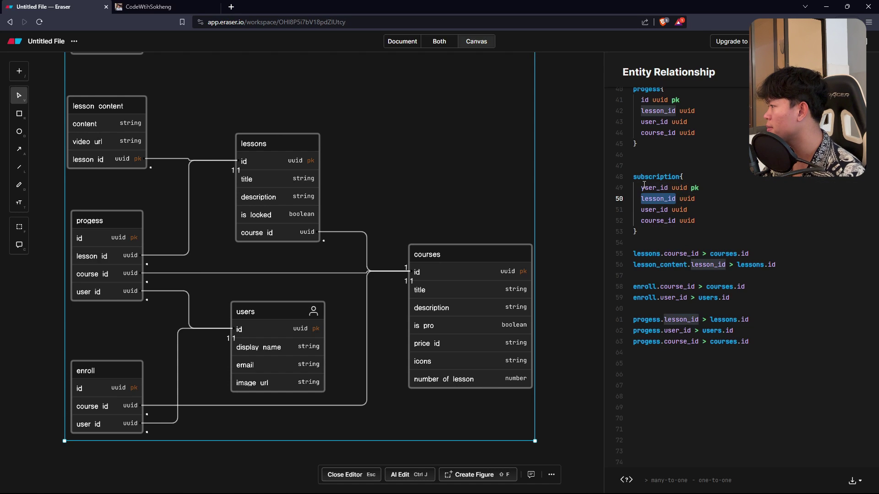
Replace the lesson_id field name in the subscription entity with customer_id.
double_click(667, 200)
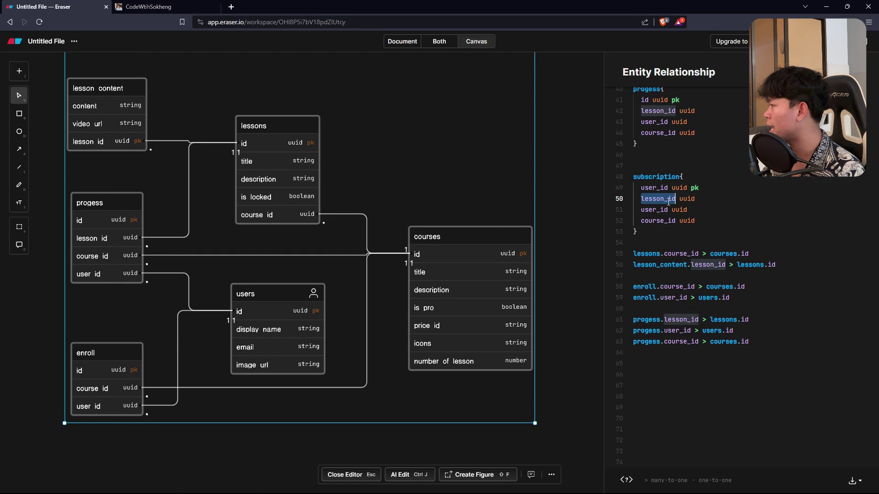
key(BackSpace)
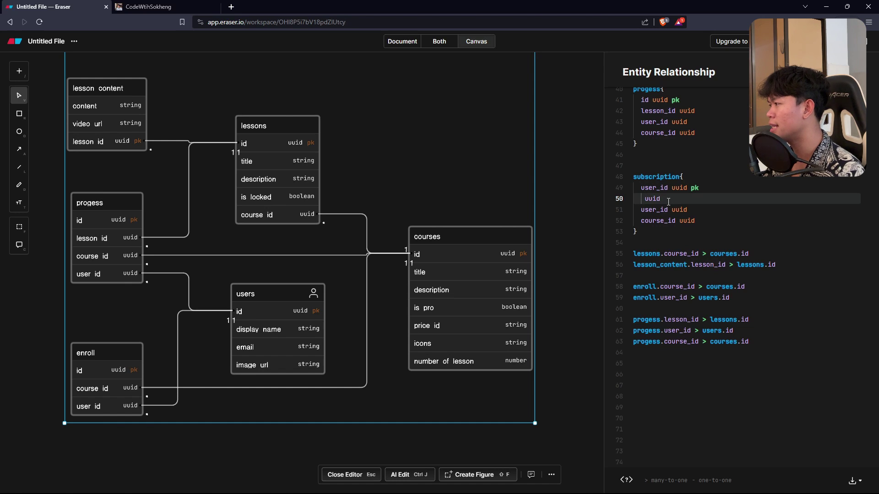
text(course)
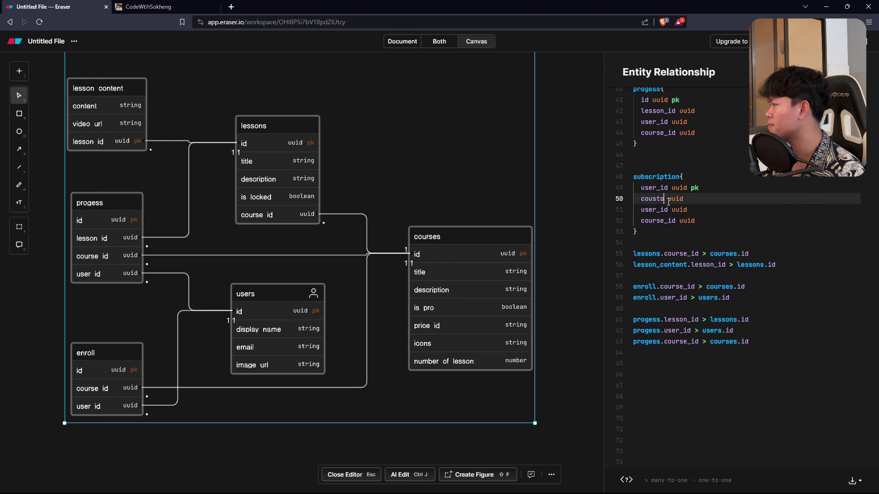
key(BackSpace)
key(BackSpace)
key(BackSpace)
key(BackSpace)
key(BackSpace)
text(usto)
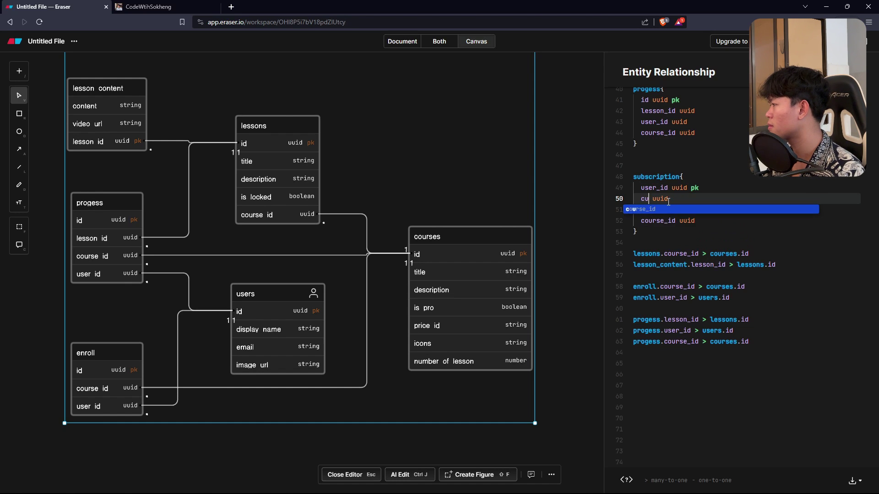
text(mer_id)
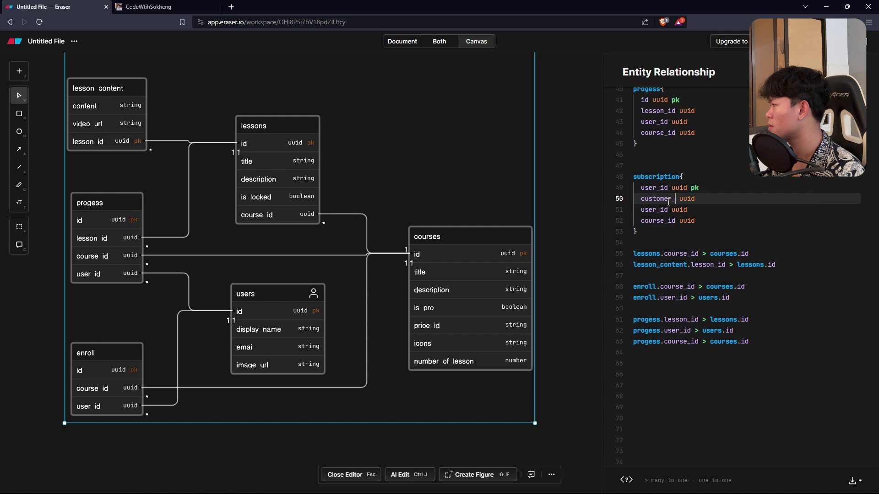
Change the data type of the subscription entity's customer_id field to string.
double_click(695, 199)
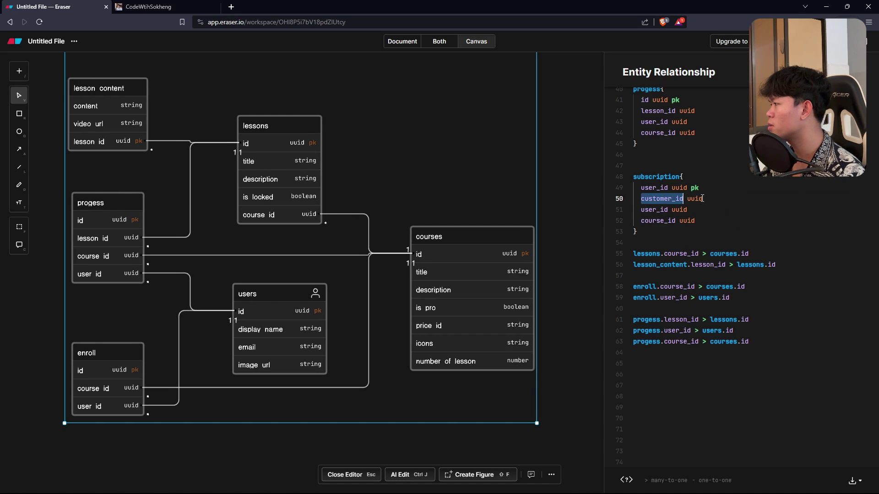
text(string)
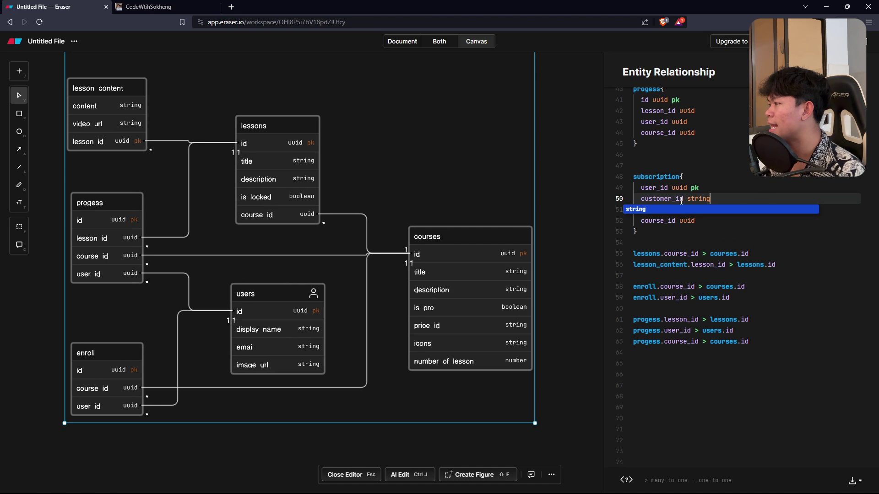
key(Tab)
Prefix the subscription entity's customer_id field so that its name reads stripe_customer_id.
double_click(682, 198)
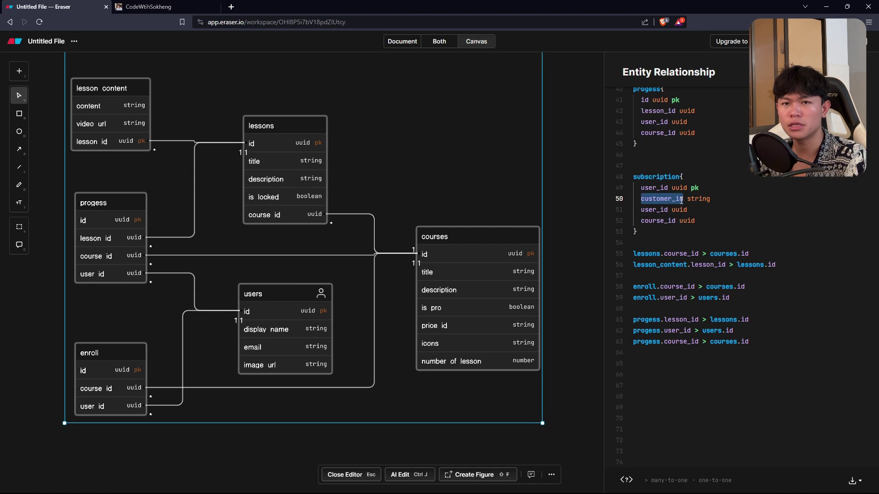
click(641, 199)
text(stri)
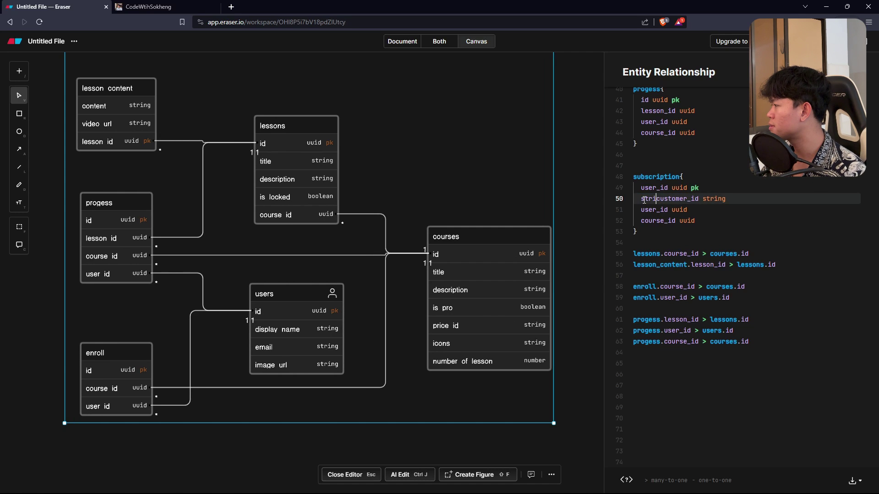
text(pe)
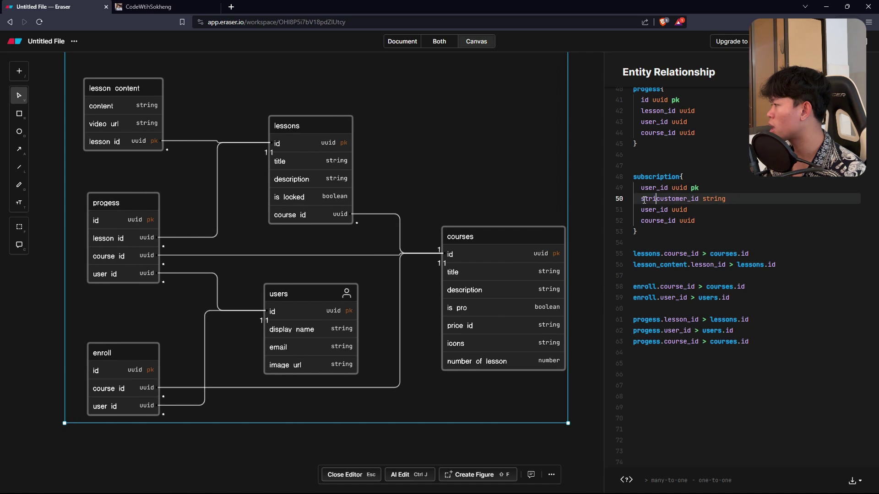
text(_)
key(End)
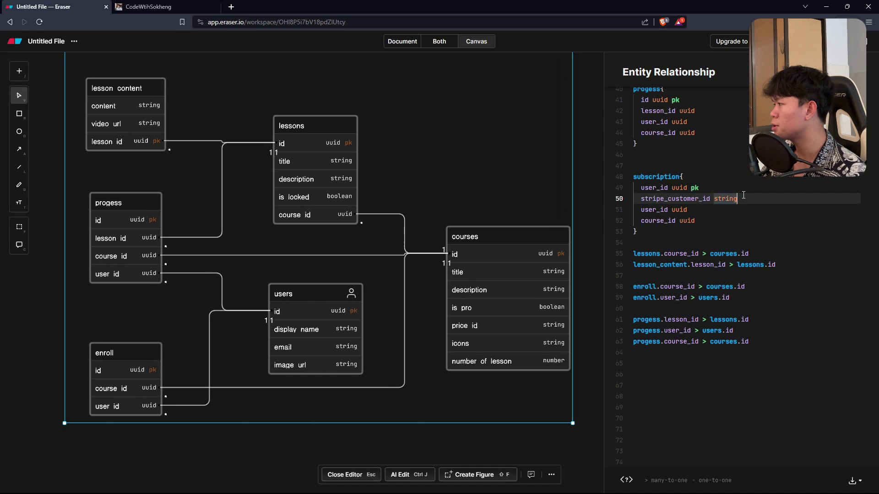
key(shift+Home)
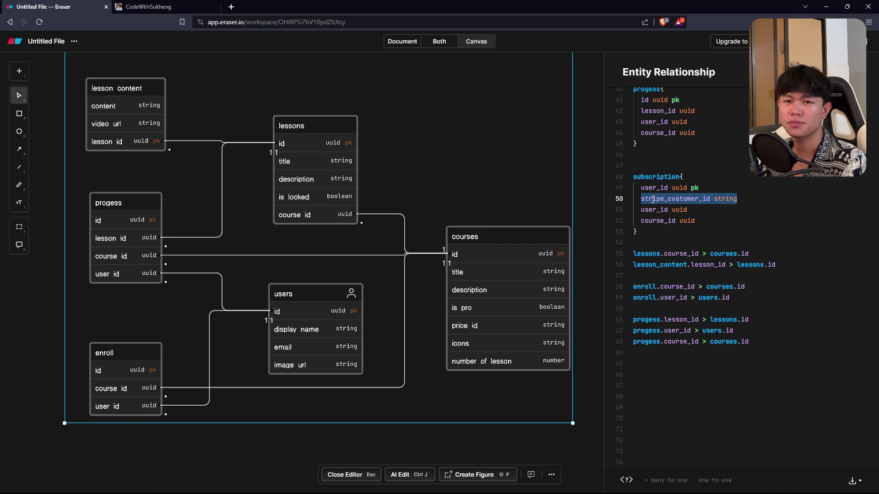
Replace the second user_id field and the course_id field in the subscription entity with a status boolean field.
click(704, 220)
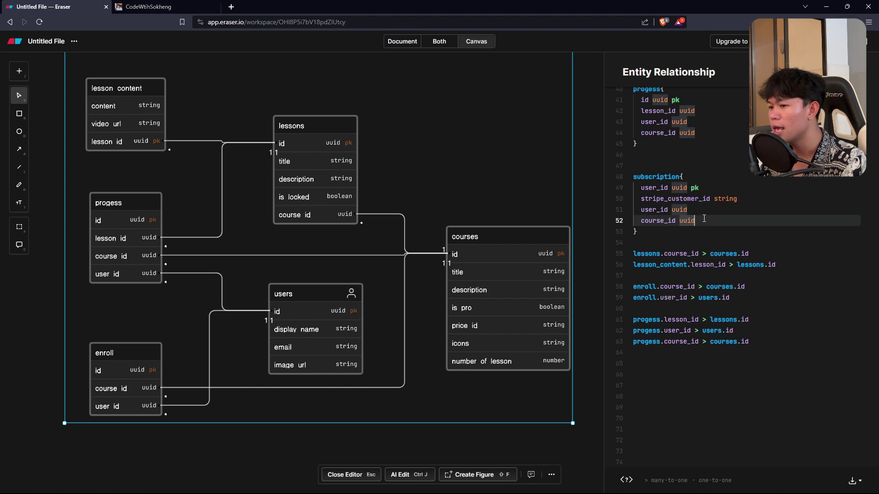
drag(704, 217, 642, 209)
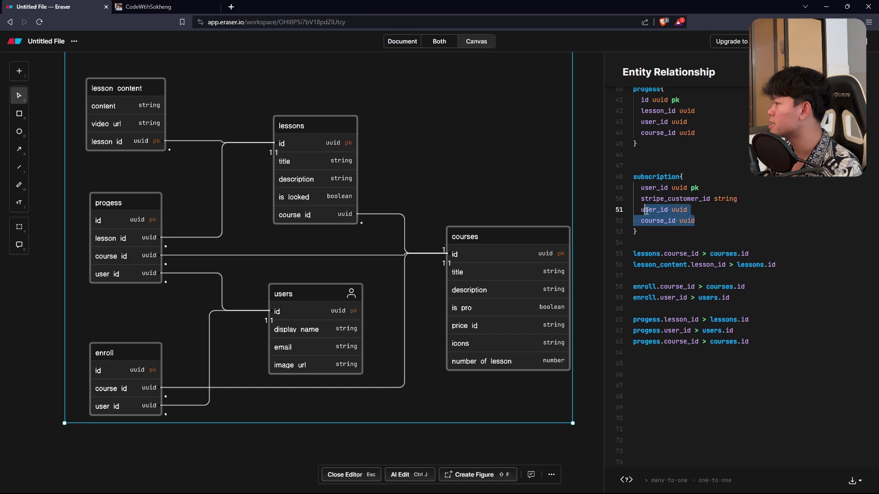
key(BackSpace)
text(statu)
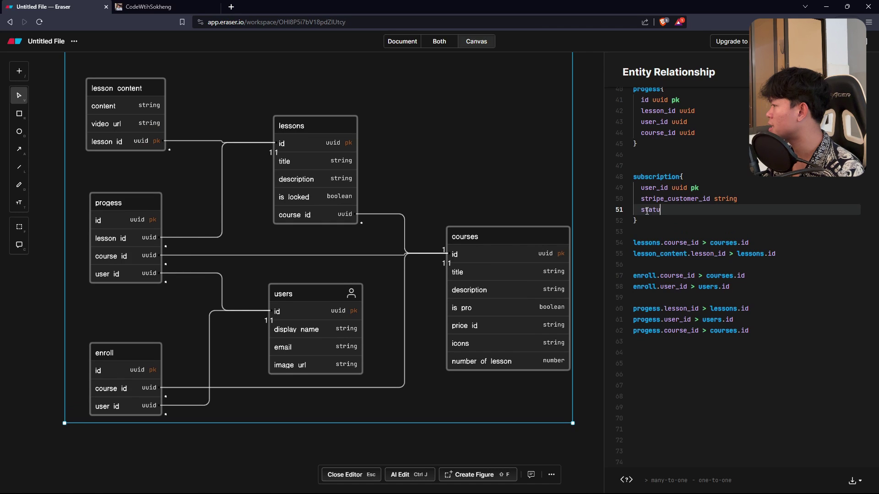
text(s boolean)
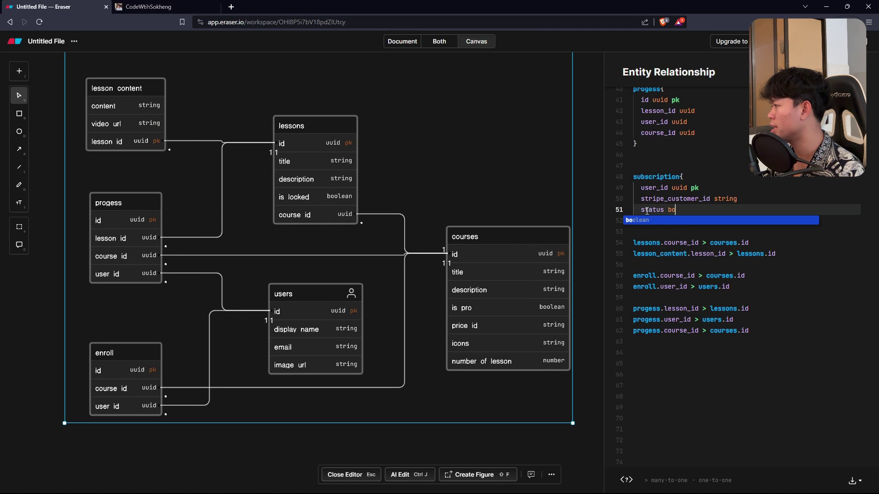
Add the many-to-one relationship subscription.user_id > users.id as a separate group below the progess relationships.
double_click(657, 178)
click(659, 352)
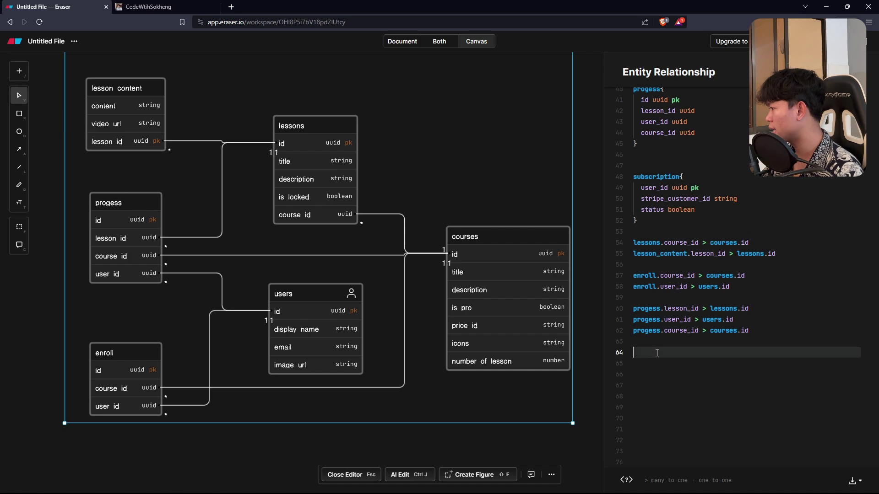
text(progess{   id uuid pk   lesson_id uuid   user_id uuid   course_id uuid })
key(ctrl+z)
text(s)
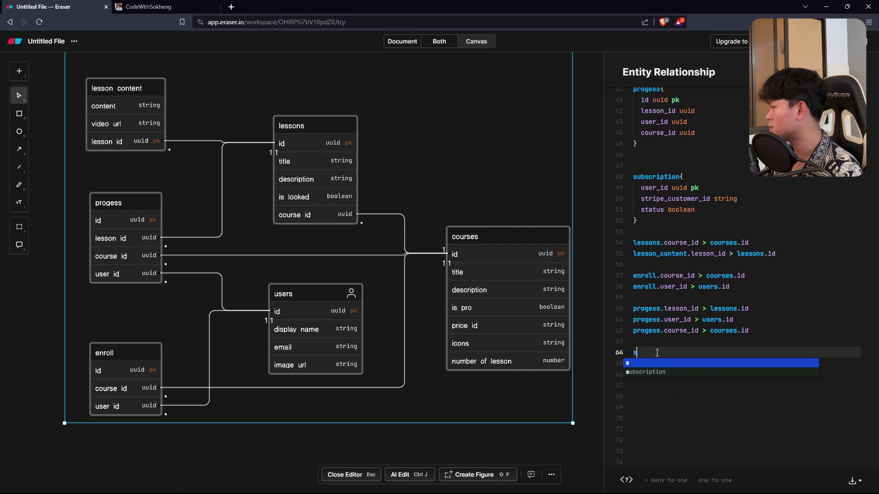
text(ubscription.)
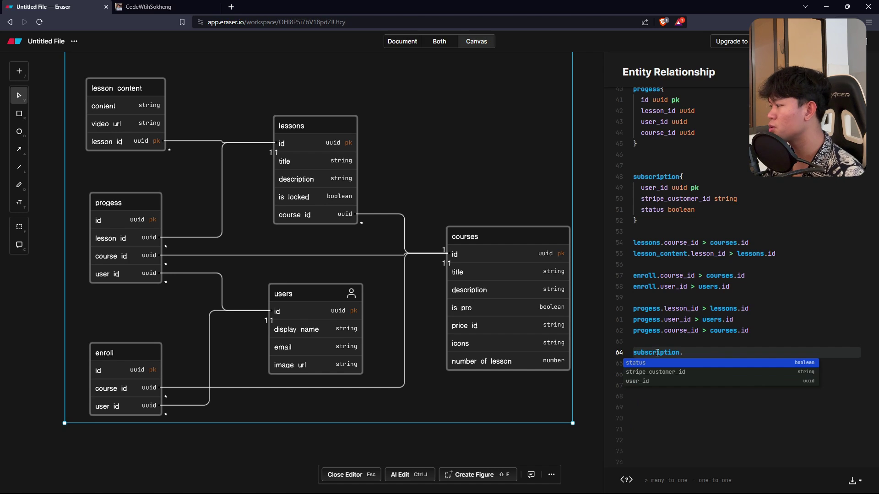
key(Down)
key(Down)
key(Return)
text(> user)
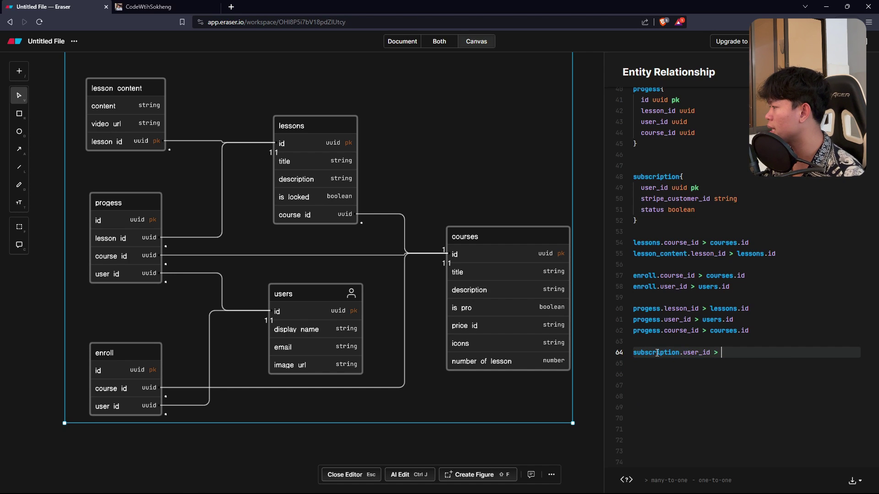
key(Down)
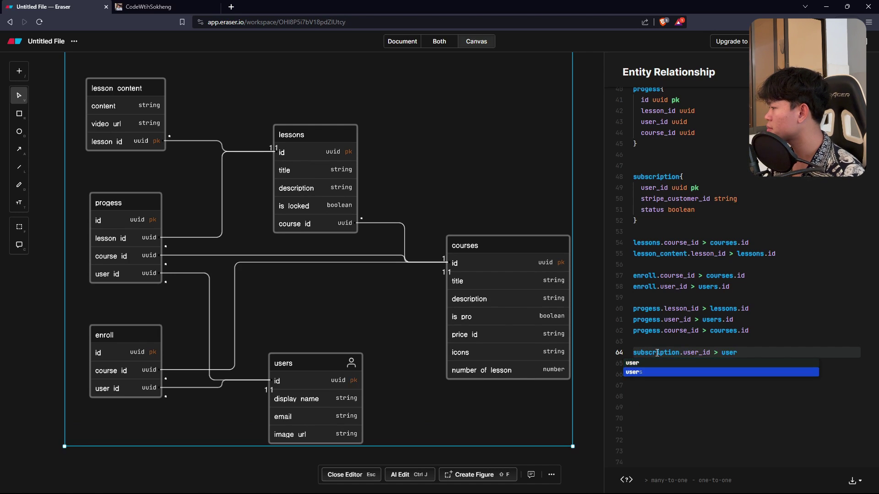
key(Return)
text(.)
key(Down)
key(Down)
key(Return)
key(Return)
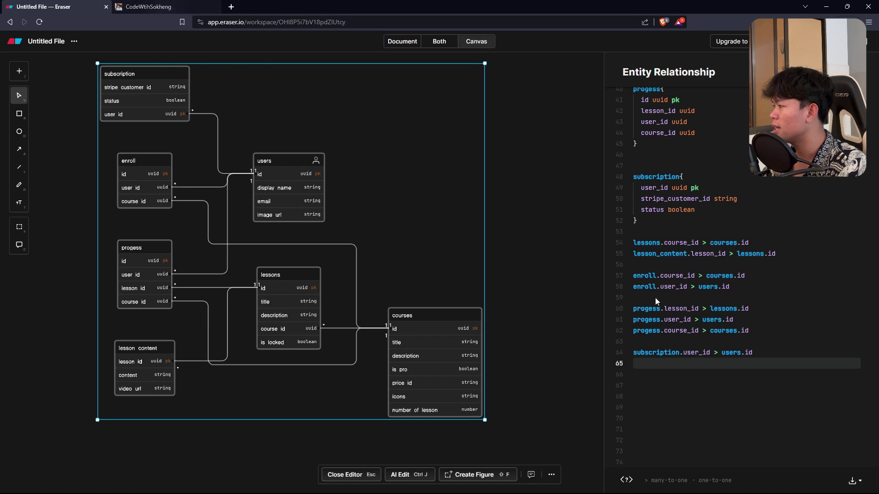
Enlarge the entity relationship diagram and reposition it on the canvas.
drag(482, 417, 516, 449)
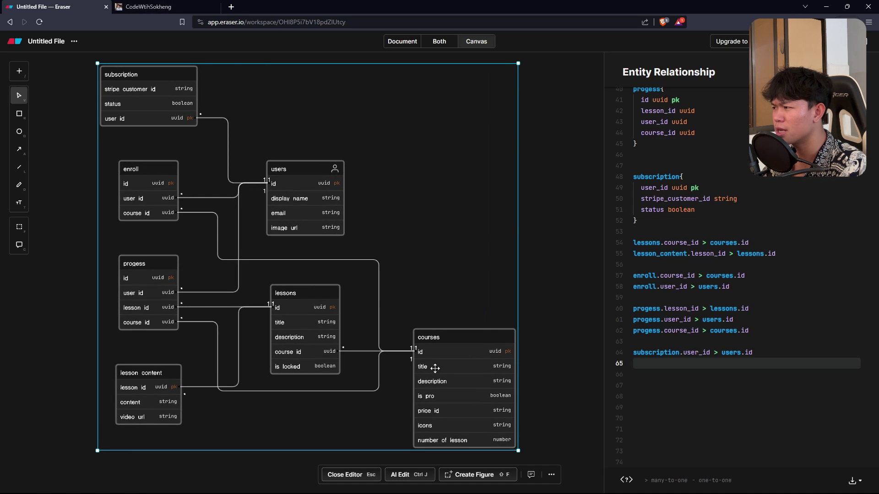
click(158, 9)
click(55, 7)
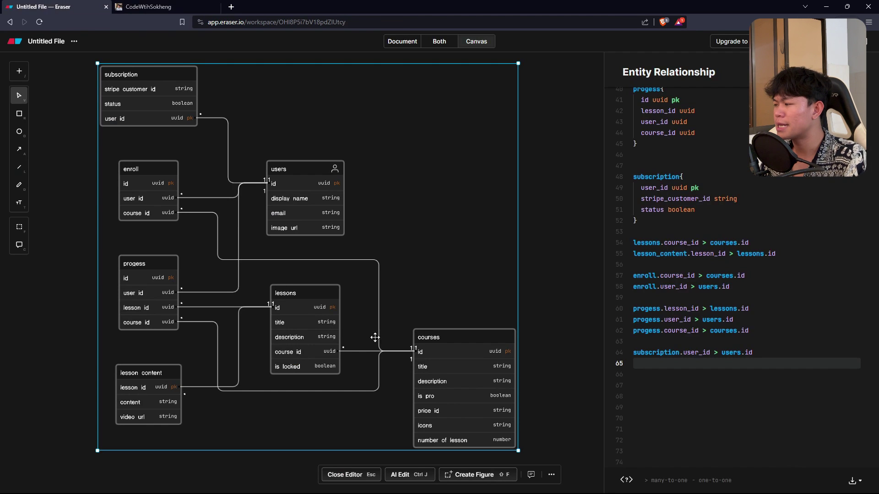
drag(336, 321, 354, 326)
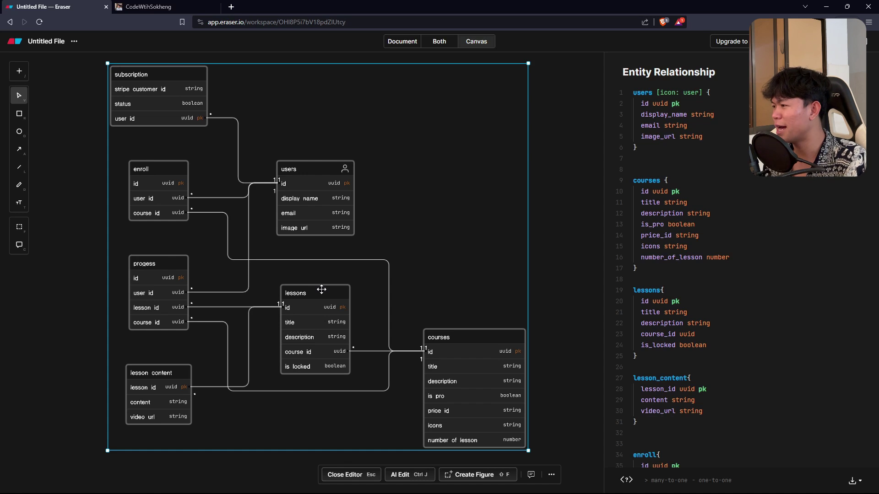
scroll(381, 227, down, 1)
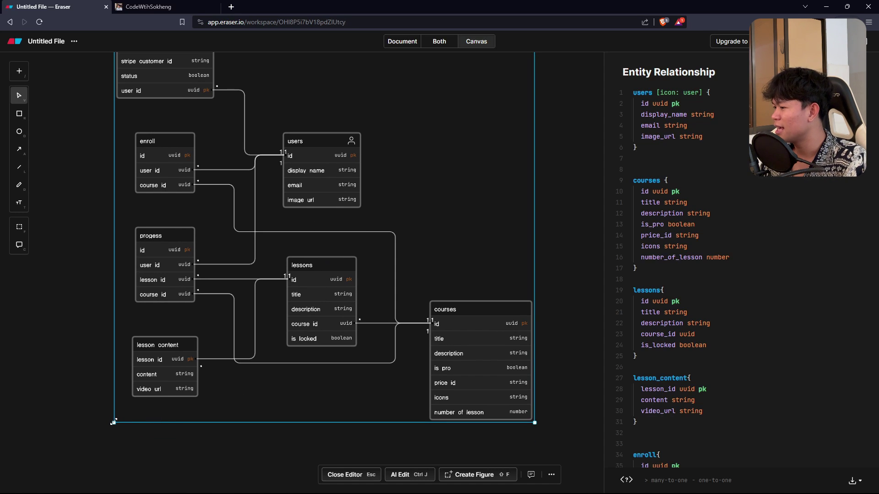
drag(111, 424, 77, 457)
drag(228, 359, 212, 389)
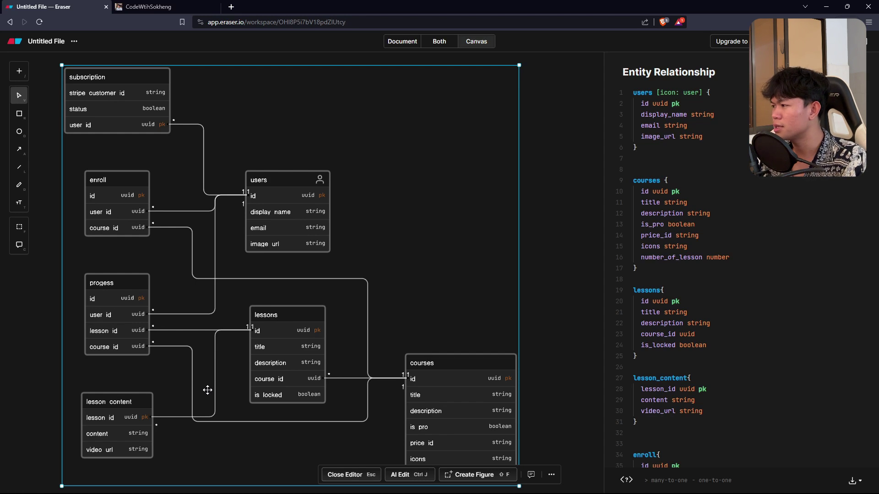
Switch to the course website and open its home page to view the course cards.
click(152, 7)
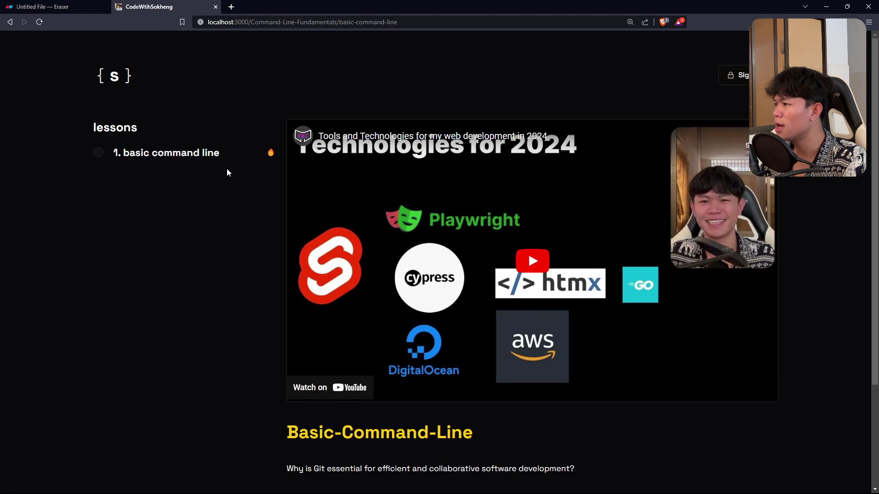
click(114, 88)
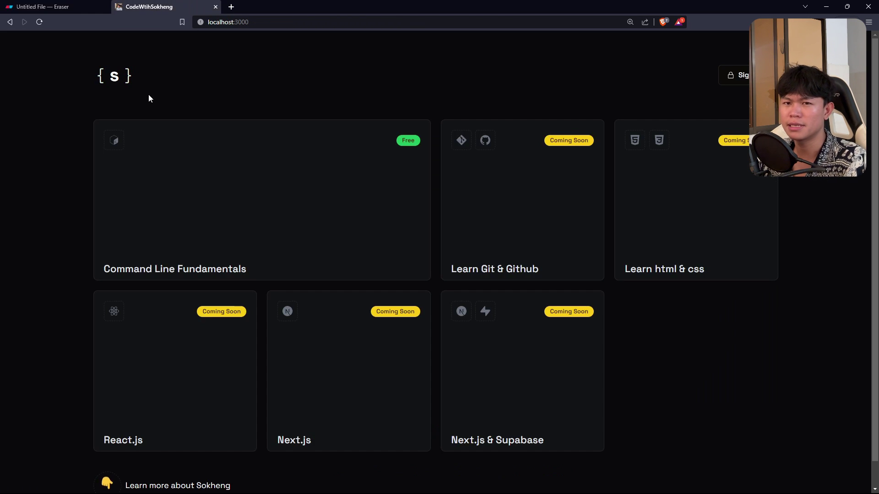